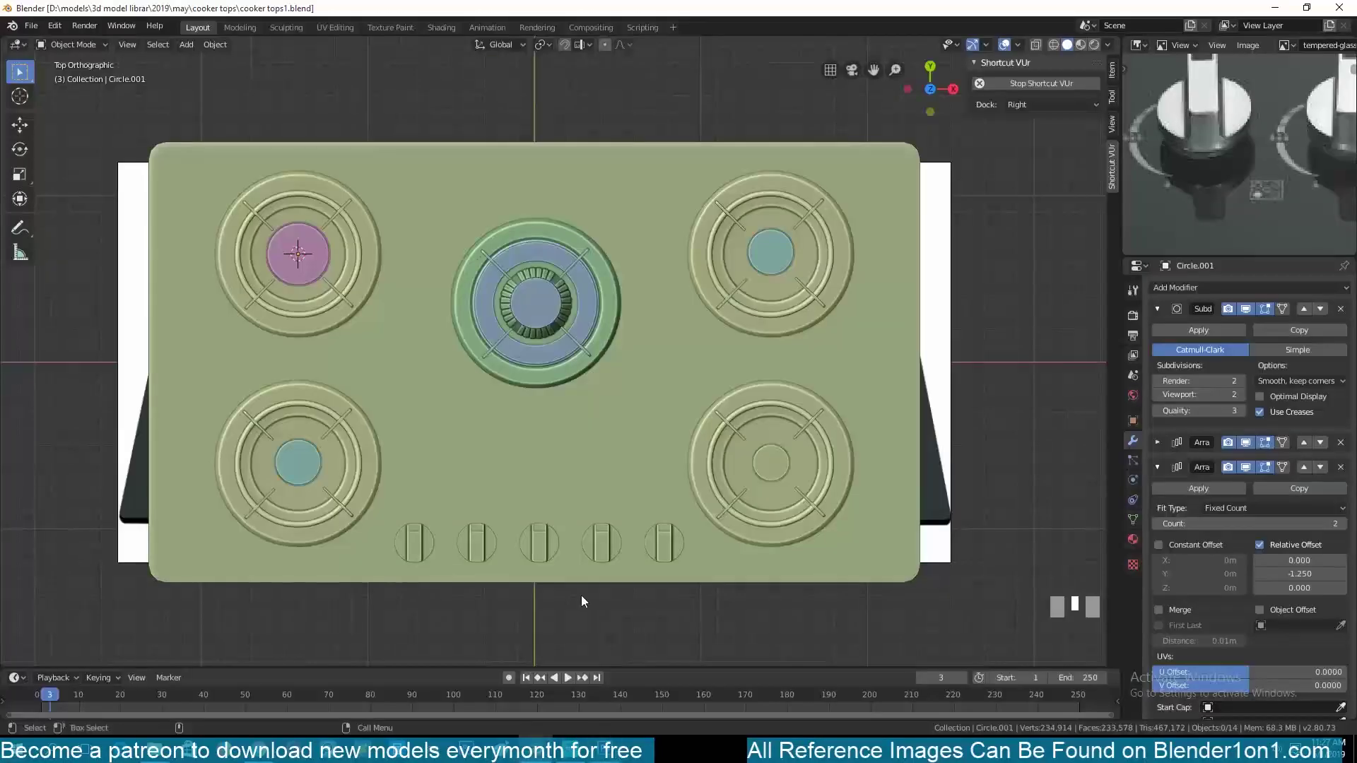
# Switch to Photoshop and draw a white-filled circle around the leftmost stove knob
pyautogui.click(581, 595)
pyautogui.keyDown('alt'); pyautogui.scroll(3, 501, 625); pyautogui.keyUp('alt')
pyautogui.scroll(5, 502, 625)
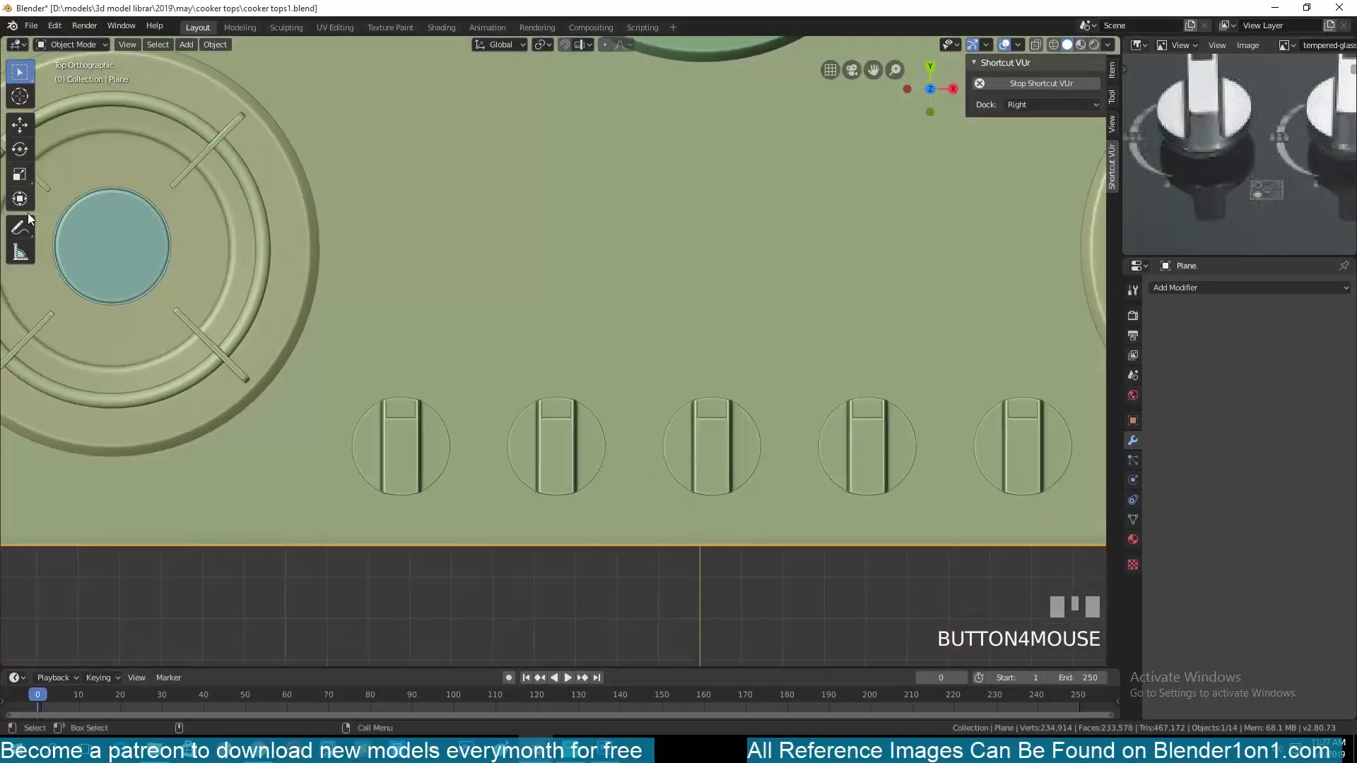
pyautogui.click(605, 749)
pyautogui.keyDown('alt'); pyautogui.scroll(5, 314, 664); pyautogui.keyUp('alt')
pyautogui.press('u')
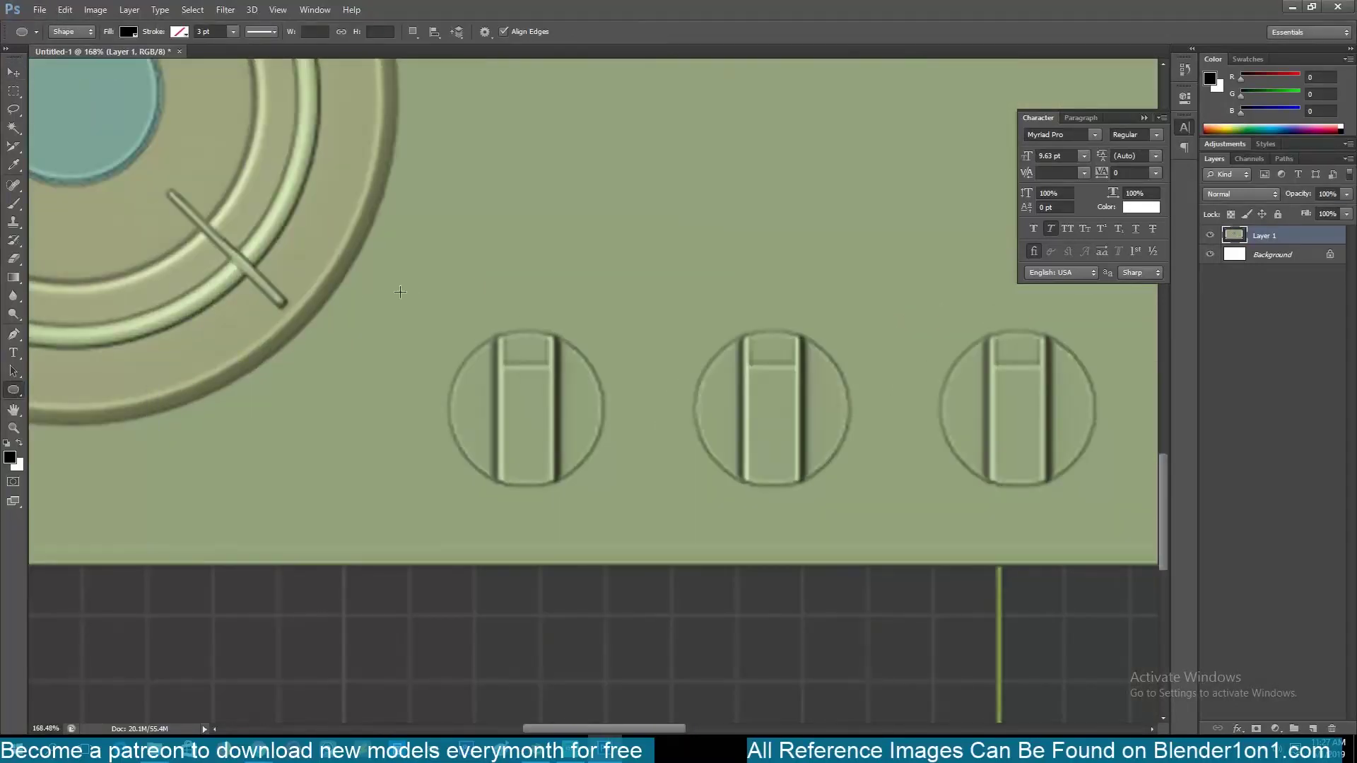
pyautogui.keyDown('shift'); pyautogui.moveTo(400, 289); pyautogui.dragTo(641, 531); pyautogui.keyUp('shift')
pyautogui.hotkey('ctrl', 'BackSpace')
# Duplicate the circle path slightly to the right and align both circles on their vertical centers
pyautogui.press('a')
pyautogui.keyDown('alt'); pyautogui.moveTo(440, 328); pyautogui.dragTo(467, 331); pyautogui.keyUp('alt')
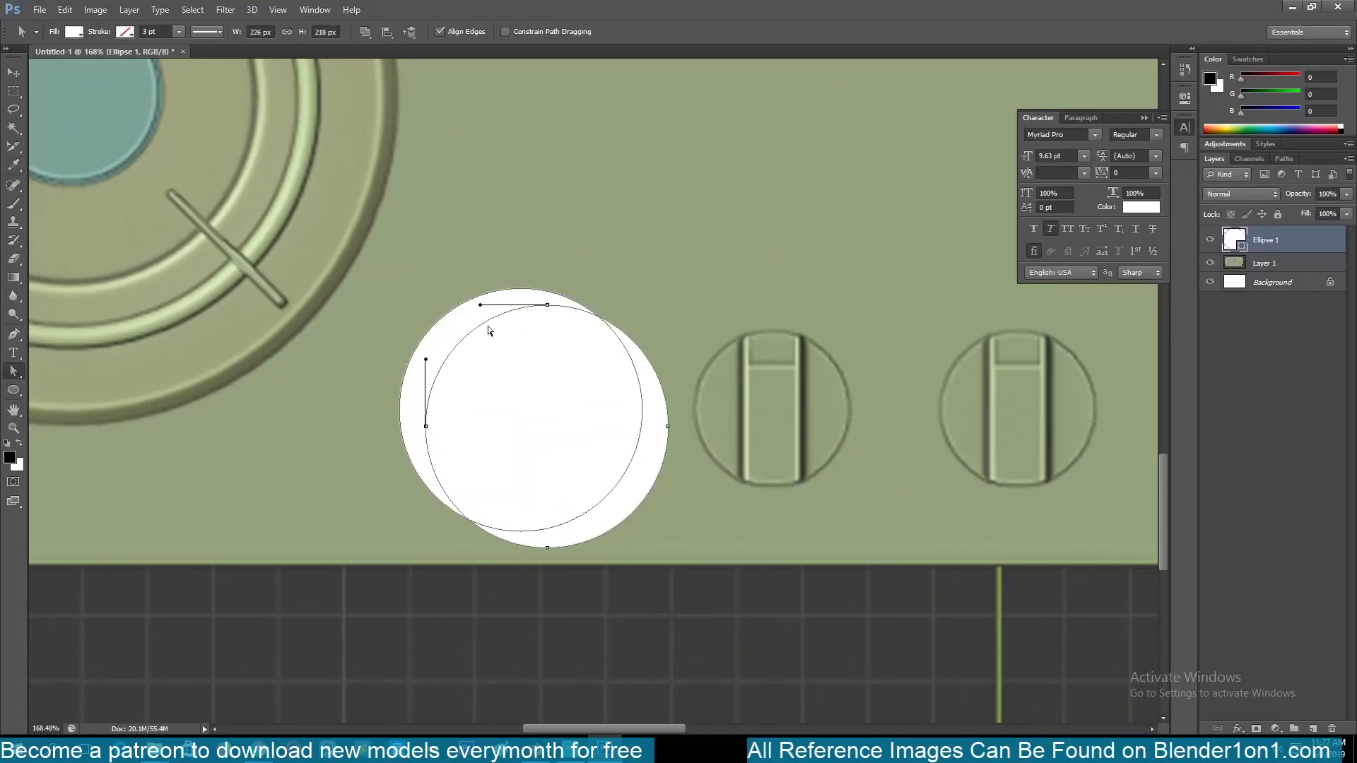
pyautogui.click(409, 32)
pyautogui.click(431, 110)
pyautogui.press('v')
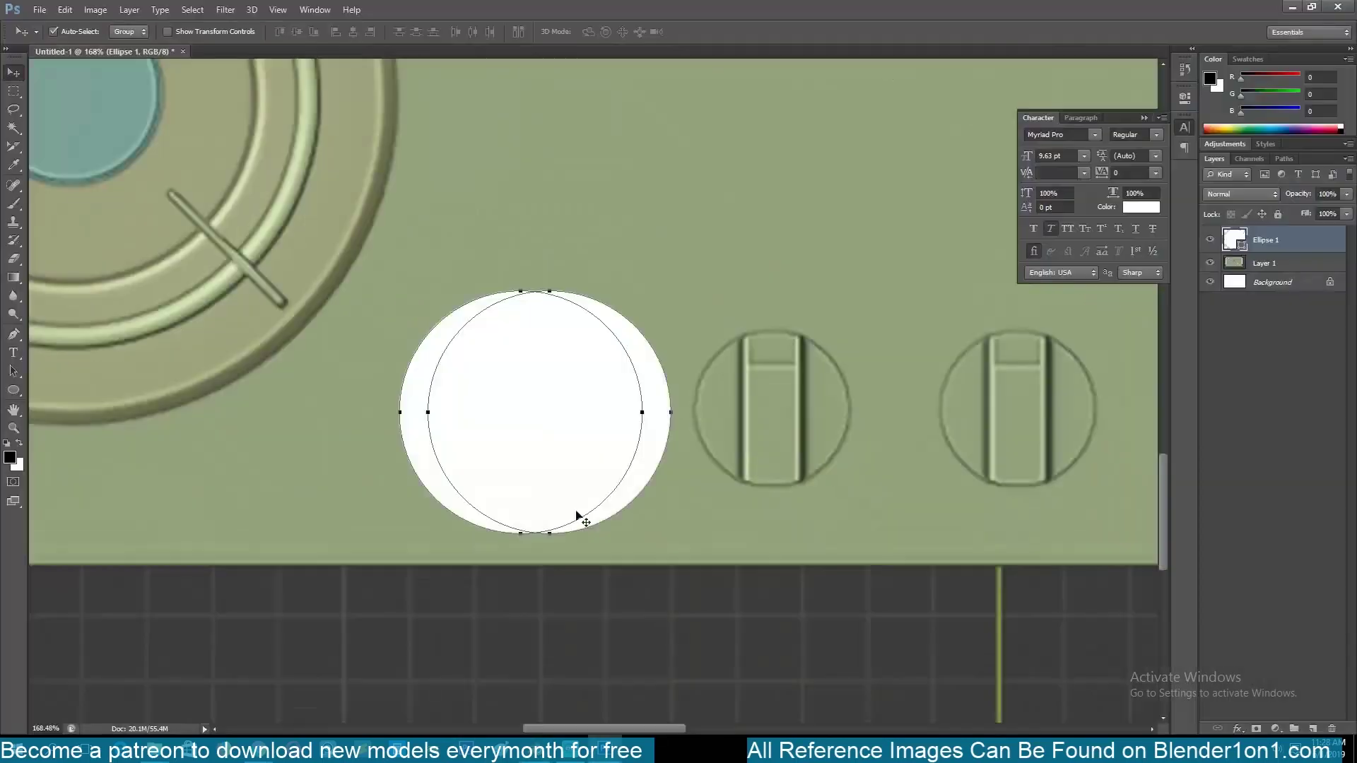
pyautogui.press('a')
pyautogui.moveTo(562, 395); pyautogui.dragTo(546, 384)
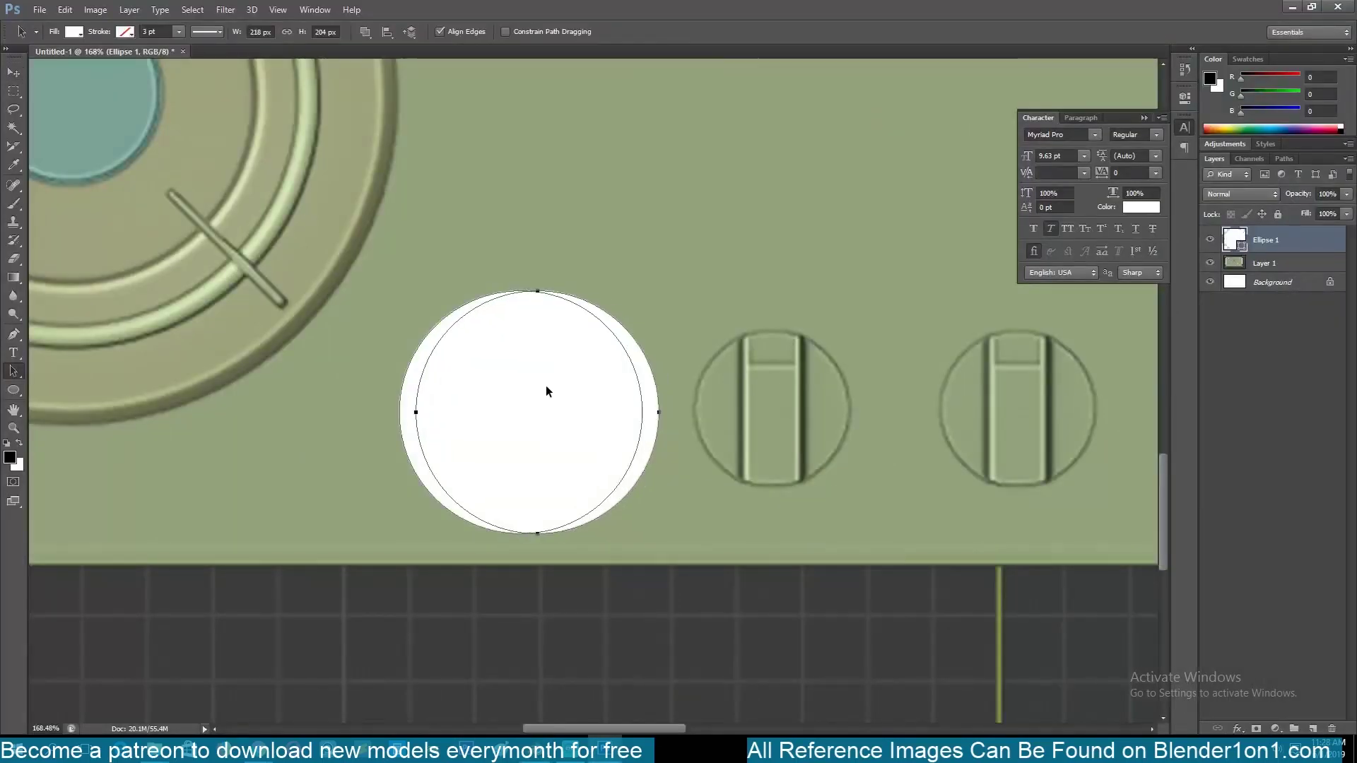
# Subtract the copied circle from the original to form a crescent, and scale the cutting circle to 96.08%
pyautogui.click(364, 32)
pyautogui.click(418, 77)
pyautogui.hotkey('ctrl', 't')
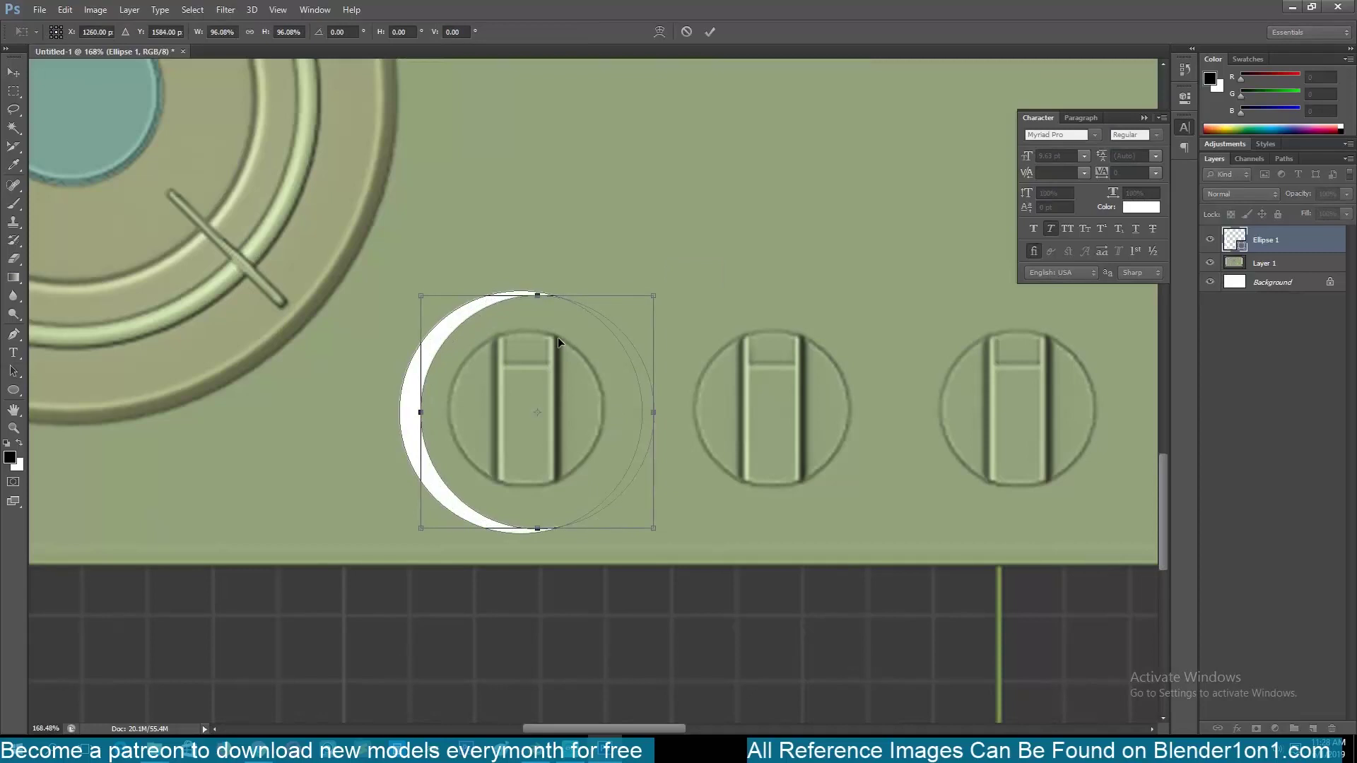
pyautogui.press('Return')
# Subtract a tall rectangle from the crescent so that only the arc around the knob's left half remains
pyautogui.press('u')
pyautogui.moveTo(521, 275); pyautogui.dragTo(668, 582)
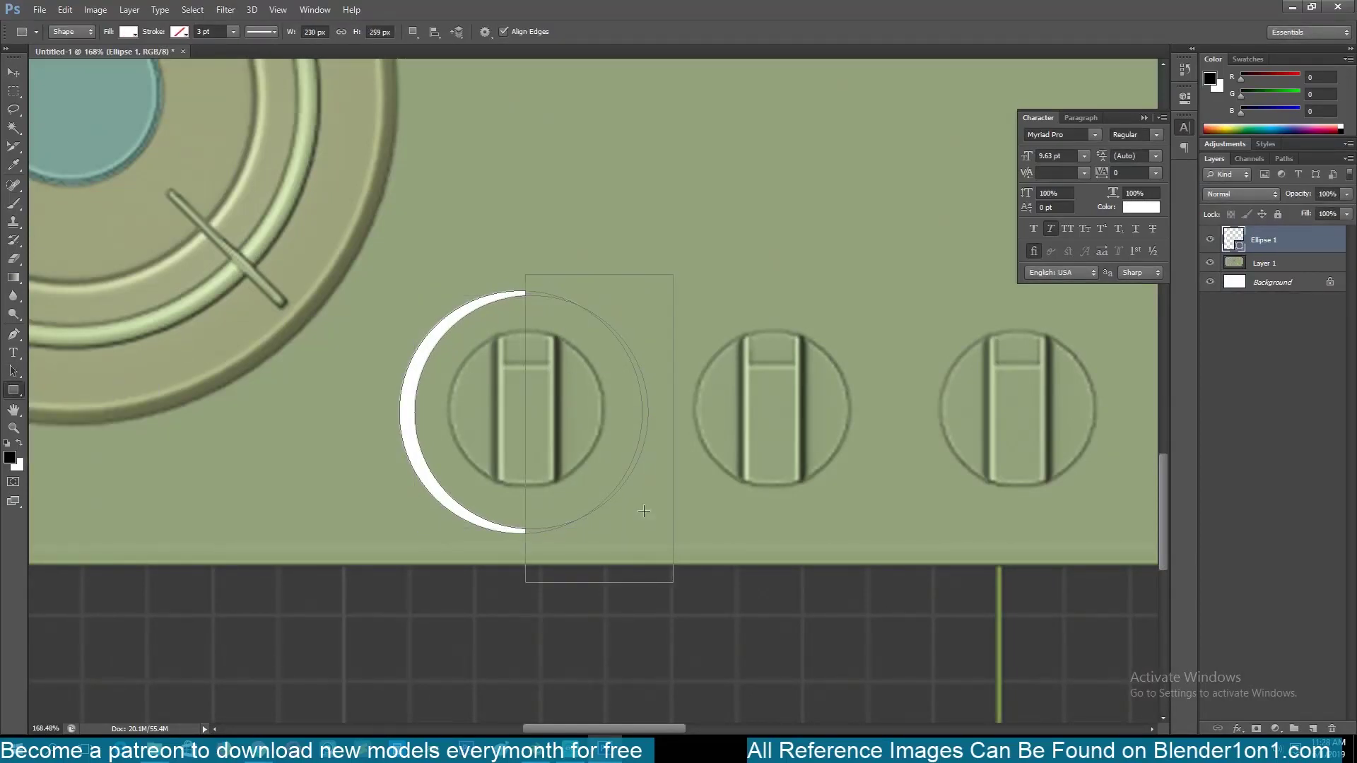
pyautogui.press('a')
pyautogui.click(653, 489)
# Cut a gap in the middle of the arc with a small rectangle, stretching its height to 257.14%
pyautogui.press('u')
pyautogui.moveTo(389, 400)
pyautogui.mouseDown()
pyautogui.moveTo(474, 410)
pyautogui.moveTo(432, 422)
pyautogui.mouseUp()
pyautogui.press('a')
pyautogui.hotkey('ctrl', 't')
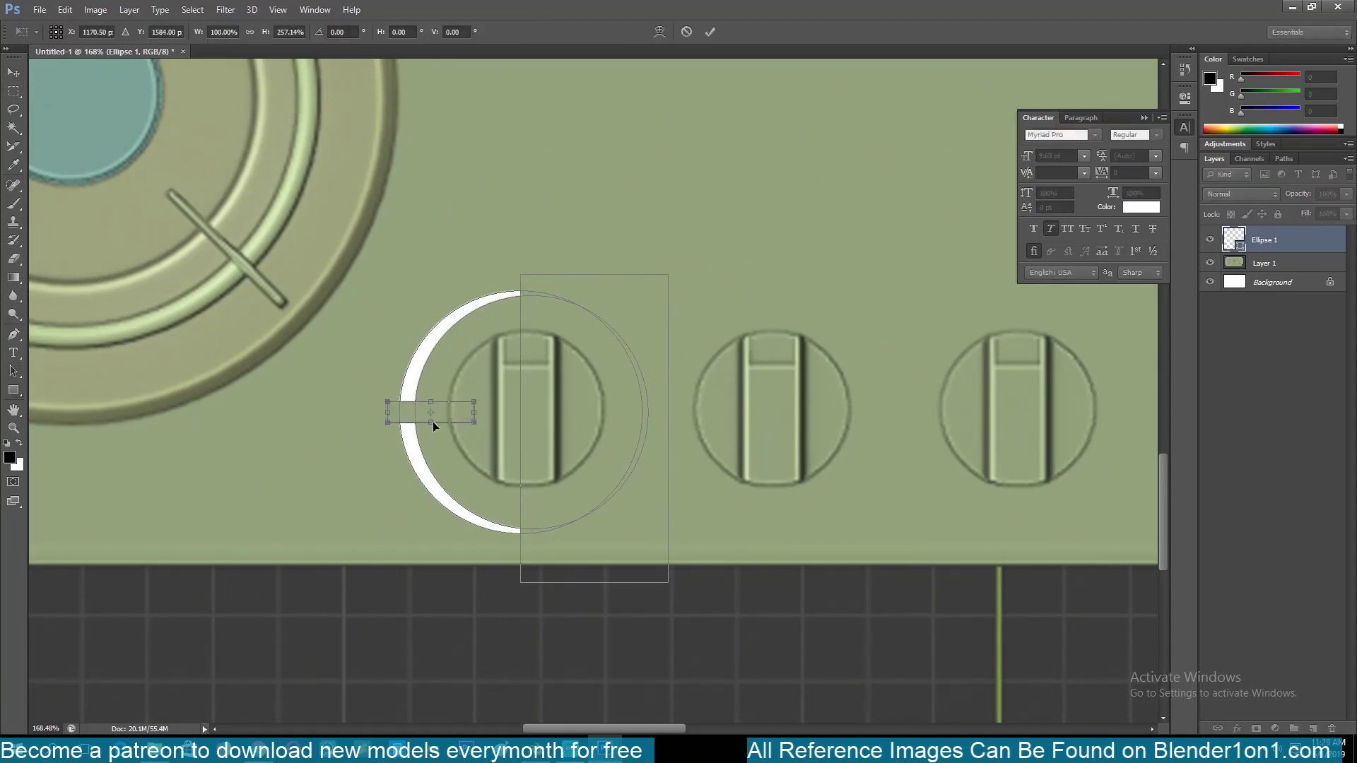
pyautogui.press('Return')
# Nudge the arc slightly right and scale the whole shape down proportionally so it sits closer around the knob
pyautogui.press('v')
pyautogui.press('Right')
pyautogui.press('Right')
pyautogui.hotkey('ctrl', 't')
pyautogui.press('Escape')
pyautogui.press('a')
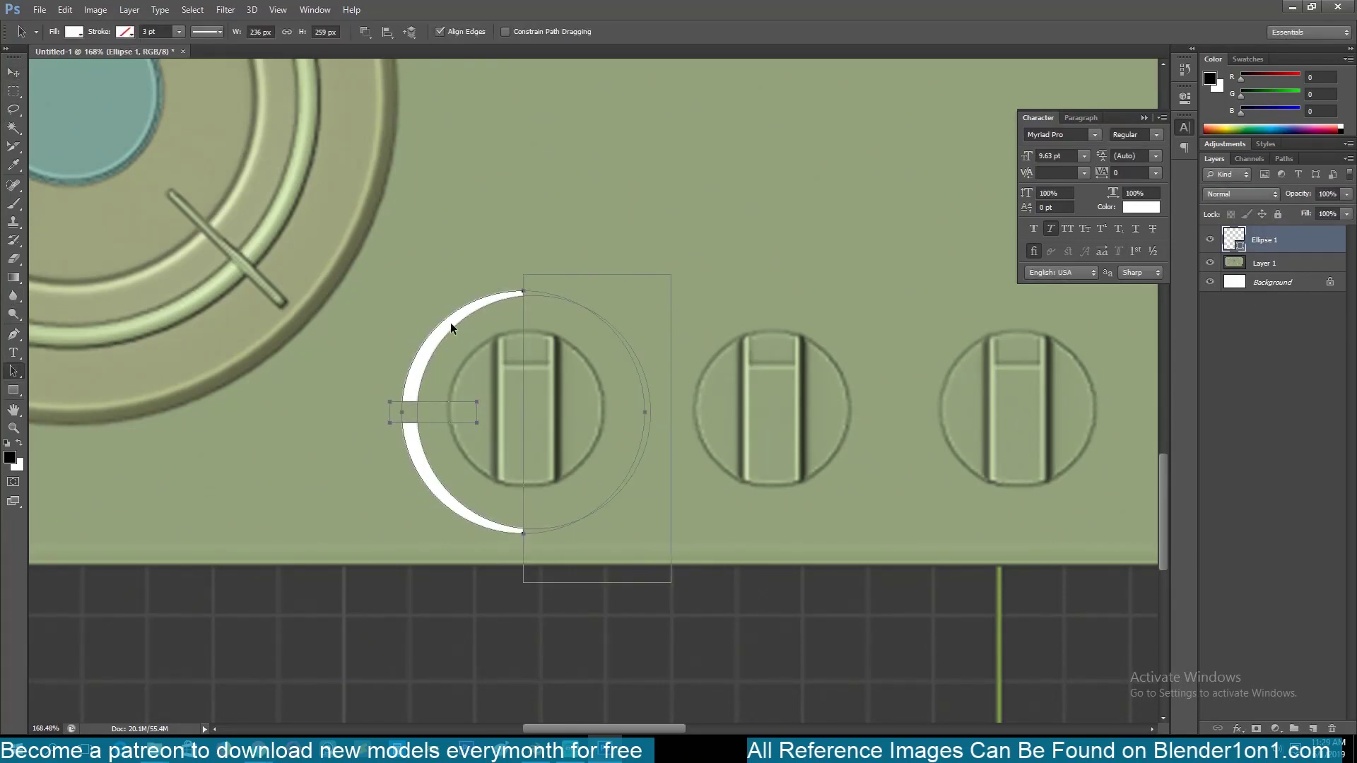
pyautogui.hotkey('ctrl', 't')
pyautogui.keyDown('alt'); pyautogui.keyDown('shift'); pyautogui.moveTo(673, 272); pyautogui.dragTo(652, 293); pyautogui.keyUp('shift'); pyautogui.keyUp('alt')
pyautogui.press('Return')
pyautogui.press('v')
pyautogui.click(523, 576)
# Enlarge the inner cutting circle to about 102% and nudge it to make the arc thinner
pyautogui.press('a')
pyautogui.click(482, 404)
pyautogui.hotkey('ctrl', 't')
pyautogui.keyDown('alt'); pyautogui.keyDown('shift'); pyautogui.moveTo(632, 311); pyautogui.dragTo(634, 309); pyautogui.keyUp('shift'); pyautogui.keyUp('alt')
pyautogui.press('Up')
pyautogui.press('Left')
pyautogui.press('Down')
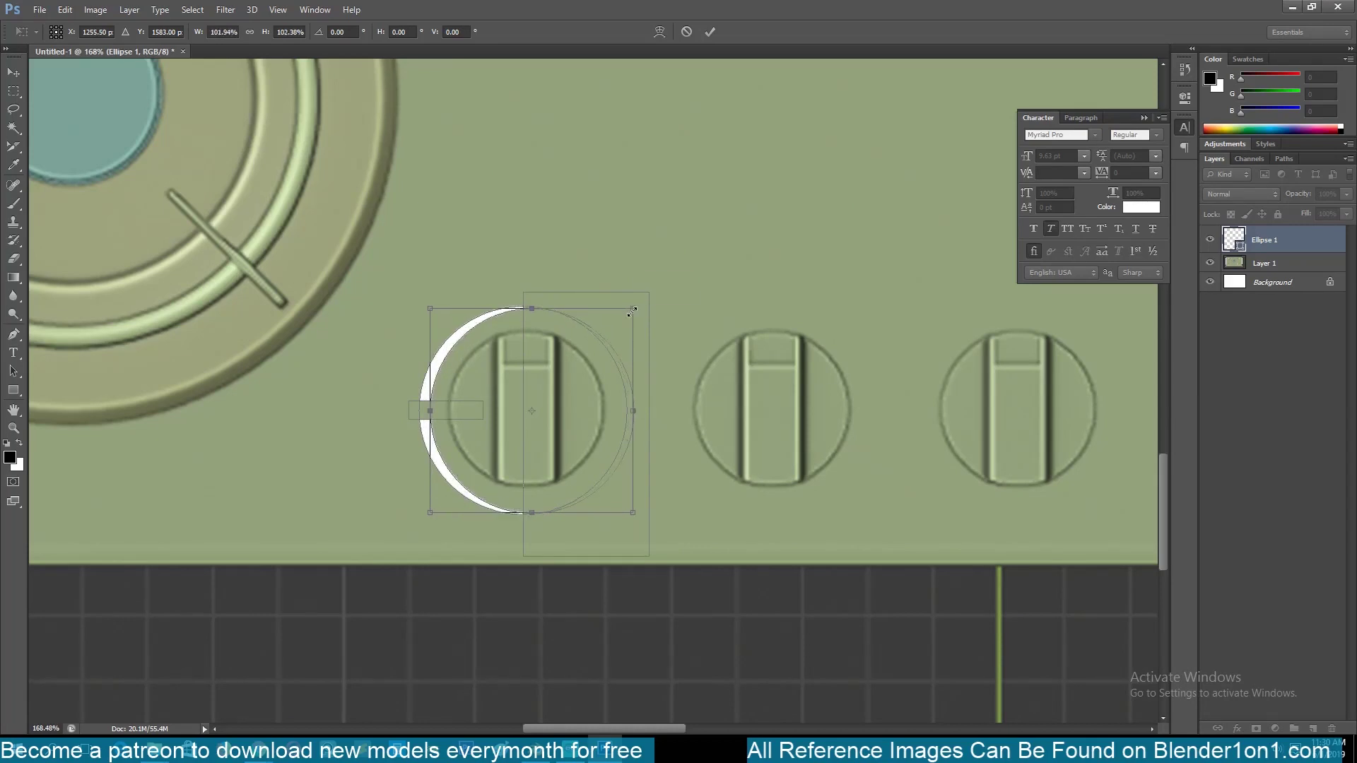
pyautogui.press('Return')
pyautogui.press('v')
pyautogui.click(636, 581)
# Add a bold white "0o" label with a superscript "o" at the arc's gap and scale it up to 14.79 pt
pyautogui.keyDown('alt'); pyautogui.scroll(3, 425, 466); pyautogui.keyUp('alt')
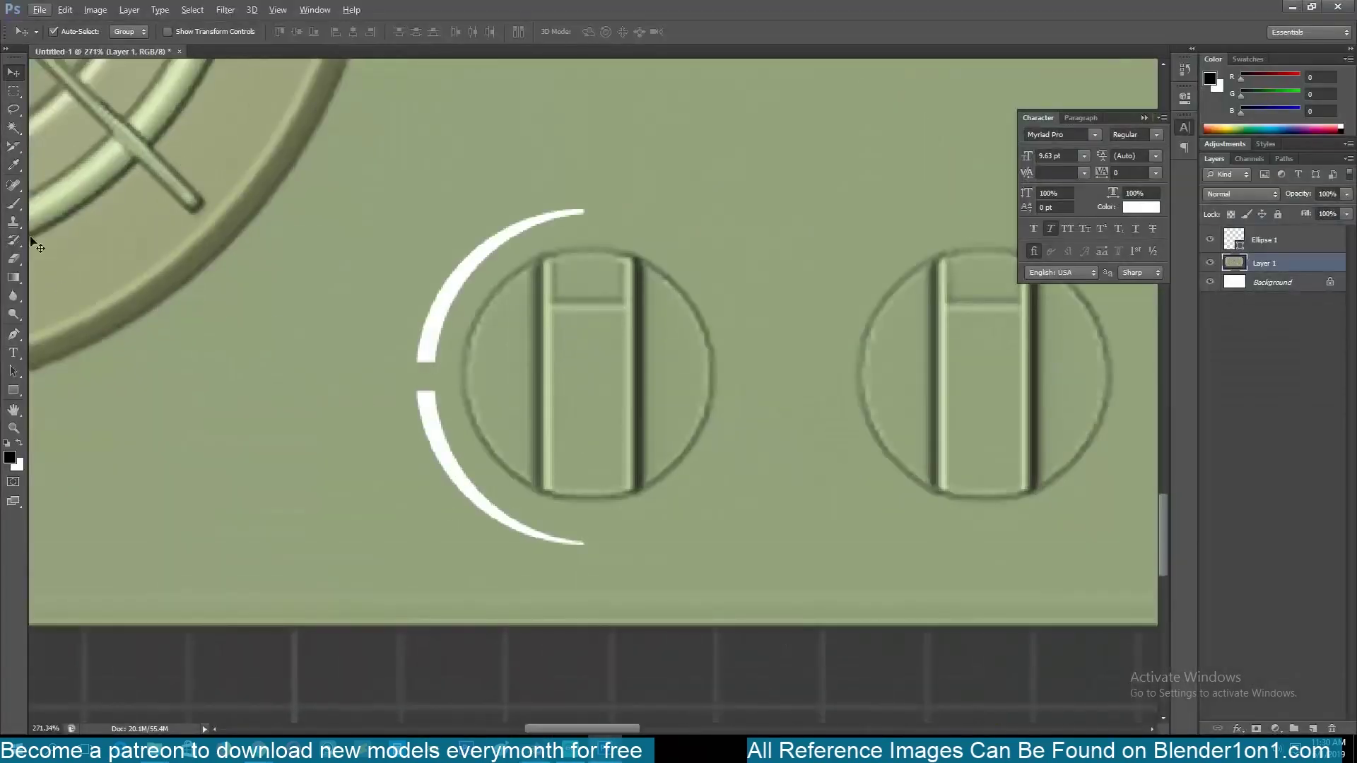
pyautogui.press('t')
pyautogui.click(410, 374)
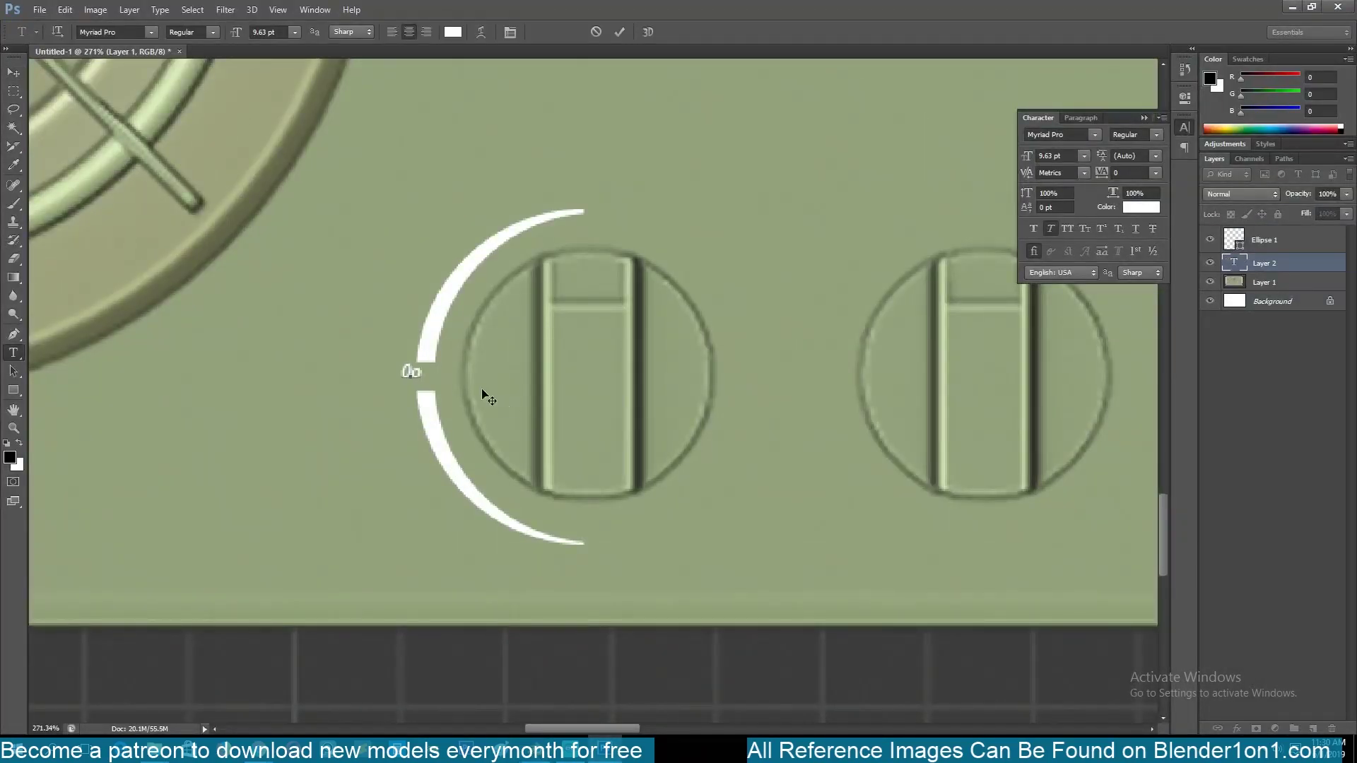
pyautogui.click(15, 73)
pyautogui.hotkey('ctrl', 't')
pyautogui.keyDown('shift'); pyautogui.moveTo(420, 381); pyautogui.dragTo(435, 394); pyautogui.keyUp('shift')
pyautogui.press('Return')
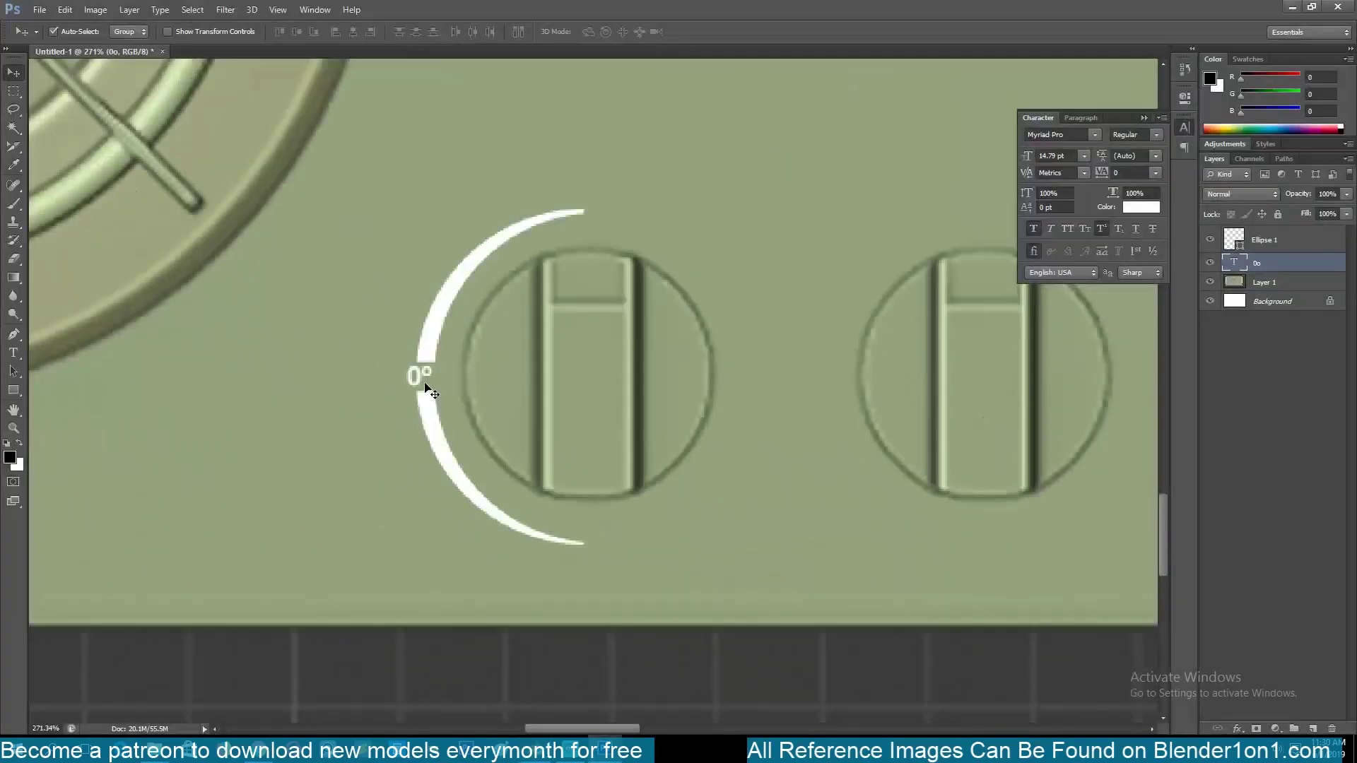
# Append the word "temp" in a smaller font size to the 0° label
pyautogui.keyDown('ctrl'); pyautogui.click(1233, 240); pyautogui.keyUp('ctrl')
pyautogui.press('b')
pyautogui.press('t')
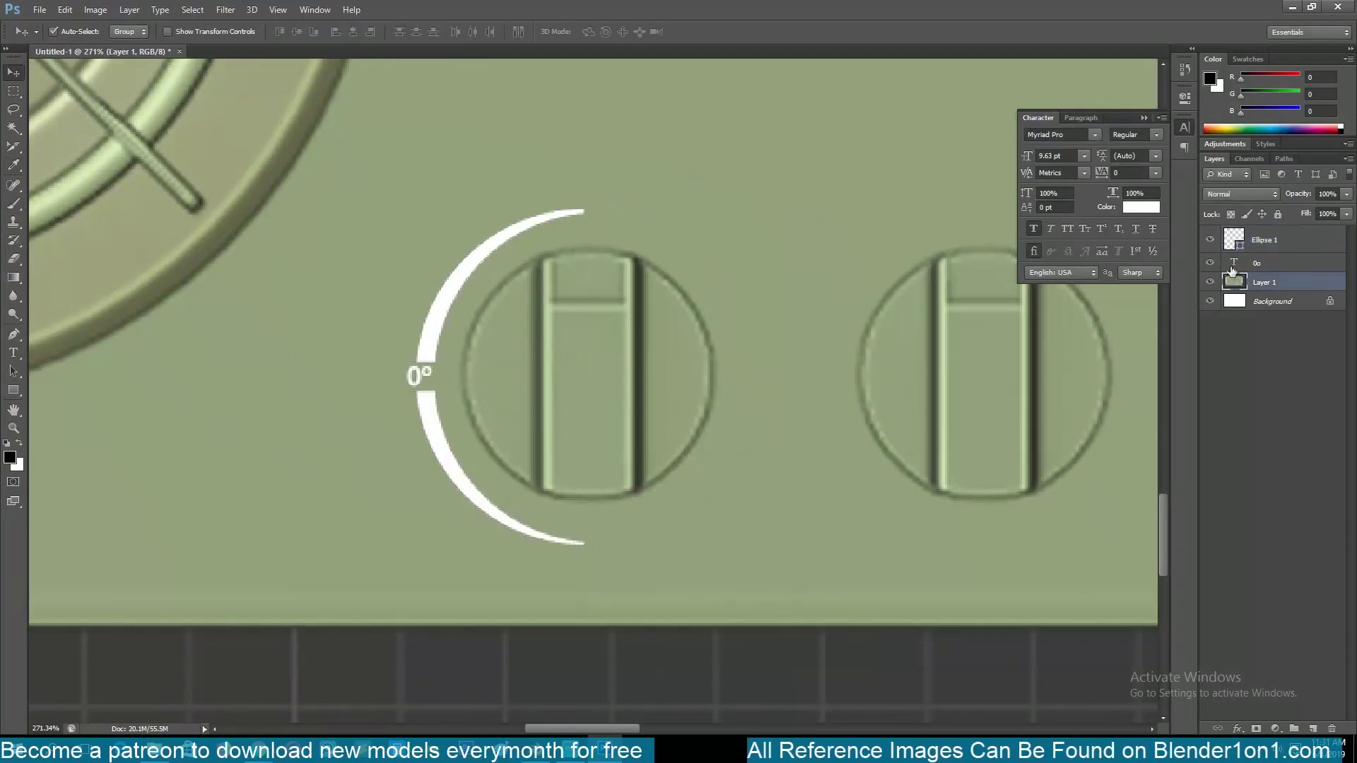
pyautogui.click(433, 373)
pyautogui.click(1106, 227)
pyautogui.moveTo(1028, 157); pyautogui.dragTo(1060, 157)
pyautogui.click(1087, 156)
pyautogui.click(1064, 173)
pyautogui.click(14, 74)
# Convert the arc and label layers into one smart object and duplicate it beside the second knob
pyautogui.keyDown('shift'); pyautogui.click(1272, 242); pyautogui.keyUp('shift')
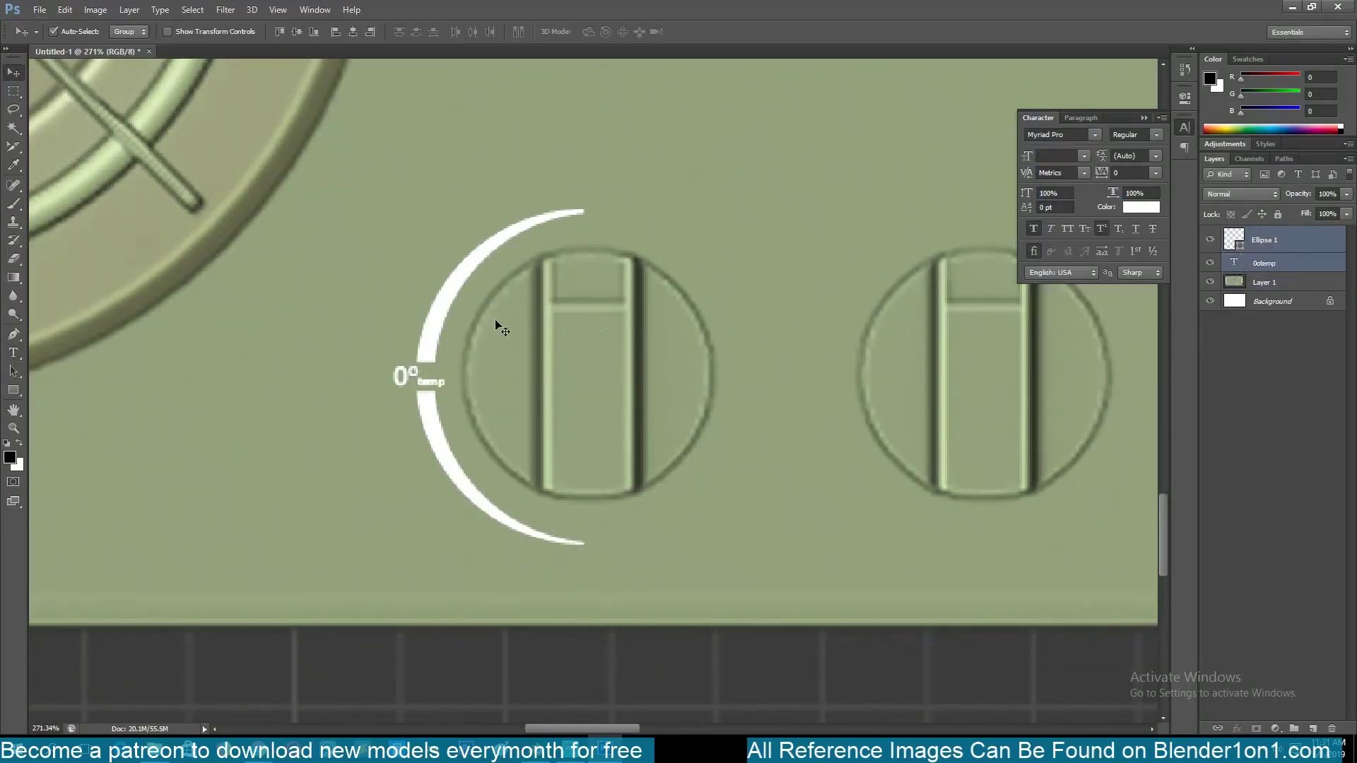
pyautogui.keyDown('alt'); pyautogui.scroll(-5, 498, 306); pyautogui.keyUp('alt')
pyautogui.rightClick(1283, 265)
pyautogui.click(1166, 285)
pyautogui.keyDown('alt'); pyautogui.moveTo(456, 340); pyautogui.dragTo(703, 339); pyautogui.keyUp('alt')
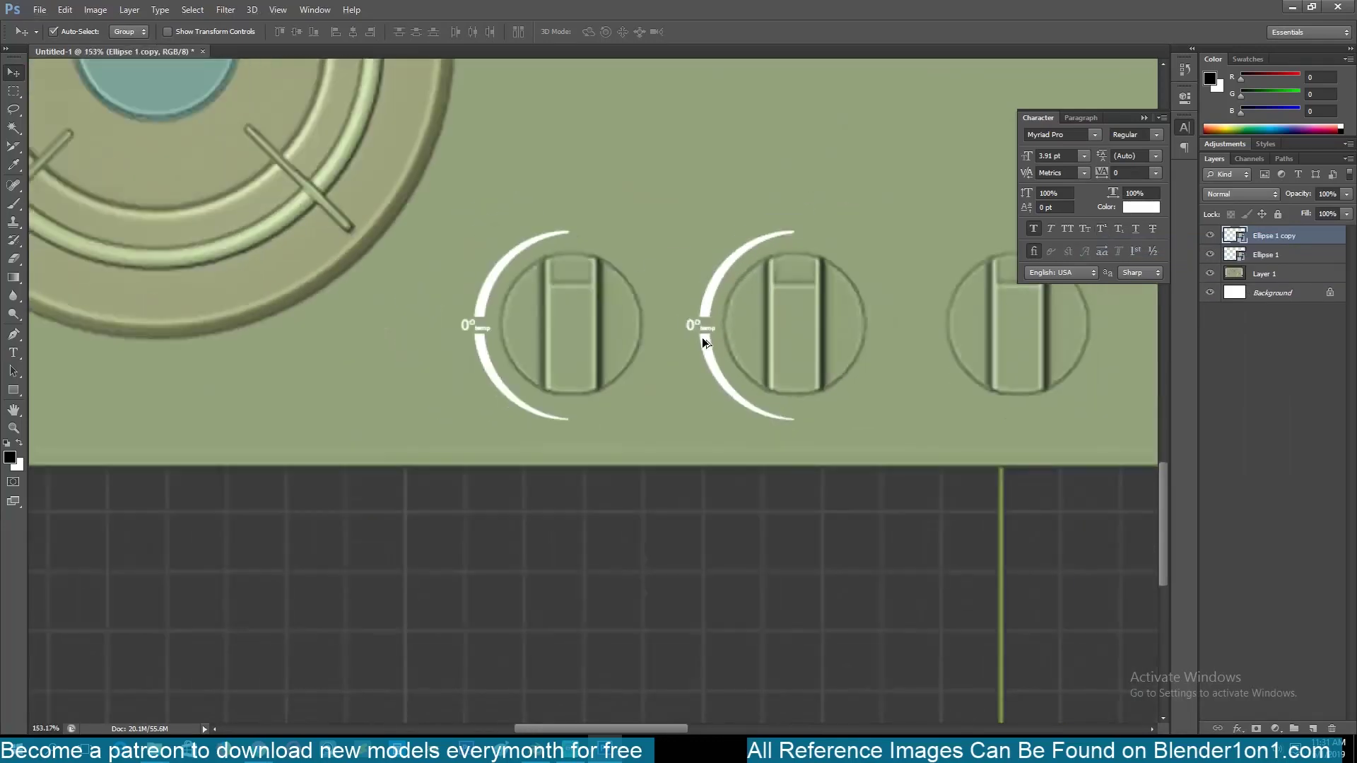
pyautogui.keyDown('alt'); pyautogui.scroll(-3, 702, 338); pyautogui.keyUp('alt')
# Check the knob reference in Blender, open the marking's smart object and draw a thin white minus bar below the arc
pyautogui.hotkey('alt', 'Tab')
pyautogui.scroll(3, 1316, 149)
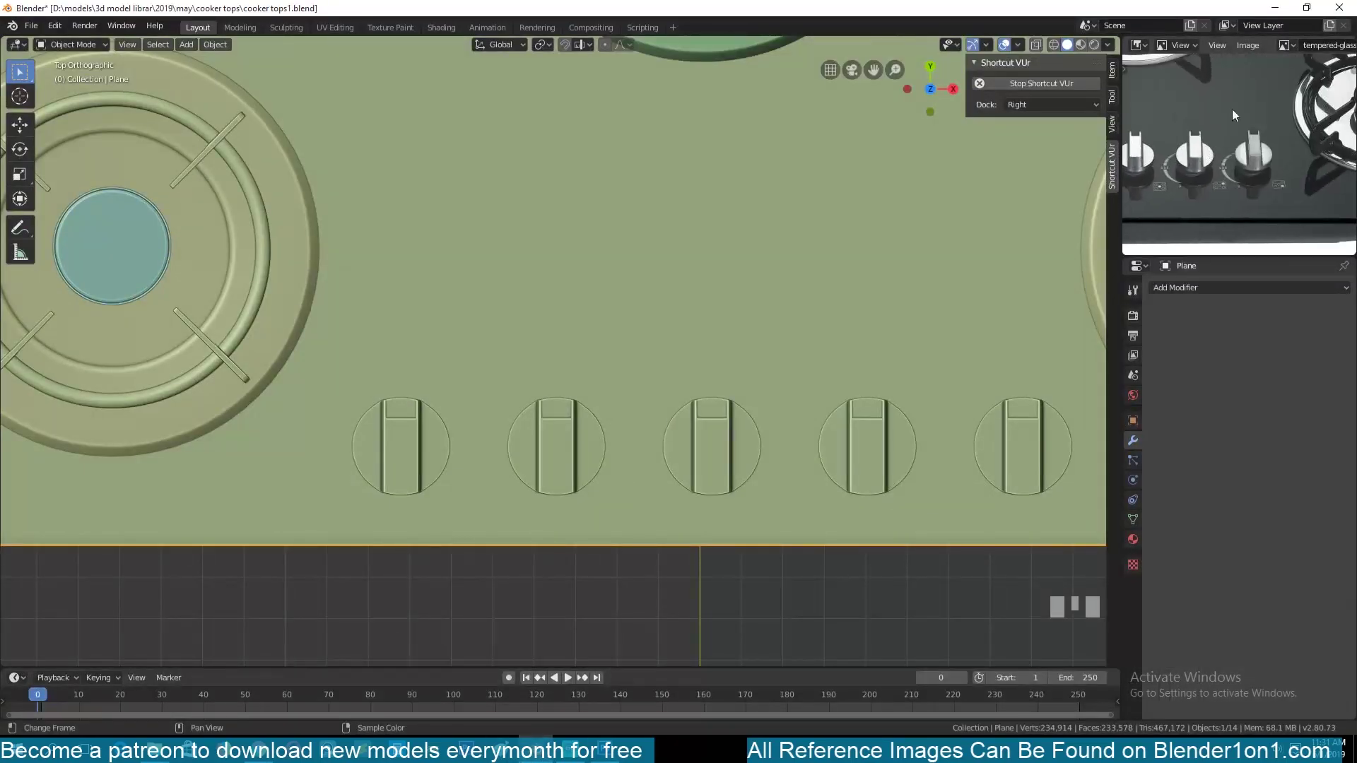
pyautogui.hotkey('alt', 'Tab')
pyautogui.doubleClick(1234, 240)
pyautogui.press('Return')
pyautogui.click(13, 390)
pyautogui.keyDown('alt'); pyautogui.scroll(7, 502, 479); pyautogui.keyUp('alt')
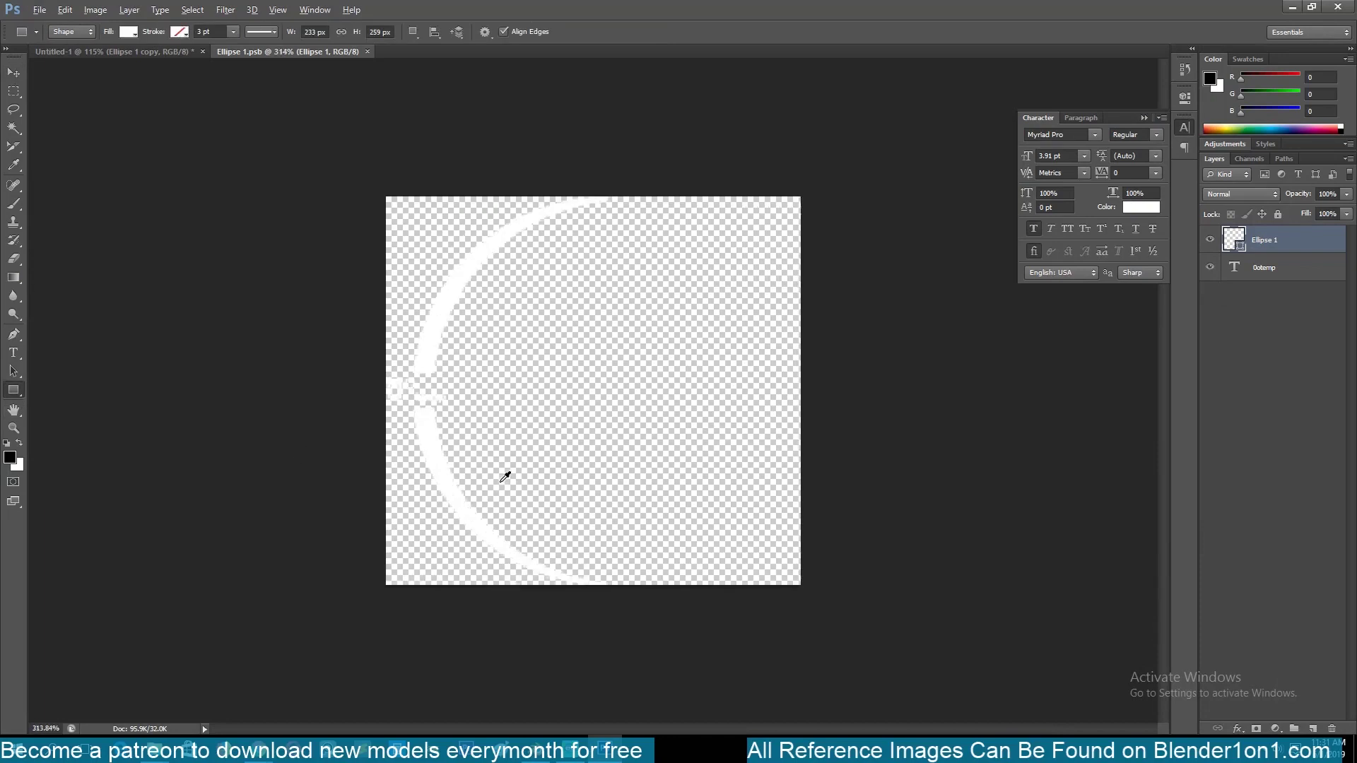
pyautogui.moveTo(363, 581); pyautogui.dragTo(385, 583)
pyautogui.keyDown('alt'); pyautogui.scroll(6, 383, 589); pyautogui.keyUp('alt')
# Duplicate the minus bar to its right and cross it with a copy rotated 90° to form a plus sign
pyautogui.click(14, 371)
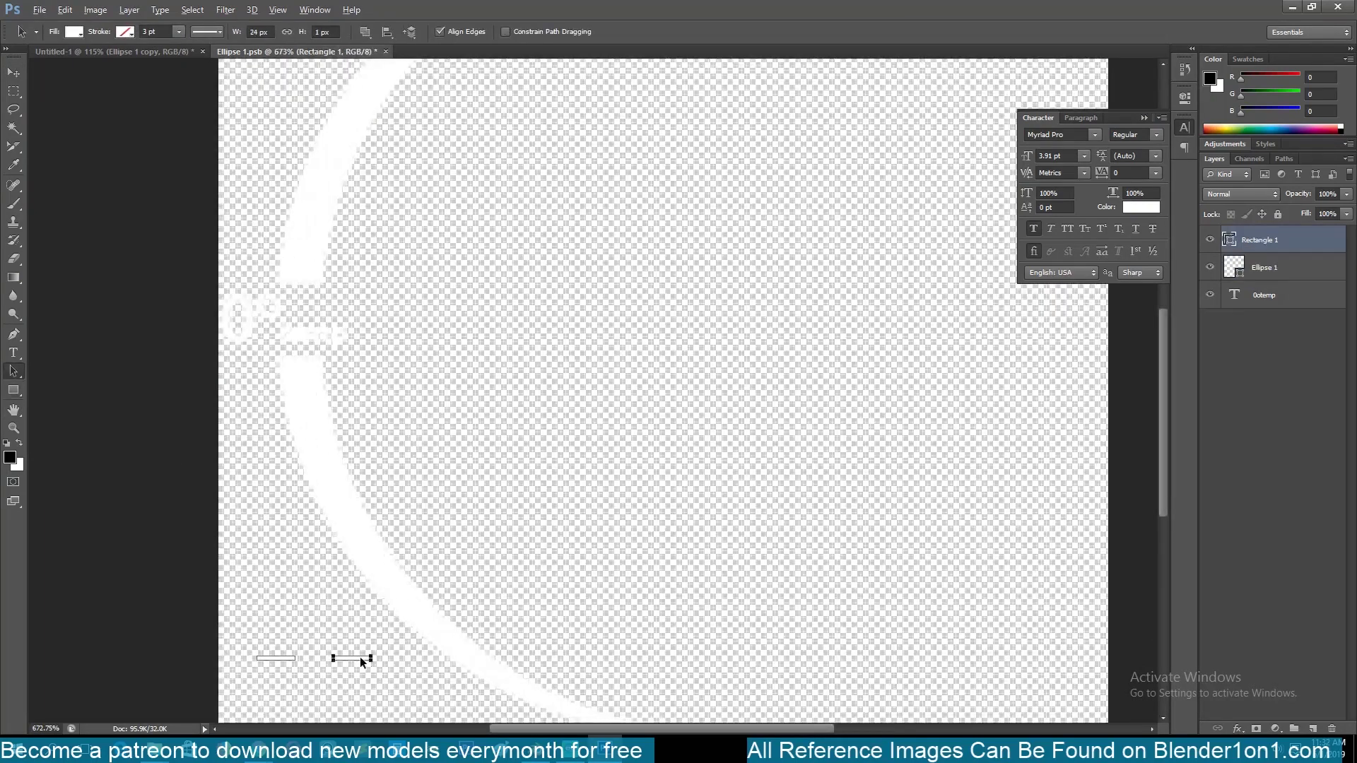
pyautogui.keyDown('alt'); pyautogui.moveTo(361, 659); pyautogui.dragTo(362, 642); pyautogui.keyUp('alt')
pyautogui.hotkey('ctrl', 't')
pyautogui.keyDown('shift'); pyautogui.moveTo(377, 629); pyautogui.dragTo(371, 669); pyautogui.keyUp('shift')
pyautogui.press('Return')
# Align the plus sign's two bars on their vertical and horizontal centers, then scale the sign down slightly
pyautogui.click(387, 31)
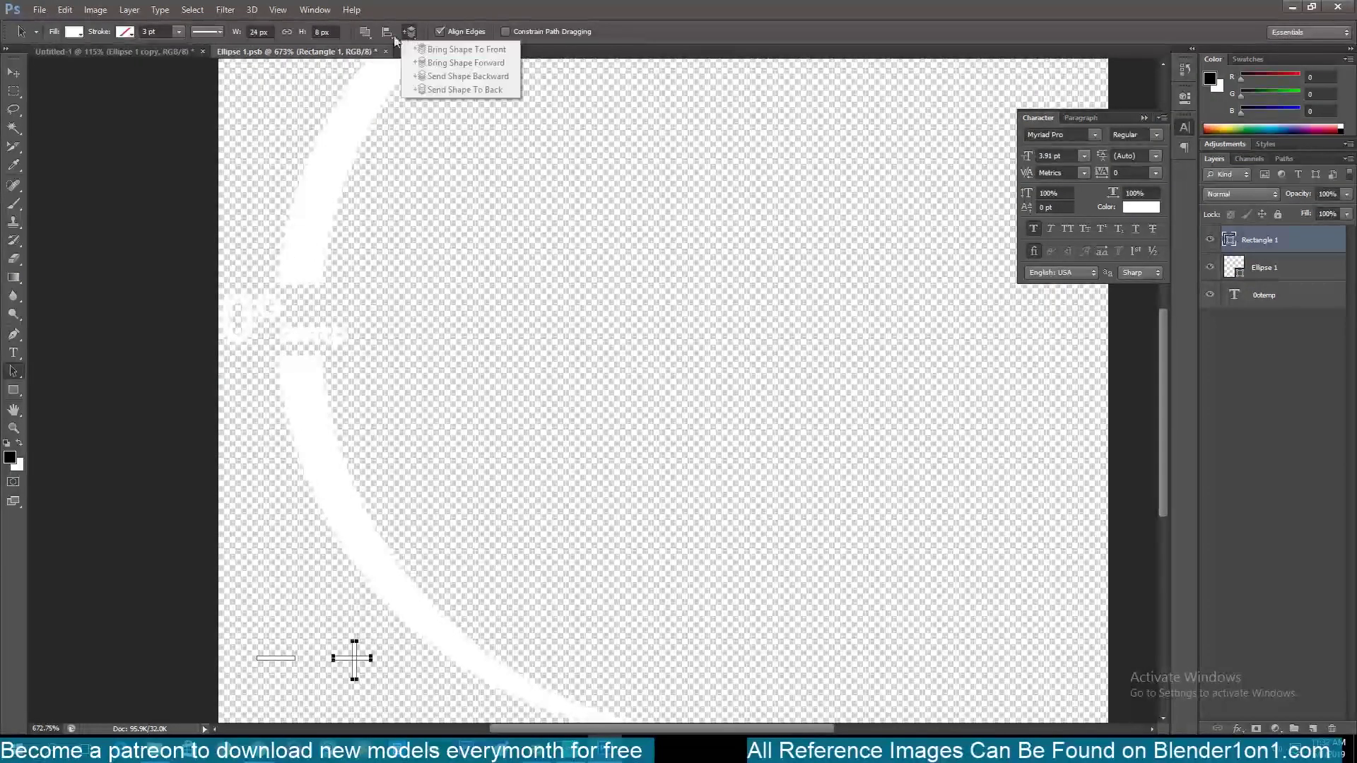
pyautogui.click(412, 100)
pyautogui.click(387, 31)
pyautogui.click(417, 110)
pyautogui.click(387, 31)
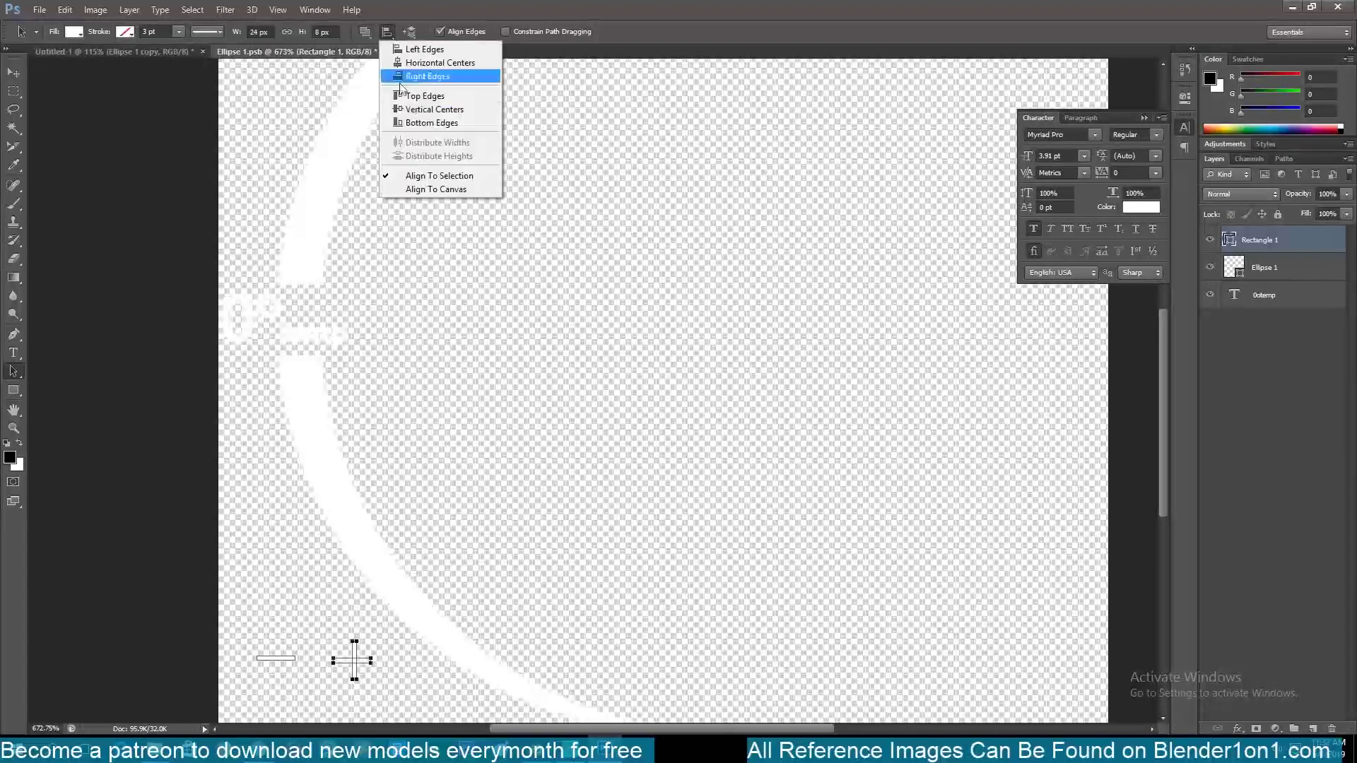
pyautogui.click(417, 62)
pyautogui.hotkey('ctrl', 't')
pyautogui.keyDown('shift'); pyautogui.moveTo(370, 637); pyautogui.dragTo(365, 641); pyautogui.keyUp('shift')
pyautogui.press('Return')
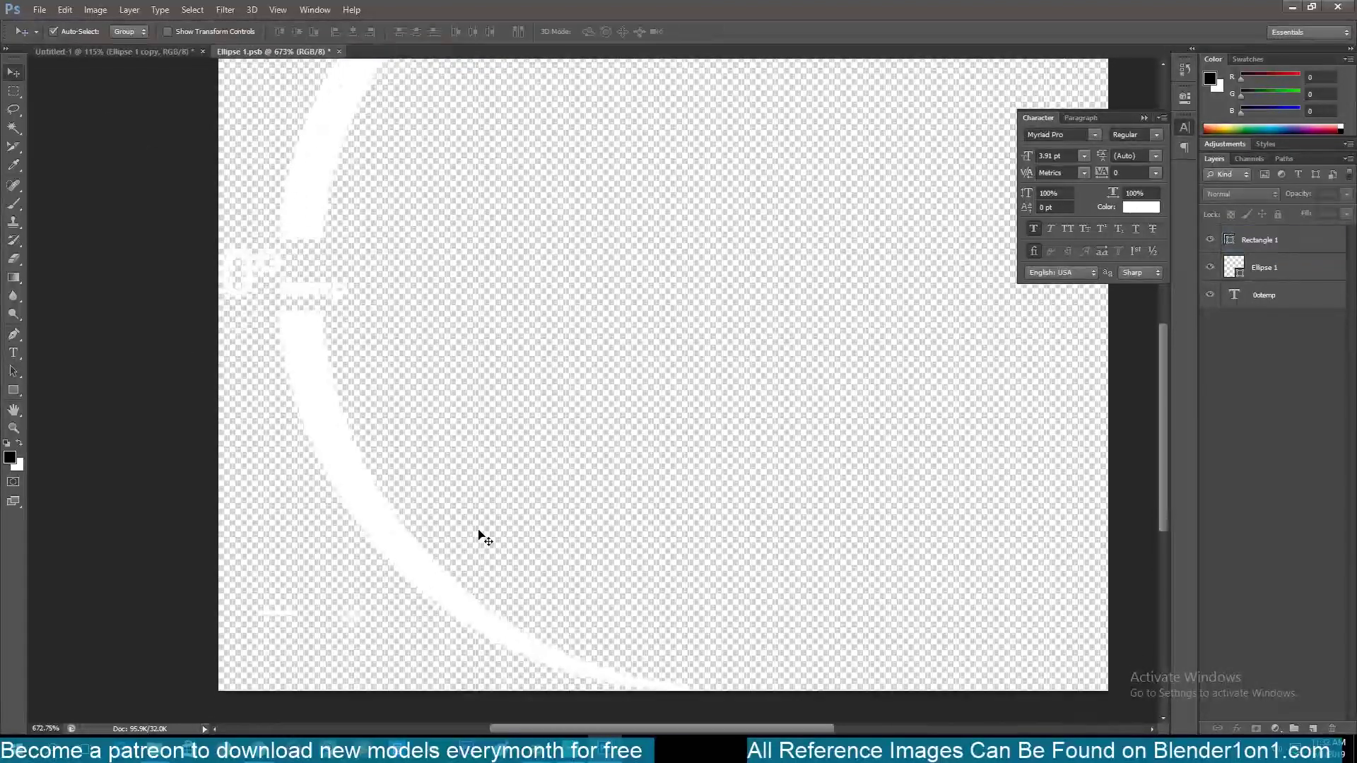
# Duplicate the dial marking to the remaining three knobs and save the document as june.psd, creating a new june folder
pyautogui.click(173, 51)
pyautogui.keyDown('alt'); pyautogui.moveTo(573, 421); pyautogui.dragTo(927, 443); pyautogui.keyUp('alt')
pyautogui.hotkey('ctrl', 'shift', 's')
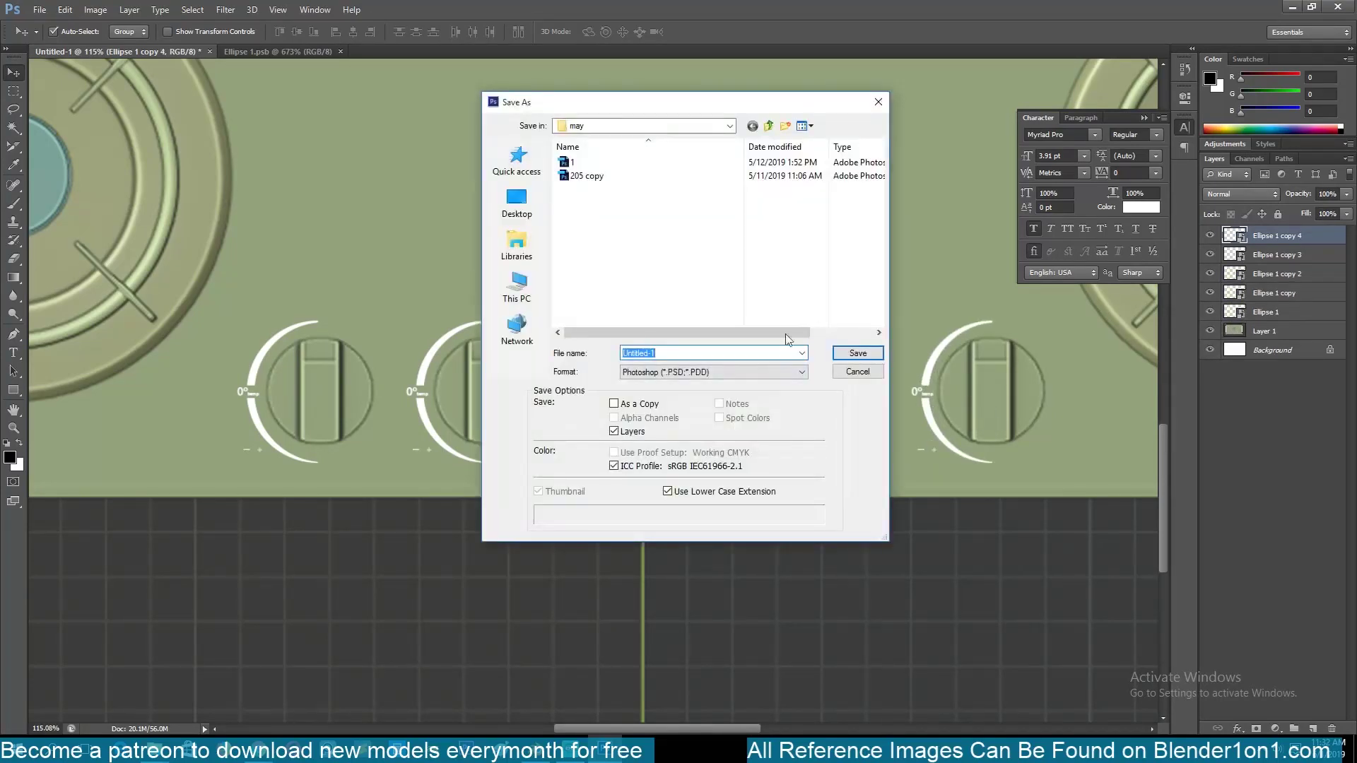
pyautogui.click(768, 127)
pyautogui.click(784, 127)
pyautogui.write('june')
pyautogui.press('Return')
pyautogui.doubleClick(578, 310)
pyautogui.click(857, 353)
# Draw a 45 × 36 px rounded rectangle beside the first minus sign, with no fill and a 0.92 pt white stroke
pyautogui.hotkey('ctrl', '+')
pyautogui.press('u')
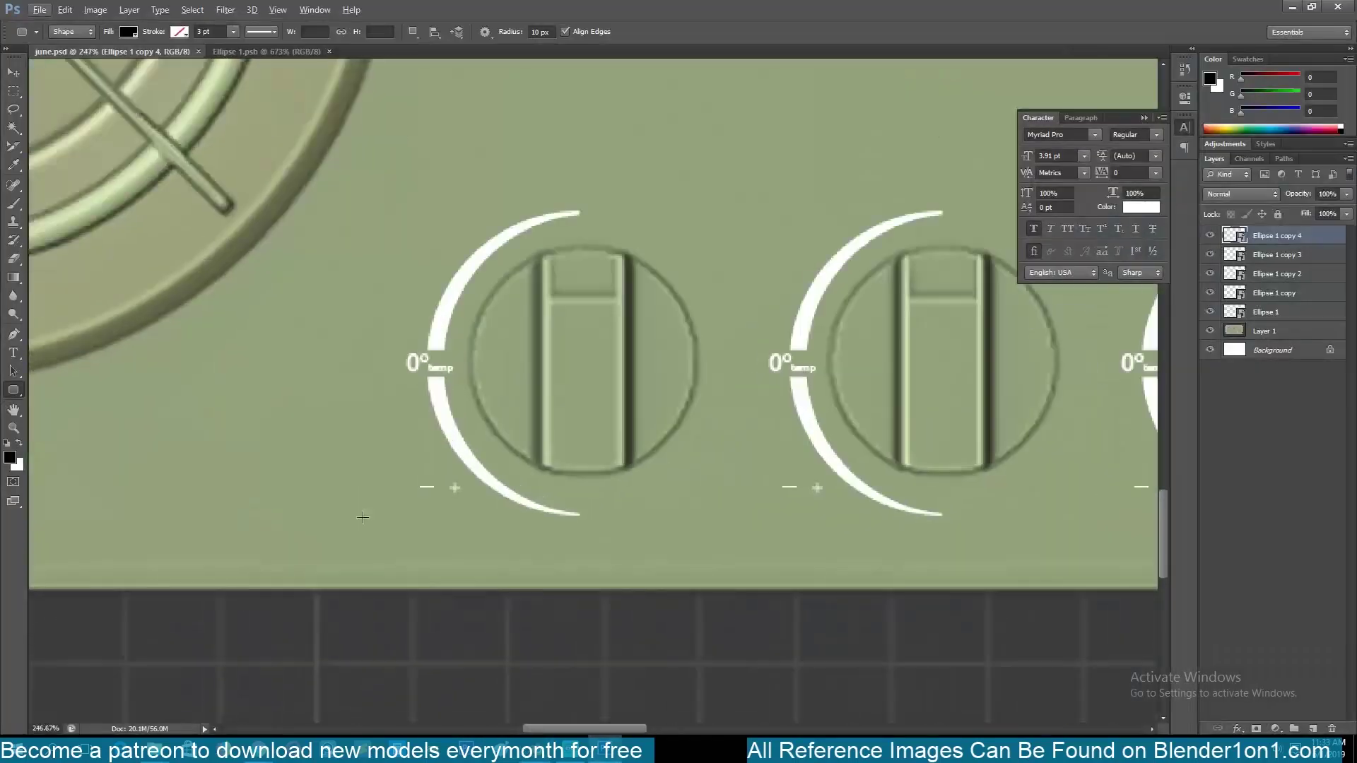
pyautogui.moveTo(334, 460); pyautogui.dragTo(414, 524)
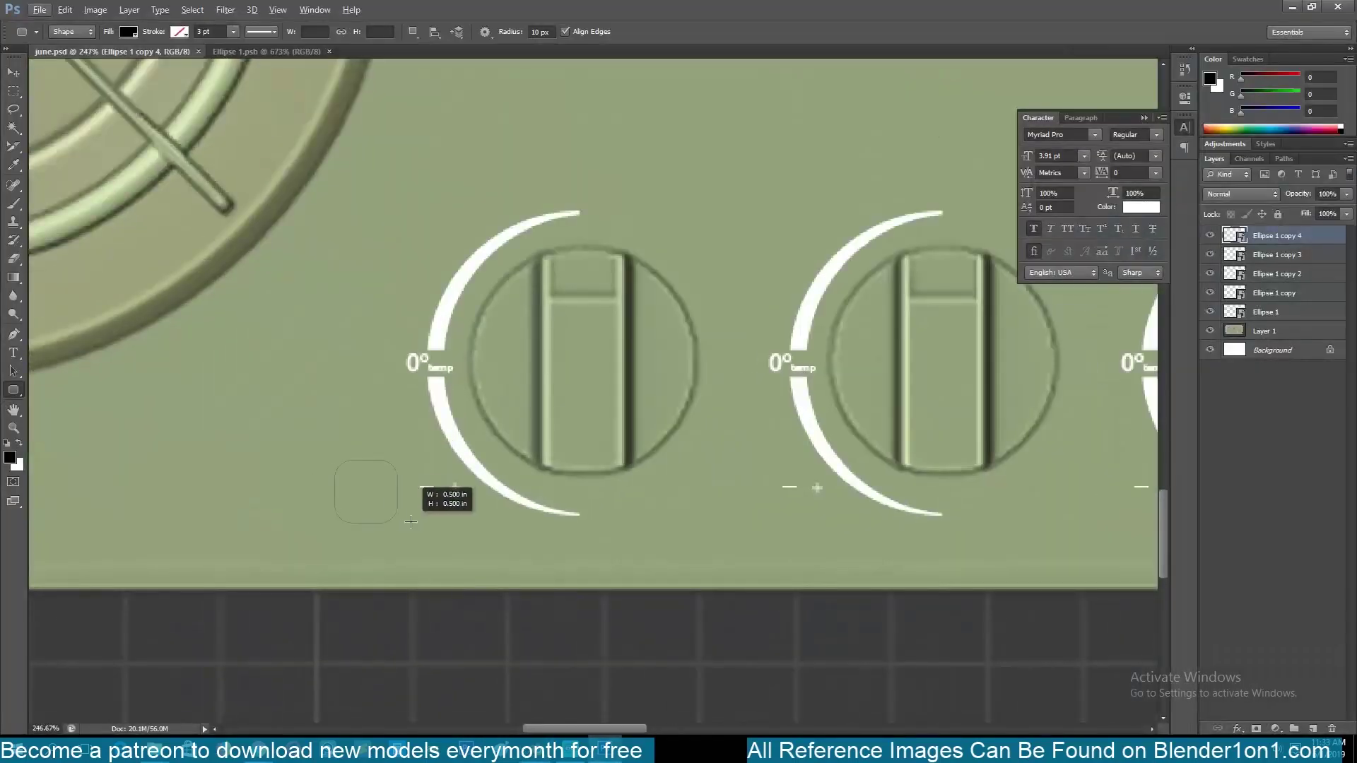
pyautogui.click(129, 31)
pyautogui.click(121, 59)
pyautogui.click(122, 100)
pyautogui.click(233, 32)
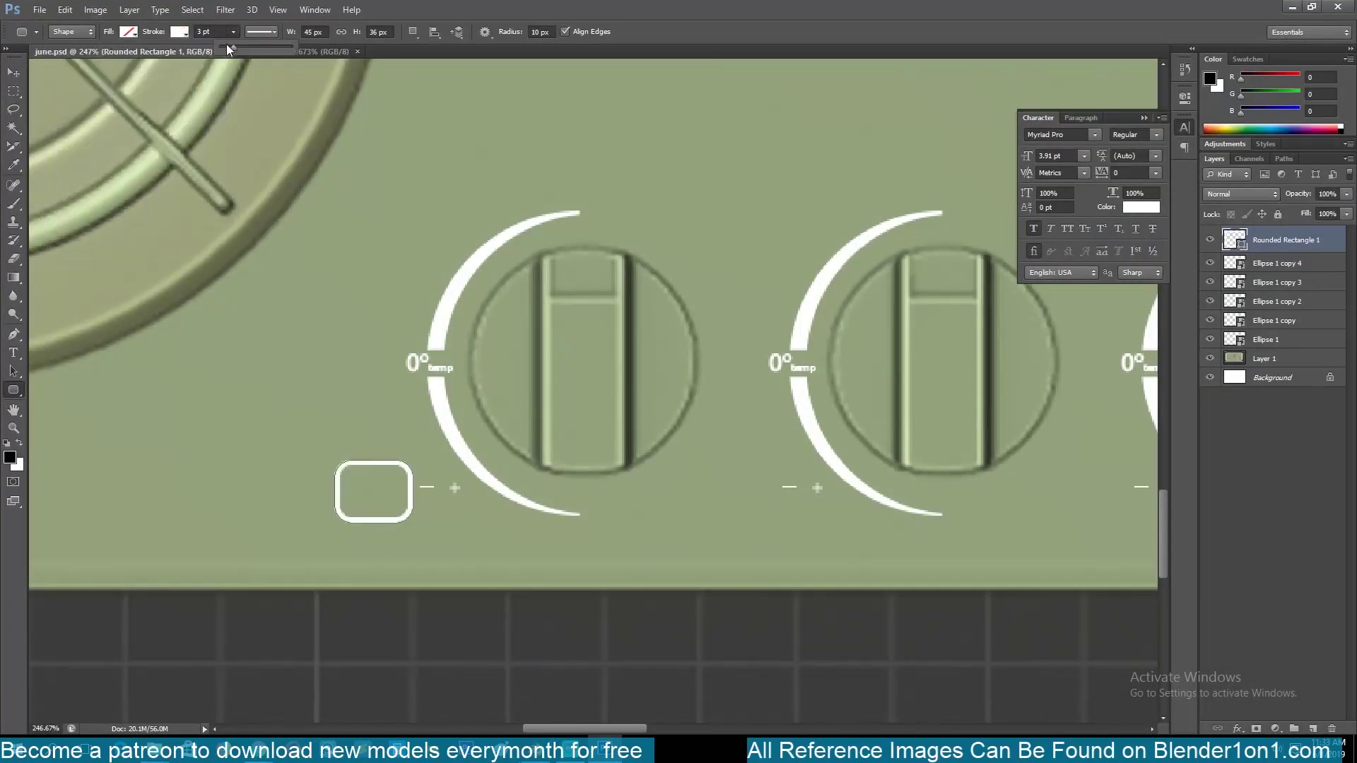
pyautogui.moveTo(230, 45); pyautogui.dragTo(226, 45)
# Draw a white-filled circle about 10 px wide in the rounded rectangle's upper-left corner
pyautogui.click(14, 73)
pyautogui.keyDown('alt'); pyautogui.scroll(5, 337, 415); pyautogui.keyUp('alt')
pyautogui.rightClick(13, 390)
pyautogui.click(67, 416)
pyautogui.keyDown('alt'); pyautogui.scroll(3, 360, 523); pyautogui.keyUp('alt')
pyautogui.keyDown('alt'); pyautogui.scroll(-1, 364, 505); pyautogui.keyUp('alt')
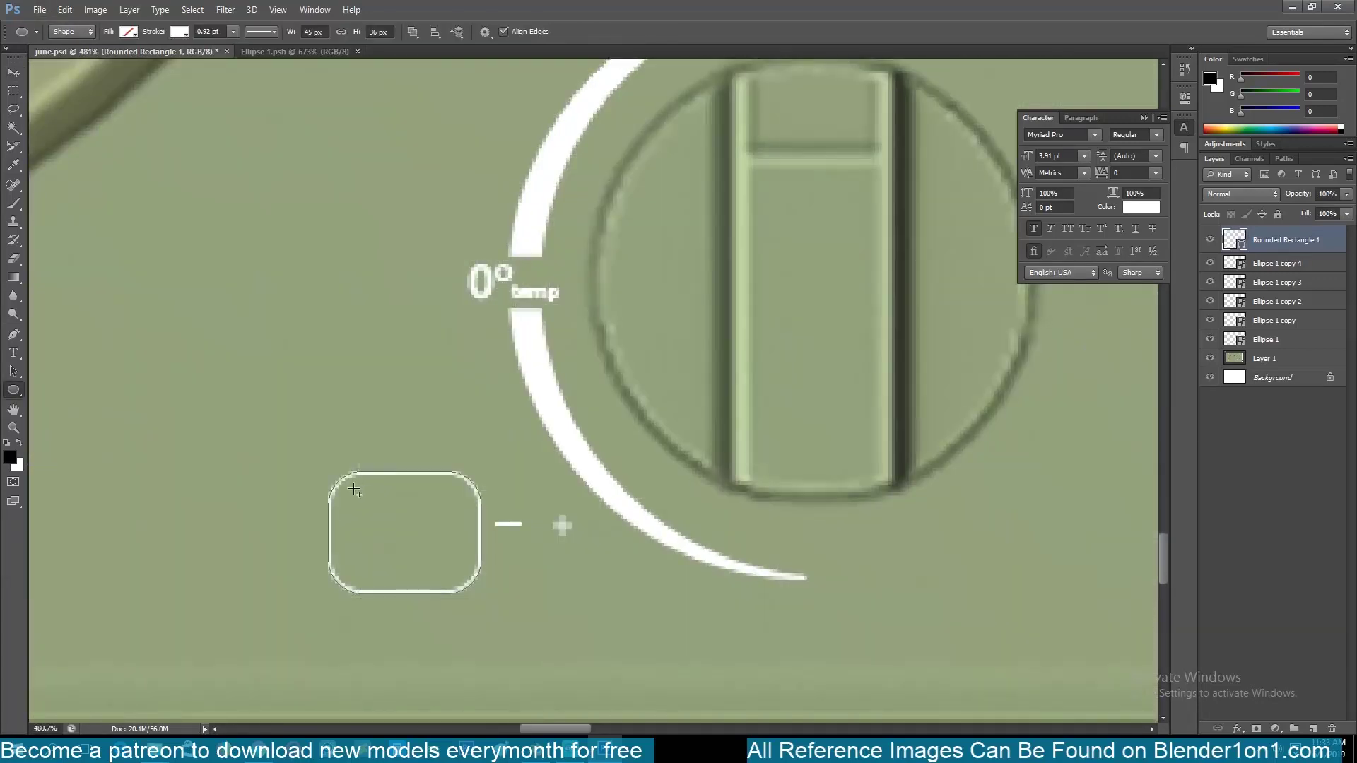
pyautogui.moveTo(349, 486); pyautogui.dragTo(383, 520)
pyautogui.click(129, 31)
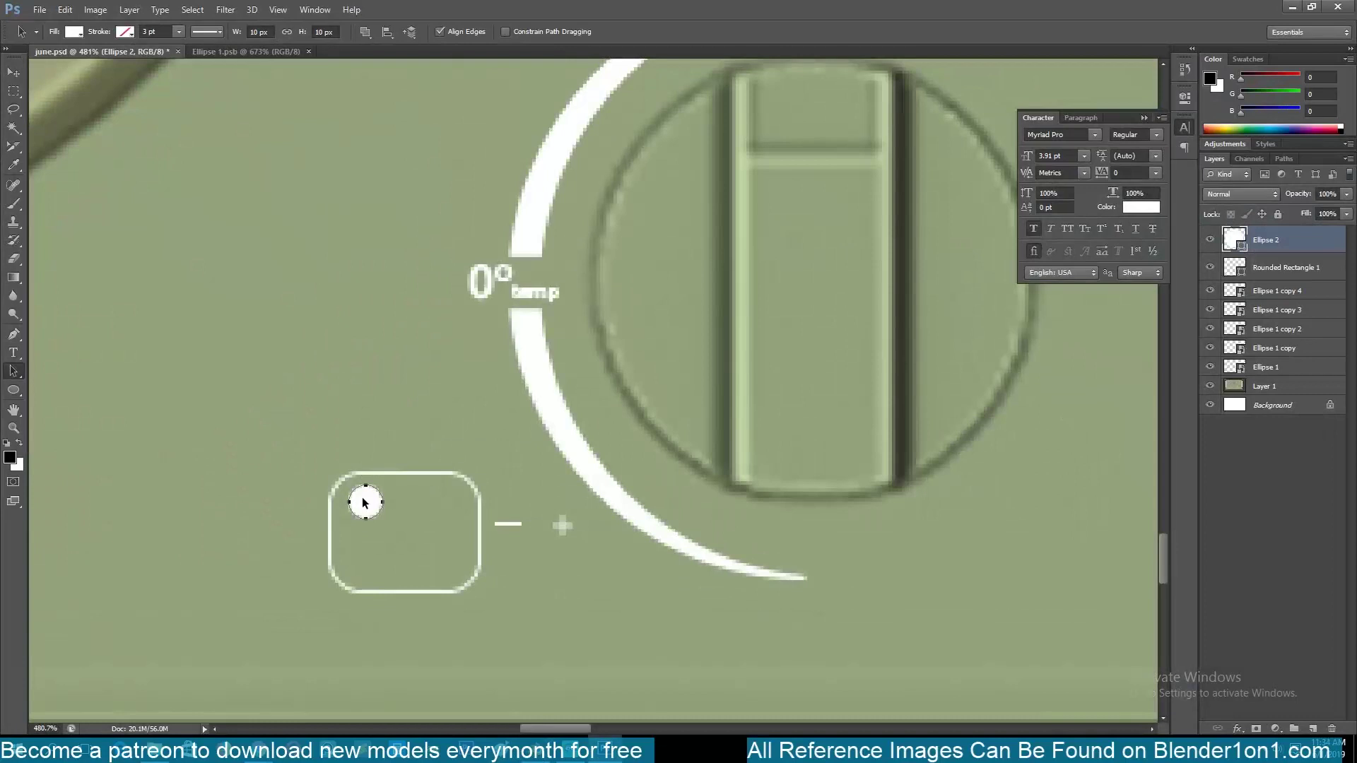
# Duplicate the small circle to the center and other corners of the rounded rectangle
pyautogui.keyDown('alt'); pyautogui.moveTo(366, 503); pyautogui.dragTo(401, 533); pyautogui.keyUp('alt')
pyautogui.click(73, 32)
pyautogui.click(31, 61)
pyautogui.click(58, 61)
pyautogui.click(370, 509)
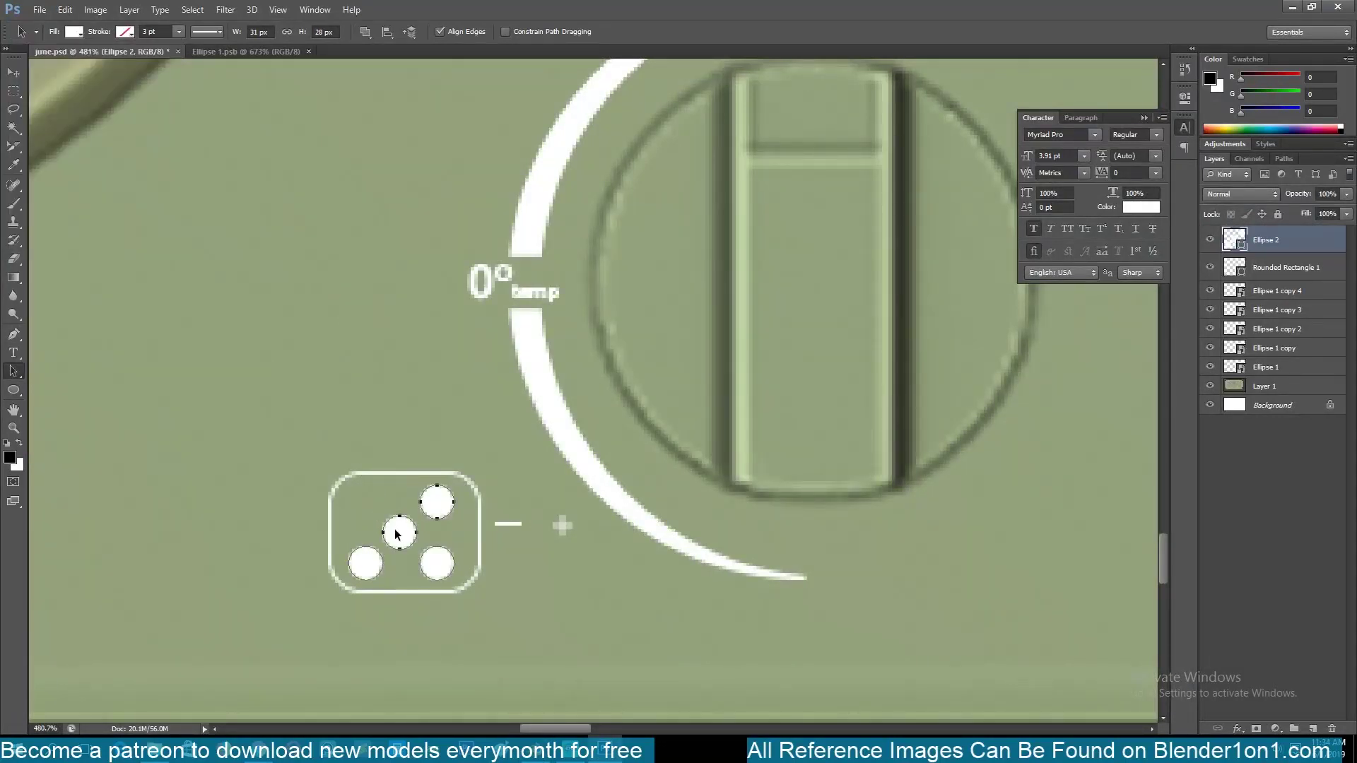
pyautogui.press('v')
pyautogui.click(1247, 487)
# Change the small burner circles to no fill with a thin white stroke
pyautogui.click(1258, 242)
pyautogui.press('a')
pyautogui.click(74, 31)
pyautogui.click(65, 59)
pyautogui.click(56, 100)
pyautogui.click(179, 32)
pyautogui.moveTo(180, 49); pyautogui.dragTo(176, 49)
pyautogui.press('v')
pyautogui.click(1246, 491)
# Add a copy of the outlined circle in the rounded rectangle's empty upper-left corner
pyautogui.keyDown('alt'); pyautogui.scroll(-5, 864, 424); pyautogui.keyUp('alt')
pyautogui.moveTo(864, 424); pyautogui.dragTo(589, 452)
pyautogui.keyDown('alt'); pyautogui.scroll(3, 392, 551); pyautogui.keyUp('alt')
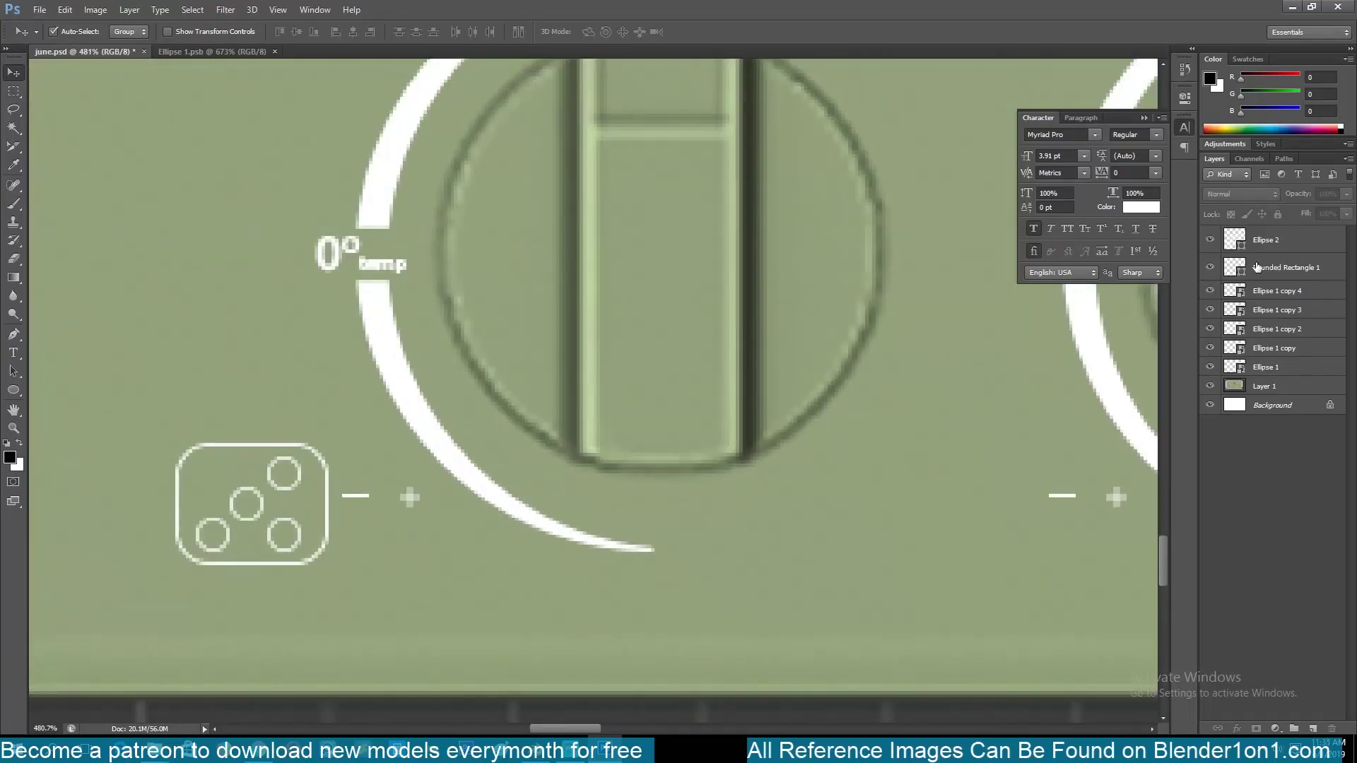
pyautogui.click(1265, 241)
pyautogui.press('a')
pyautogui.keyDown('alt'); pyautogui.moveTo(218, 471); pyautogui.dragTo(218, 471); pyautogui.keyUp('alt')
# Duplicate the five-circle burner pattern beside the minus signs of the other four knobs
pyautogui.keyDown('shift'); pyautogui.click(1260, 292); pyautogui.keyUp('shift')
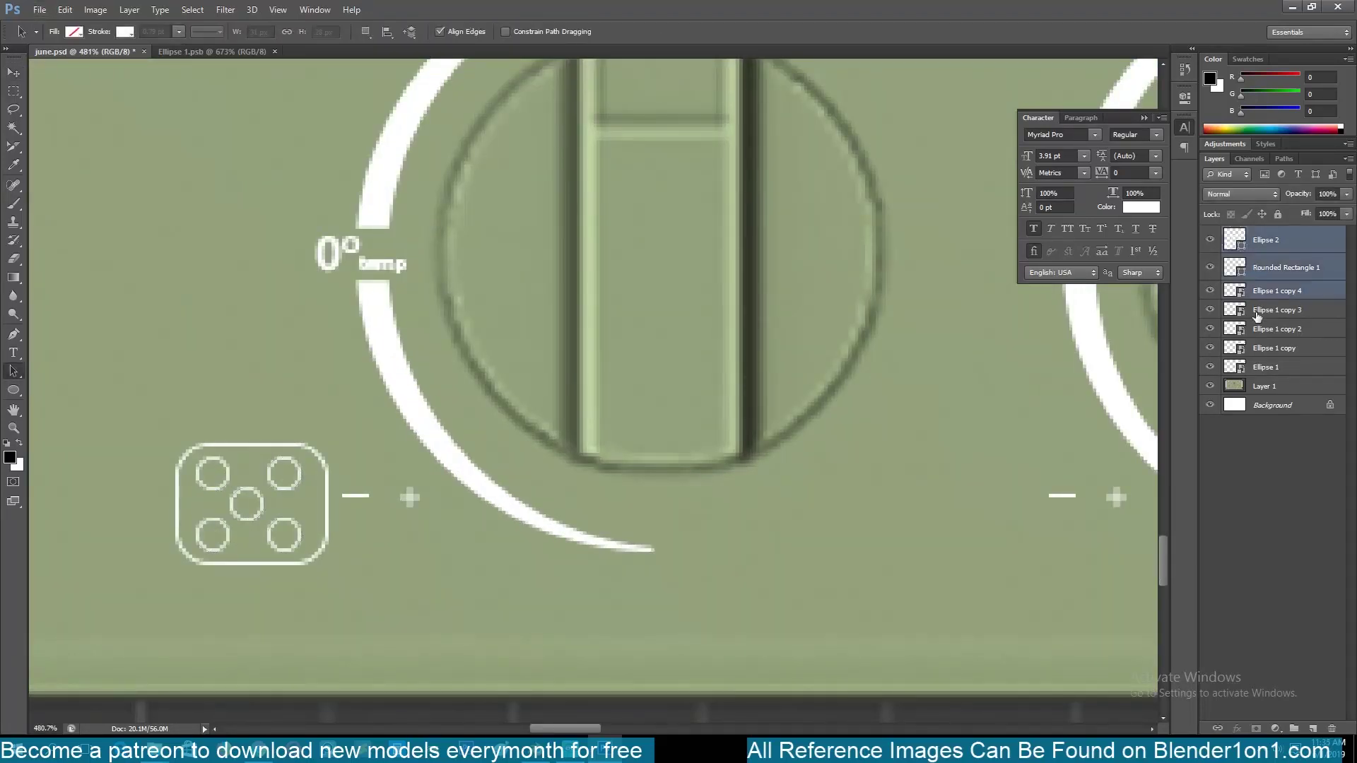
pyautogui.keyDown('shift'); pyautogui.click(1263, 271); pyautogui.keyUp('shift')
pyautogui.keyDown('alt'); pyautogui.scroll(-7, 639, 470); pyautogui.keyUp('alt')
pyautogui.click(1236, 267)
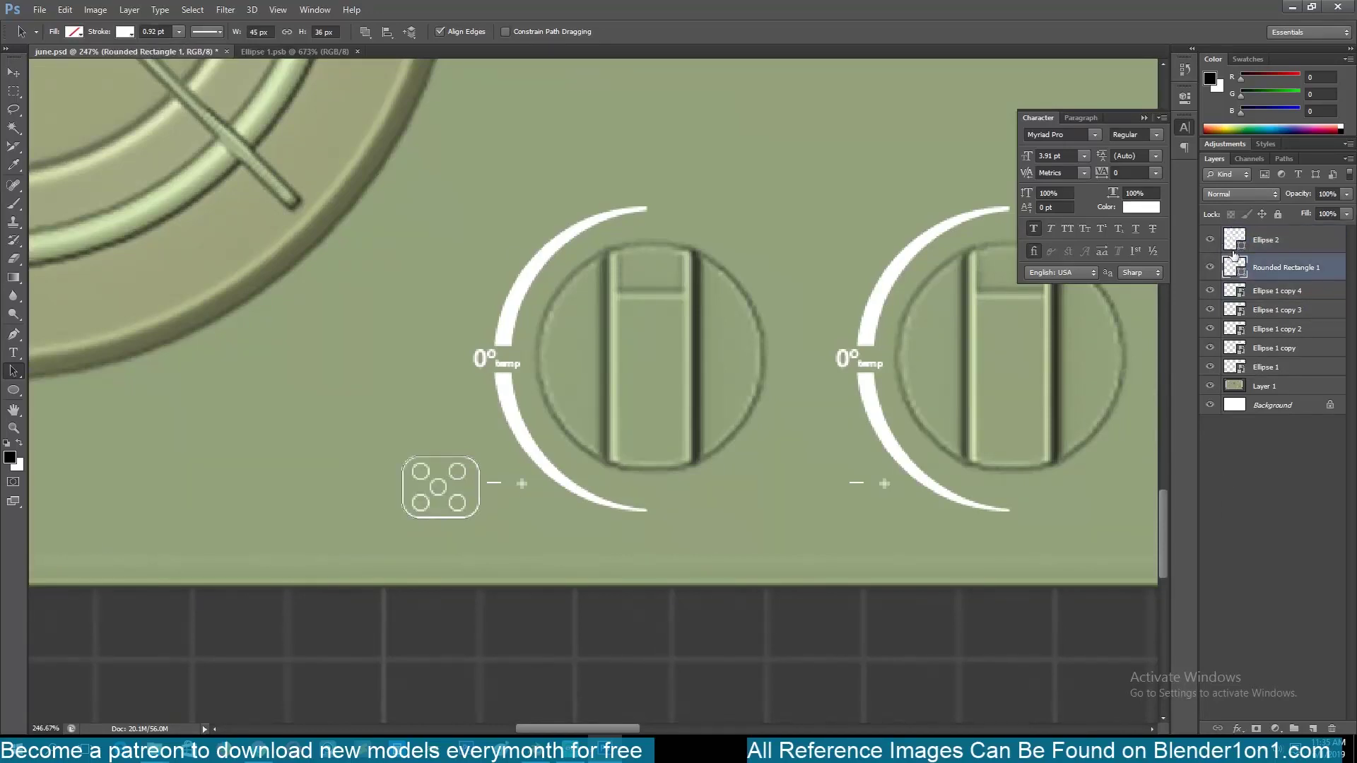
pyautogui.click(1234, 245)
pyautogui.keyDown('alt'); pyautogui.keyDown('shift'); pyautogui.moveTo(450, 499); pyautogui.dragTo(820, 501); pyautogui.keyUp('shift'); pyautogui.keyUp('alt')
pyautogui.moveTo(963, 407); pyautogui.dragTo(644, 422)
pyautogui.keyDown('alt'); pyautogui.keyDown('shift'); pyautogui.moveTo(504, 510); pyautogui.dragTo(857, 511); pyautogui.keyUp('shift'); pyautogui.keyUp('alt')
pyautogui.keyDown('alt'); pyautogui.scroll(-8, 500, 498); pyautogui.keyUp('alt')
pyautogui.moveTo(480, 482); pyautogui.dragTo(675, 526)
pyautogui.keyDown('alt'); pyautogui.keyDown('shift'); pyautogui.moveTo(655, 512); pyautogui.dragTo(992, 511); pyautogui.keyUp('shift'); pyautogui.keyUp('alt')
pyautogui.click(1220, 498)
# Duplicate the rounded rectangle outline around the circle patterns of the other four knobs
pyautogui.click(1273, 267)
pyautogui.keyDown('alt'); pyautogui.keyDown('shift'); pyautogui.moveTo(339, 515); pyautogui.dragTo(509, 516); pyautogui.keyUp('shift'); pyautogui.keyUp('alt')
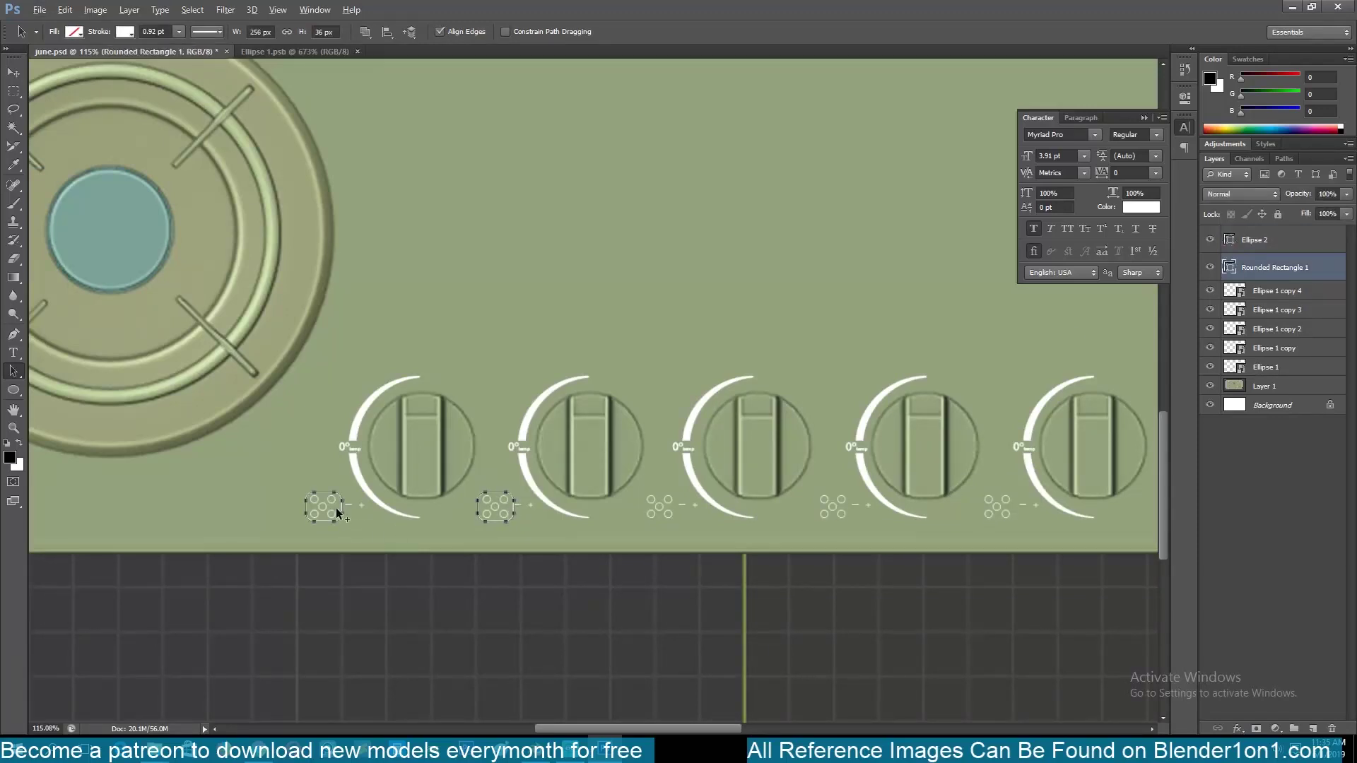
pyautogui.press('Left')
pyautogui.press('Left')
pyautogui.press('Left')
pyautogui.click(711, 535)
pyautogui.keyDown('alt'); pyautogui.keyDown('shift'); pyautogui.moveTo(845, 512); pyautogui.dragTo(1008, 512); pyautogui.keyUp('shift'); pyautogui.keyUp('alt')
pyautogui.click(1096, 525)
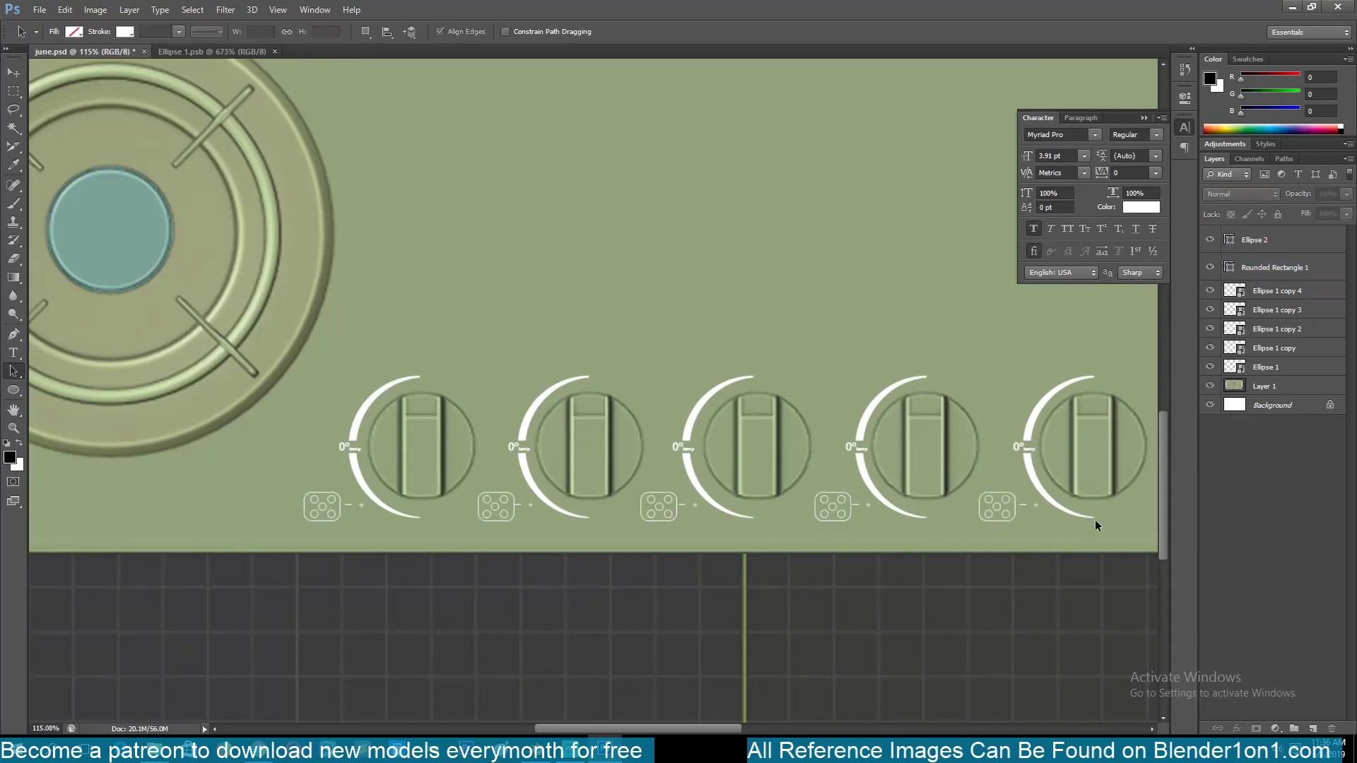
# Duplicate the small-circles layer and give its circle a solid white fill with no stroke
pyautogui.click(337, 493)
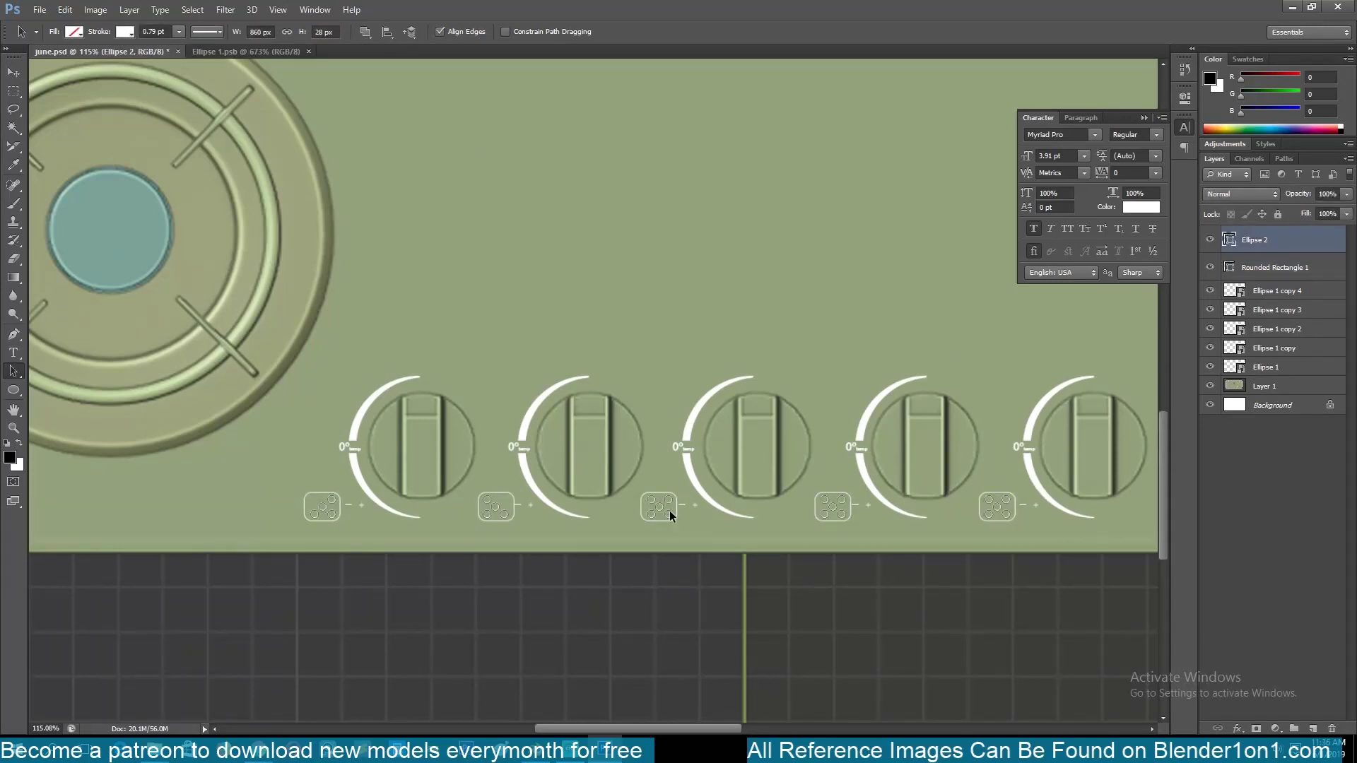
pyautogui.moveTo(963, 470); pyautogui.dragTo(837, 473)
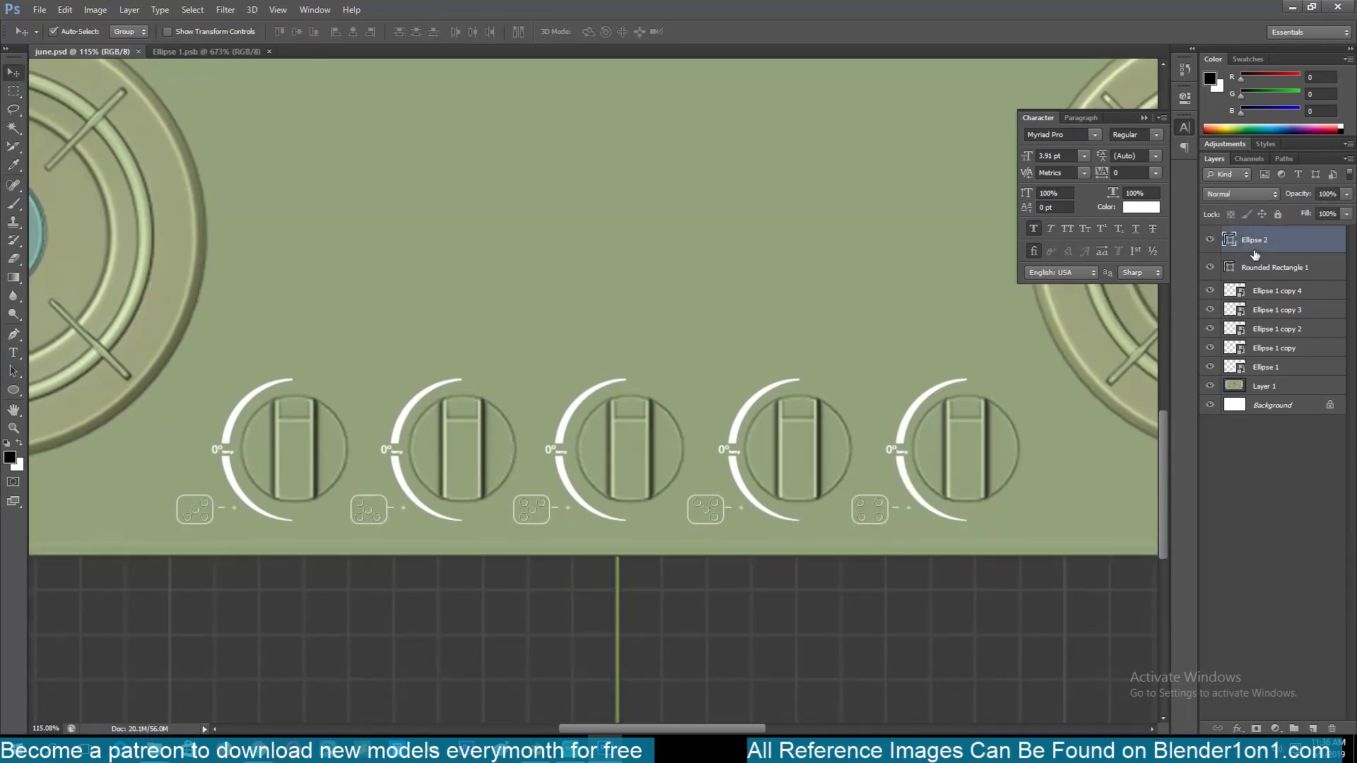
pyautogui.hotkey('ctrl', 'j')
pyautogui.keyDown('alt'); pyautogui.scroll(1, 198, 507); pyautogui.keyUp('alt')
pyautogui.click(939, 516)
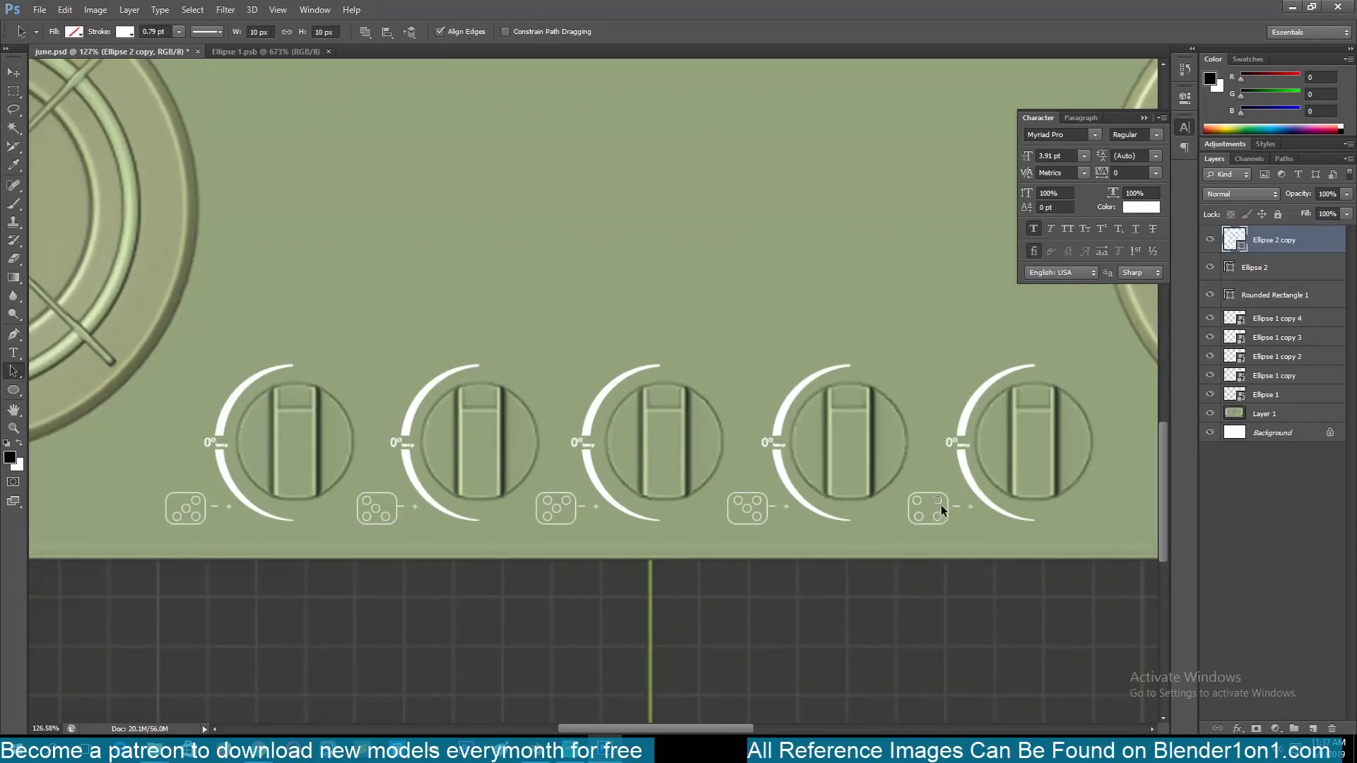
pyautogui.click(126, 32)
pyautogui.click(66, 60)
pyautogui.click(74, 31)
pyautogui.click(65, 61)
# Place copies of the filled white dot on a different burner position in each of the knob icons
pyautogui.moveTo(924, 515); pyautogui.dragTo(736, 524)
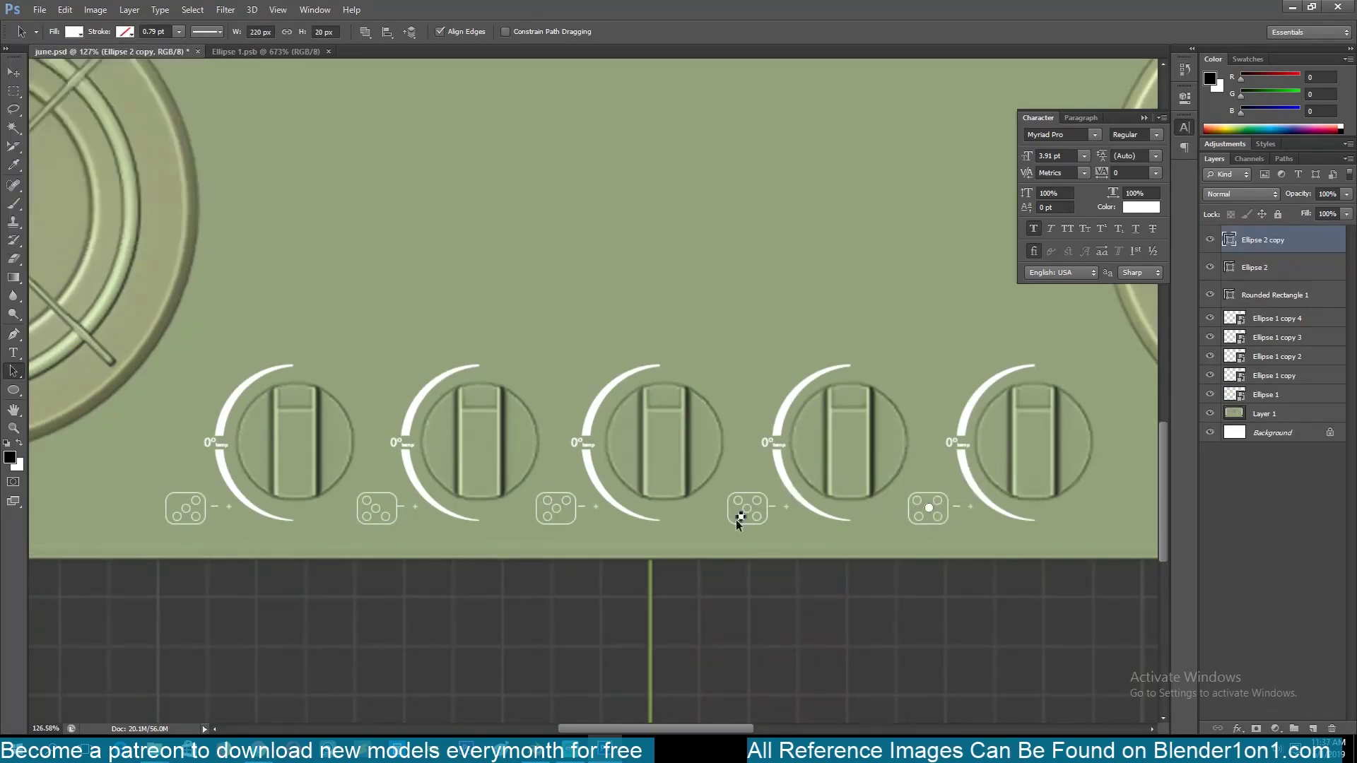
pyautogui.keyDown('alt'); pyautogui.moveTo(571, 520); pyautogui.dragTo(178, 501); pyautogui.keyUp('alt')
pyautogui.press('v')
pyautogui.click(433, 613)
# Switch to Blender to look at the whole cooktop in top view, and return to Photoshop
pyautogui.hotkey('alt', 'Tab')
pyautogui.scroll(-5, 602, 540)
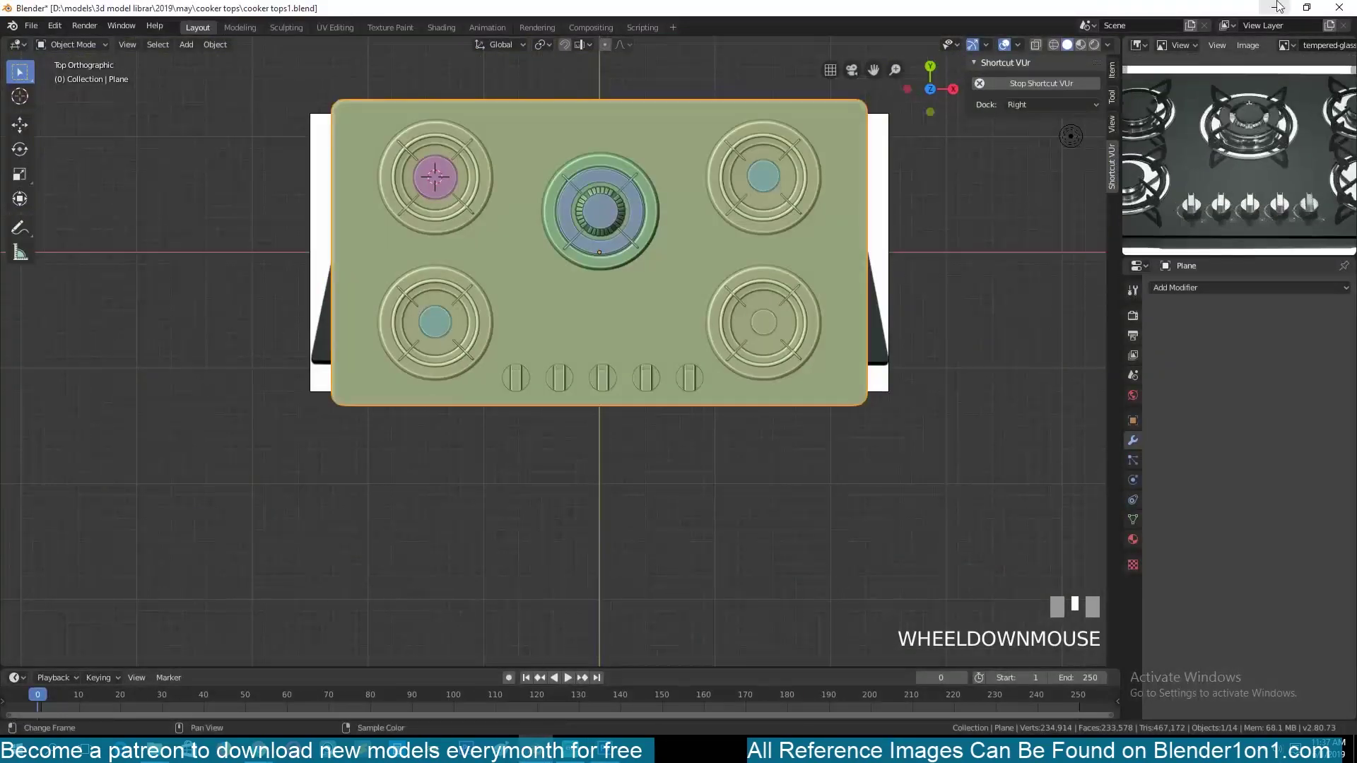
pyautogui.hotkey('alt', 'Tab')
pyautogui.click(1248, 514)
pyautogui.keyDown('alt'); pyautogui.scroll(-5, 947, 466); pyautogui.keyUp('alt')
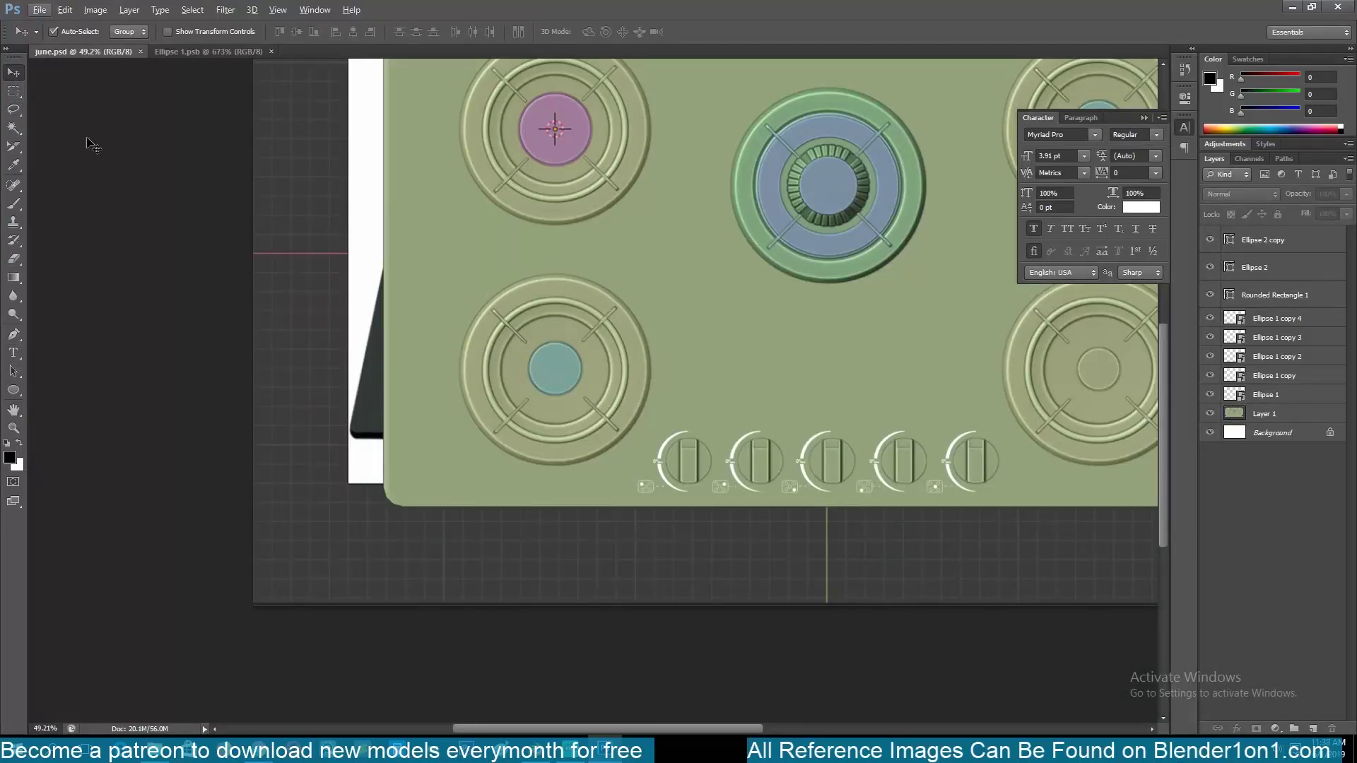
# Try to enlarge the contents of the Ellipse 1 smart object through Image Size
pyautogui.click(1278, 319)
pyautogui.keyDown('shift'); pyautogui.click(1273, 395); pyautogui.keyUp('shift')
pyautogui.keyDown('alt'); pyautogui.scroll(-4, 940, 438); pyautogui.keyUp('alt')
pyautogui.doubleClick(1234, 395)
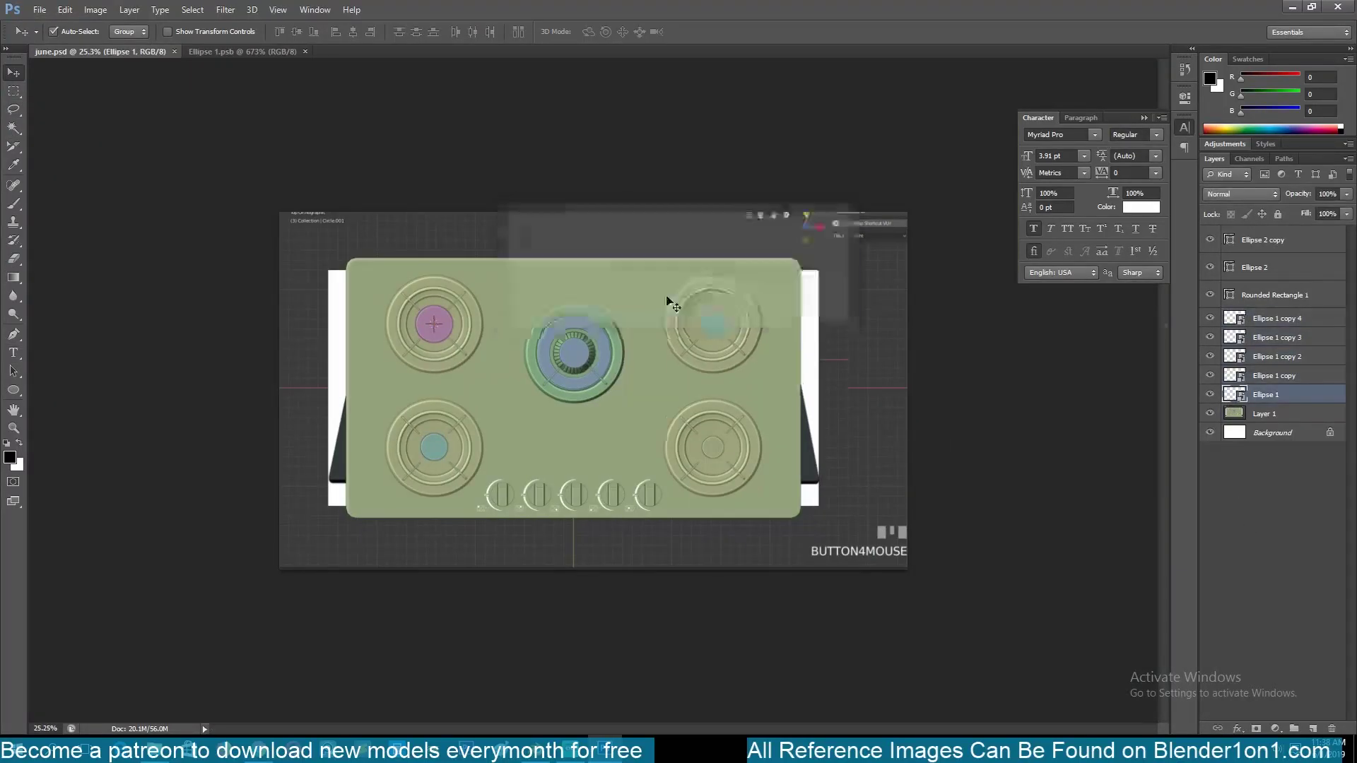
pyautogui.click(671, 296)
pyautogui.moveTo(232, 54); pyautogui.dragTo(301, 81)
pyautogui.rightClick(305, 81)
pyautogui.click(340, 103)
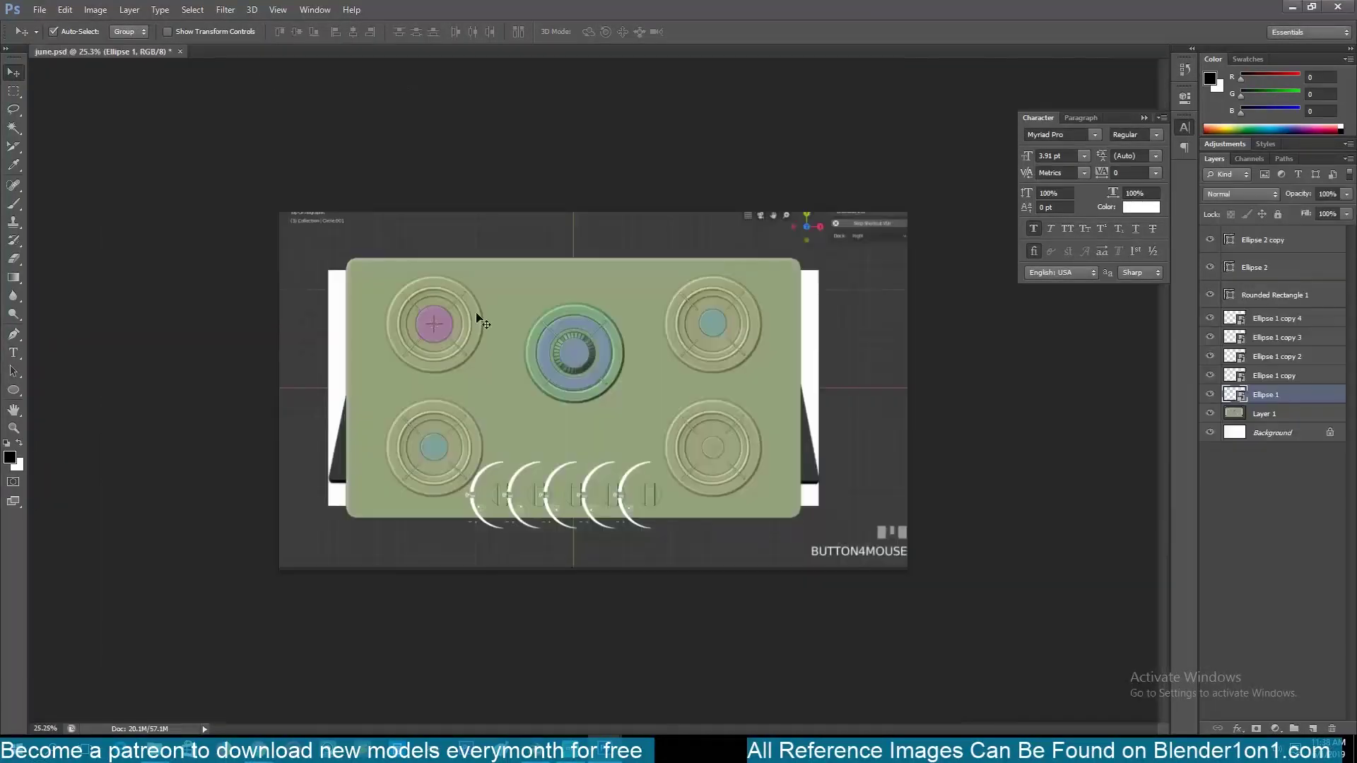
# Scale up all the arc and burner icon layers together and reposition them over the cooktop
pyautogui.keyDown('alt'); pyautogui.scroll(3, 630, 475); pyautogui.keyUp('alt')
pyautogui.keyDown('shift'); pyautogui.click(1280, 243); pyautogui.keyUp('shift')
pyautogui.keyDown('alt'); pyautogui.scroll(-4, 718, 466); pyautogui.keyUp('alt')
pyautogui.hotkey('ctrl', 't')
pyautogui.keyDown('alt'); pyautogui.keyDown('shift'); pyautogui.moveTo(668, 488); pyautogui.dragTo(882, 447); pyautogui.keyUp('shift'); pyautogui.keyUp('alt')
pyautogui.moveTo(813, 489); pyautogui.dragTo(838, 437)
pyautogui.press('Return')
# Resize the arc smart object's contents to 500 pixels wide and scale the five arc layers down to about 37%
pyautogui.keyDown('alt'); pyautogui.scroll(6, 839, 438); pyautogui.keyUp('alt')
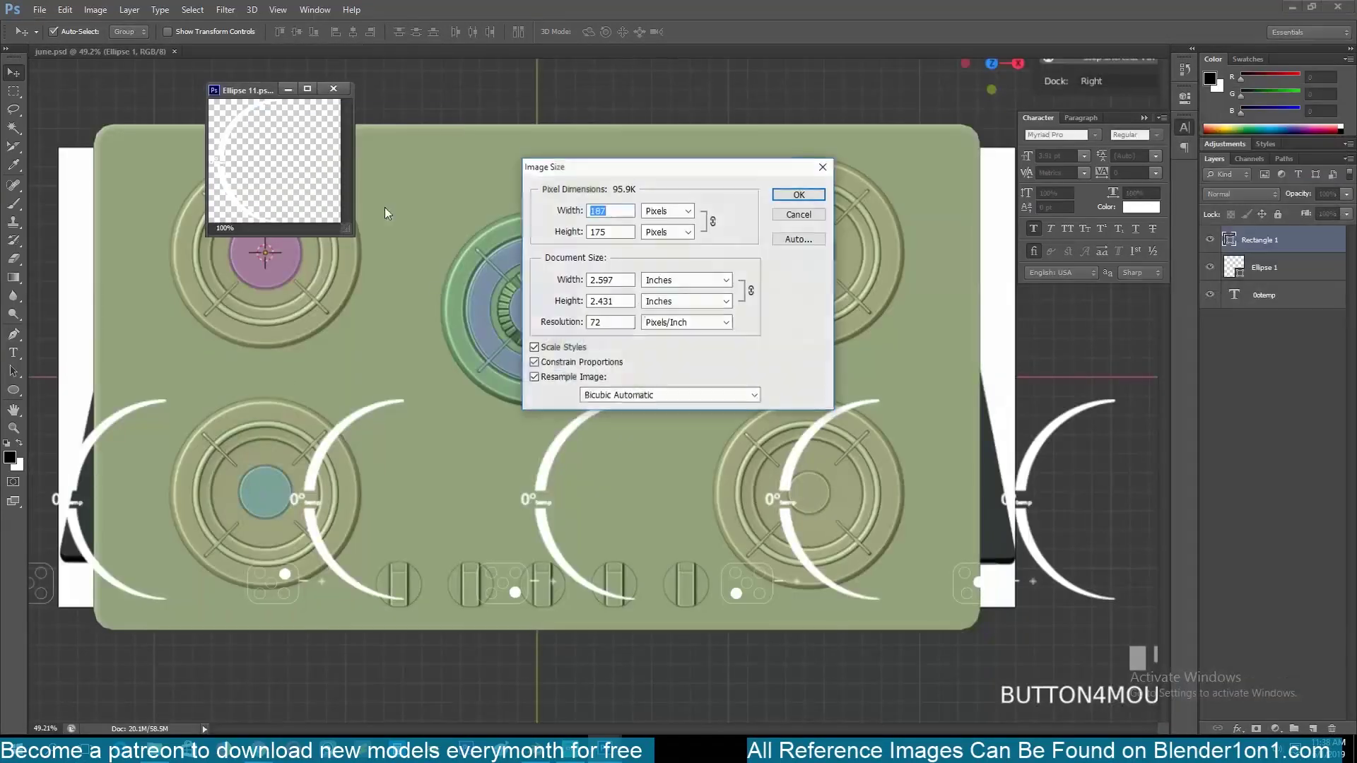
pyautogui.write('500')
pyautogui.click(799, 195)
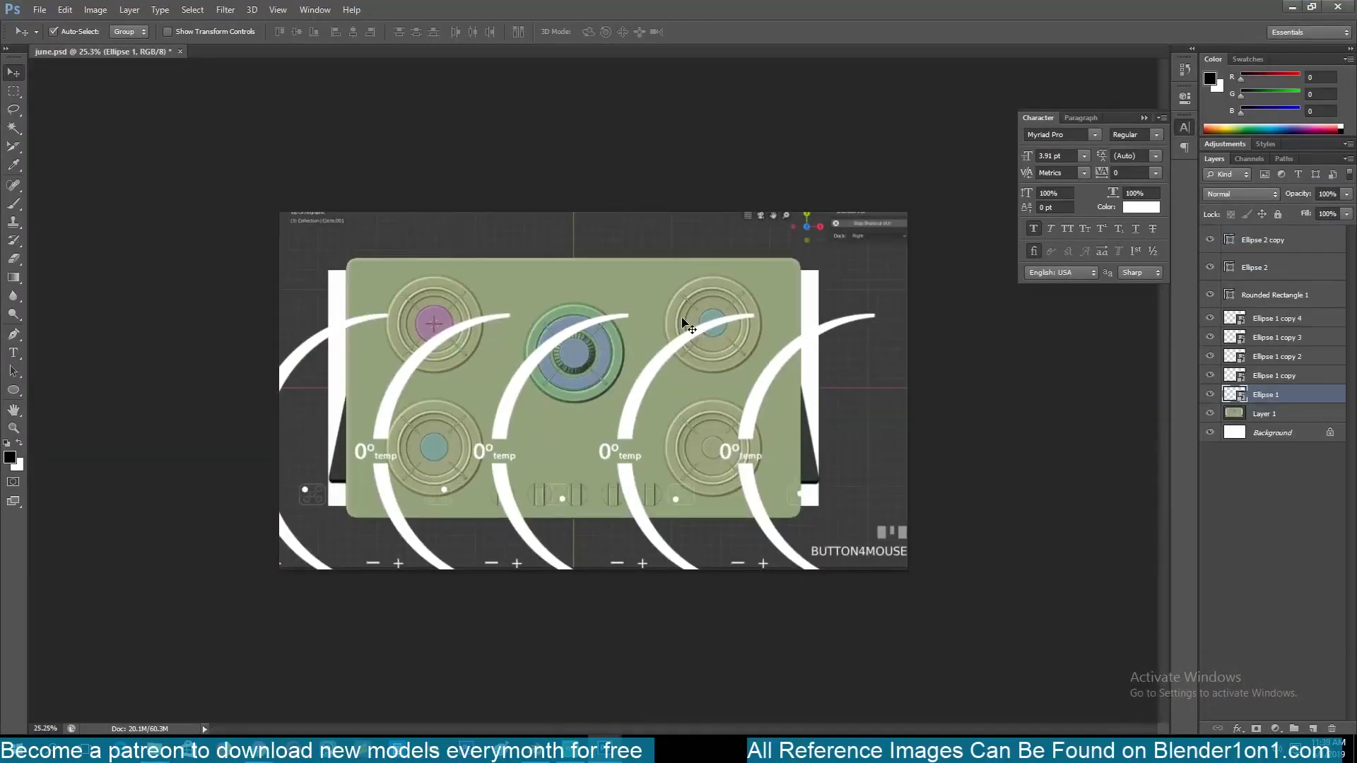
pyautogui.keyDown('shift'); pyautogui.click(1277, 319); pyautogui.keyUp('shift')
pyautogui.hotkey('ctrl', 't')
pyautogui.keyDown('alt'); pyautogui.keyDown('shift'); pyautogui.moveTo(875, 314); pyautogui.dragTo(698, 449); pyautogui.keyUp('shift'); pyautogui.keyUp('alt')
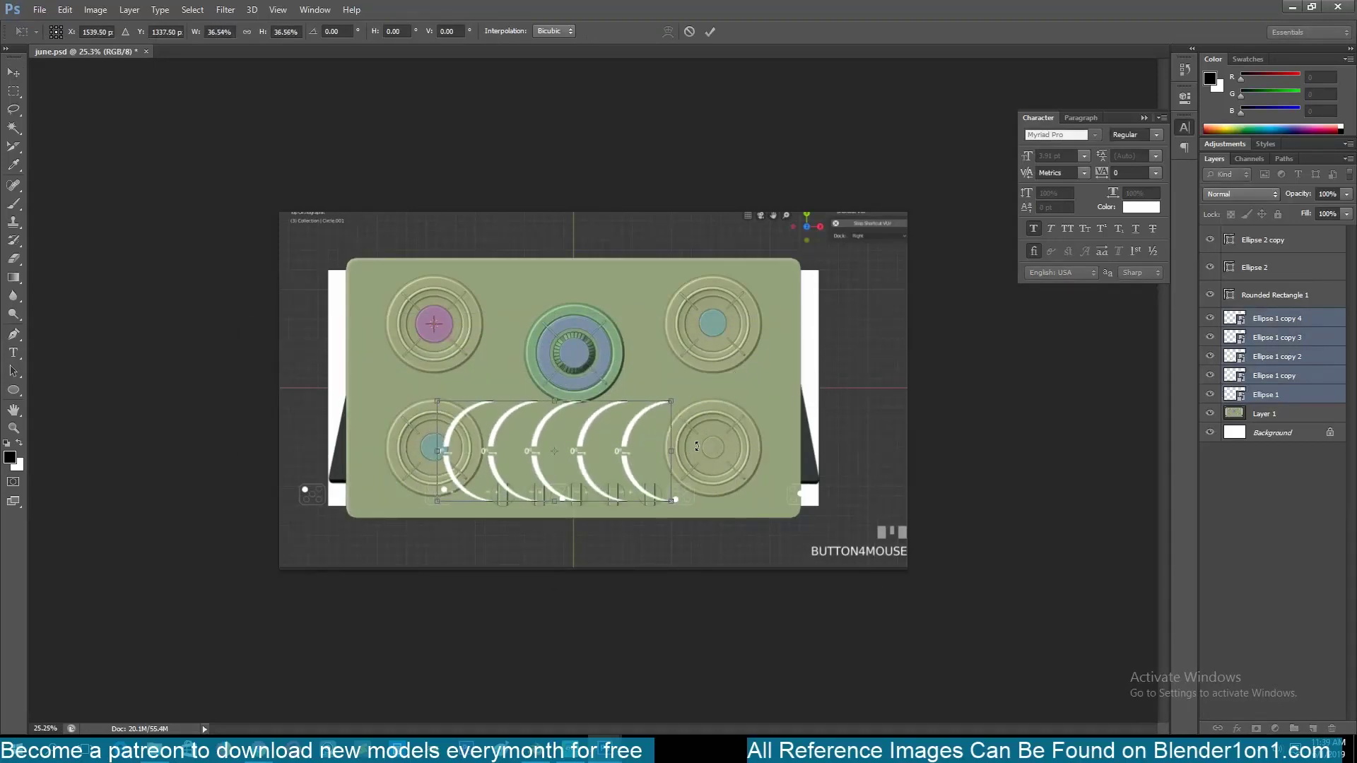
pyautogui.press('Return')
# Enlarge the cooktop screenshot on Layer 1 to about 262% and position its knob row within the canvas
pyautogui.click(717, 428)
pyautogui.hotkey('ctrl', 't')
pyautogui.keyDown('alt'); pyautogui.scroll(-4, 716, 428); pyautogui.keyUp('alt')
pyautogui.keyDown('alt'); pyautogui.keyDown('shift'); pyautogui.moveTo(364, 242); pyautogui.dragTo(23, 141); pyautogui.keyUp('shift'); pyautogui.keyUp('alt')
pyautogui.moveTo(73, 272); pyautogui.dragTo(271, 223)
pyautogui.keyDown('alt'); pyautogui.keyDown('shift'); pyautogui.moveTo(222, 91); pyautogui.dragTo(6, 28); pyautogui.keyUp('shift'); pyautogui.keyUp('alt')
pyautogui.keyDown('alt'); pyautogui.scroll(-3, 520, 364); pyautogui.keyUp('alt')
pyautogui.moveTo(520, 364); pyautogui.dragTo(645, 348)
pyautogui.keyDown('alt'); pyautogui.keyDown('shift'); pyautogui.moveTo(273, 93); pyautogui.dragTo(83, 45); pyautogui.keyUp('shift'); pyautogui.keyUp('alt')
pyautogui.hotkey('ctrl', 'z')
pyautogui.moveTo(517, 340); pyautogui.dragTo(596, 309)
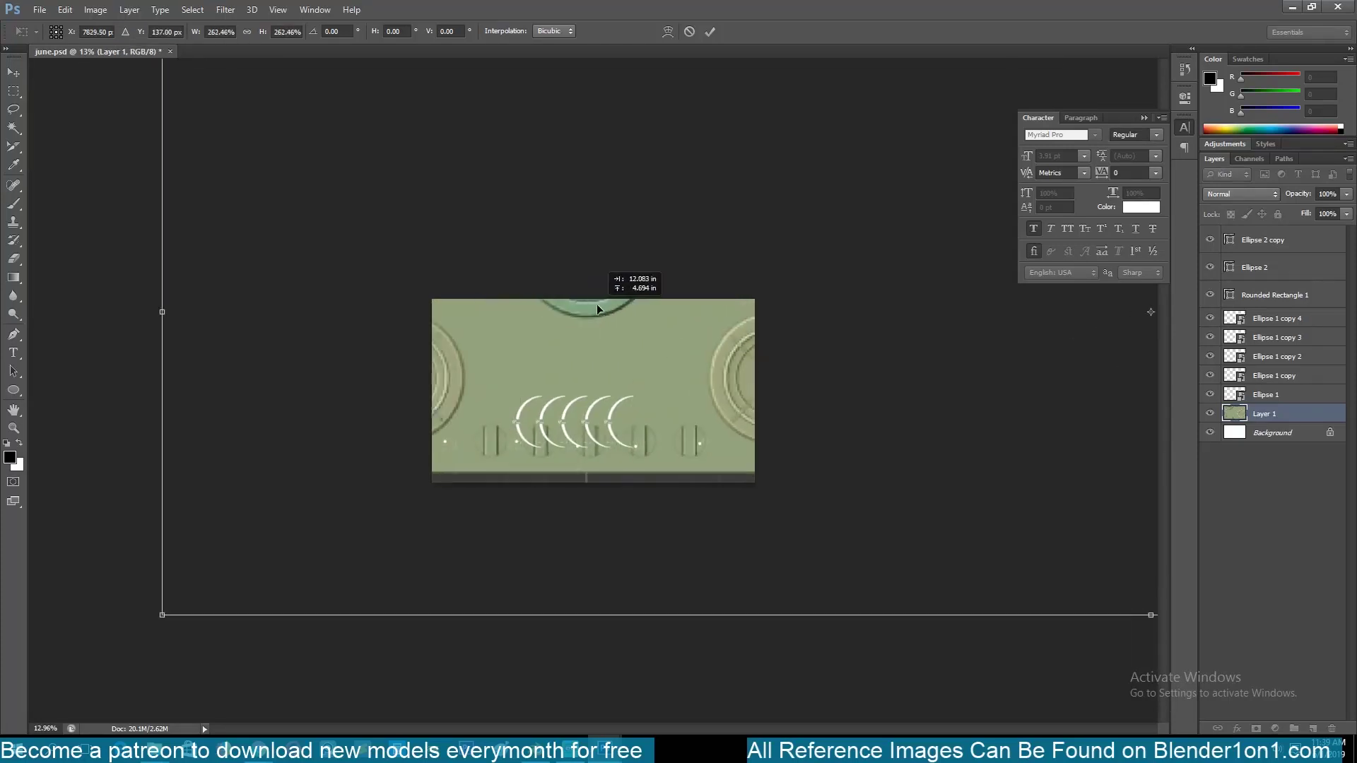
pyautogui.press('Return')
# Move the five arc layers to the first knob and scale them down to fit around it
pyautogui.keyDown('alt'); pyautogui.scroll(3, 608, 494); pyautogui.keyUp('alt')
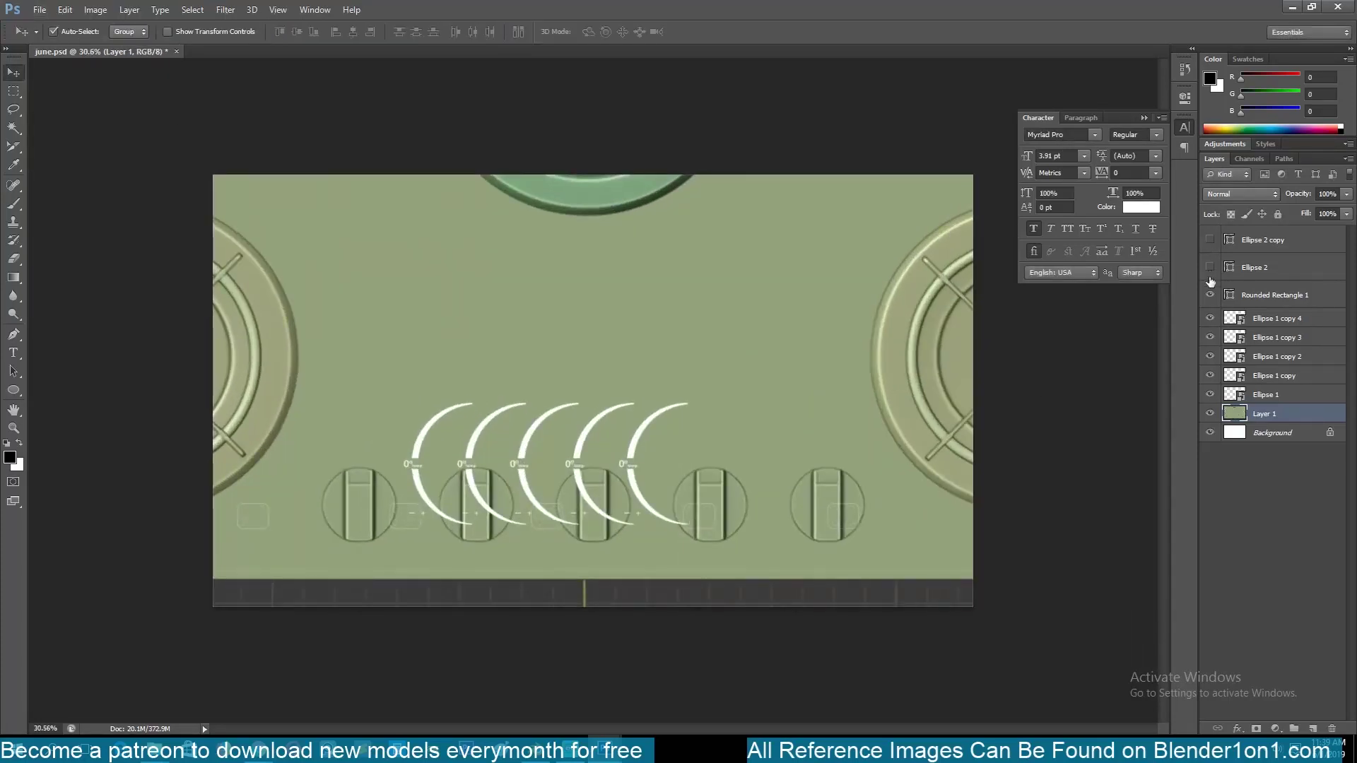
pyautogui.click(1255, 321)
pyautogui.keyDown('shift'); pyautogui.click(1261, 401); pyautogui.keyUp('shift')
pyautogui.moveTo(465, 451); pyautogui.dragTo(353, 493)
pyautogui.hotkey('ctrl', 't')
pyautogui.keyDown('alt'); pyautogui.keyDown('shift'); pyautogui.moveTo(576, 446); pyautogui.dragTo(555, 461); pyautogui.keyUp('shift'); pyautogui.keyUp('alt')
# Place one arc around the fifth knob and distribute the five arcs evenly by their left edges
pyautogui.moveTo(435, 488); pyautogui.dragTo(781, 494)
pyautogui.press('Return')
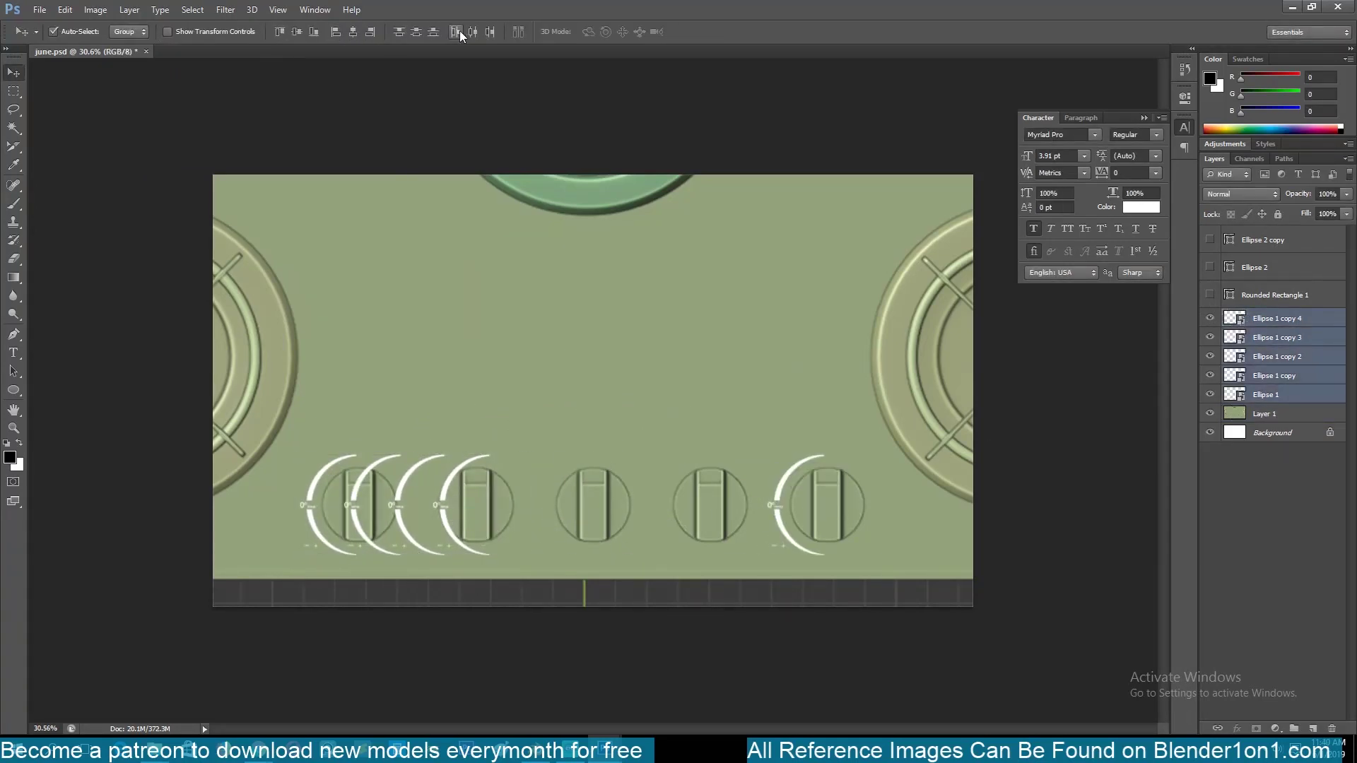
pyautogui.click(456, 32)
# Scale down the three burner icon layers together and lower them to the level of the minus and plus signs
pyautogui.click(1262, 241)
pyautogui.keyDown('shift'); pyautogui.click(1272, 295); pyautogui.keyUp('shift')
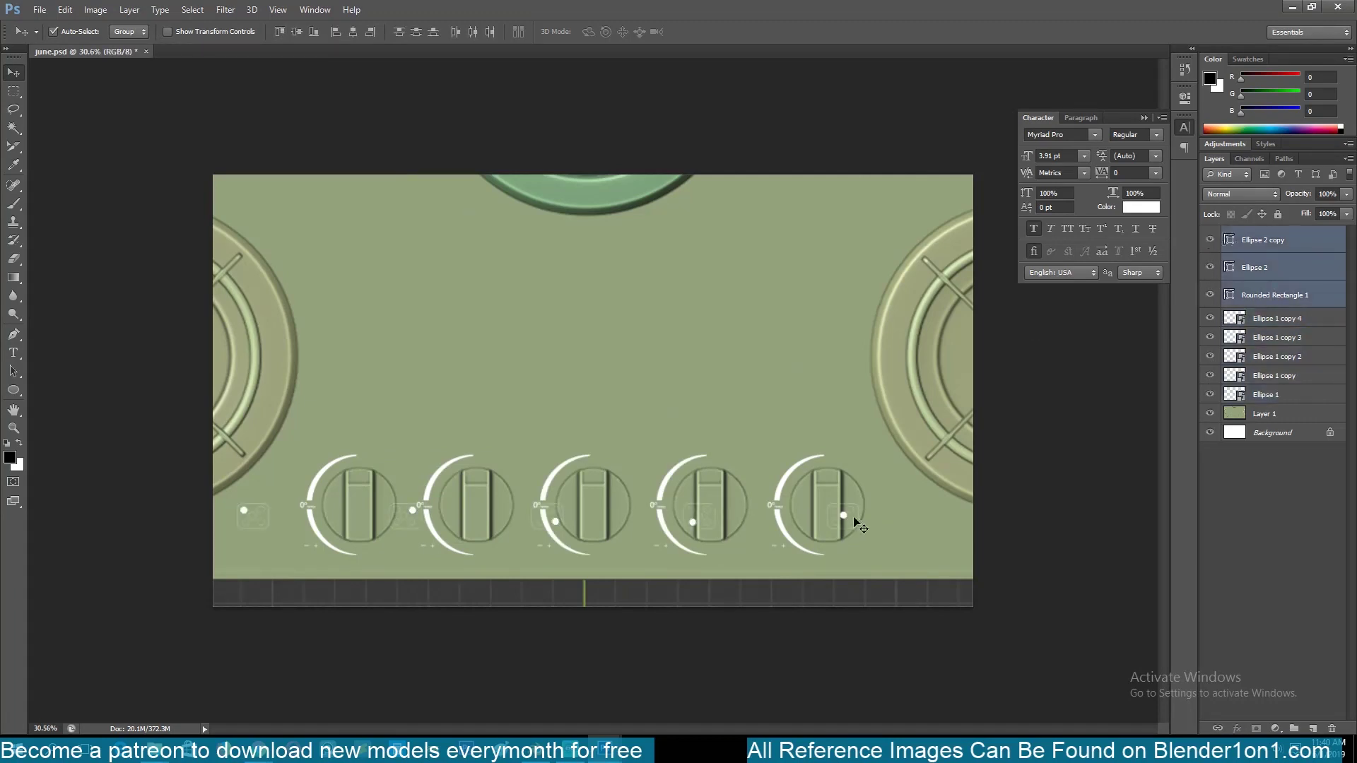
pyautogui.hotkey('ctrl', 't')
pyautogui.keyDown('alt'); pyautogui.keyDown('shift'); pyautogui.moveTo(864, 530); pyautogui.dragTo(764, 560); pyautogui.keyUp('shift'); pyautogui.keyUp('alt')
pyautogui.hotkey('shift', 'Down')
pyautogui.hotkey('shift', 'Down')
pyautogui.hotkey('shift', 'Down')
pyautogui.hotkey('shift', 'Up')
pyautogui.press('Return')
pyautogui.click(700, 552)
# Move the last rounded rectangle beside the fifth knob's minus sign and distribute the rectangles with Distribute Widths
pyautogui.press('a')
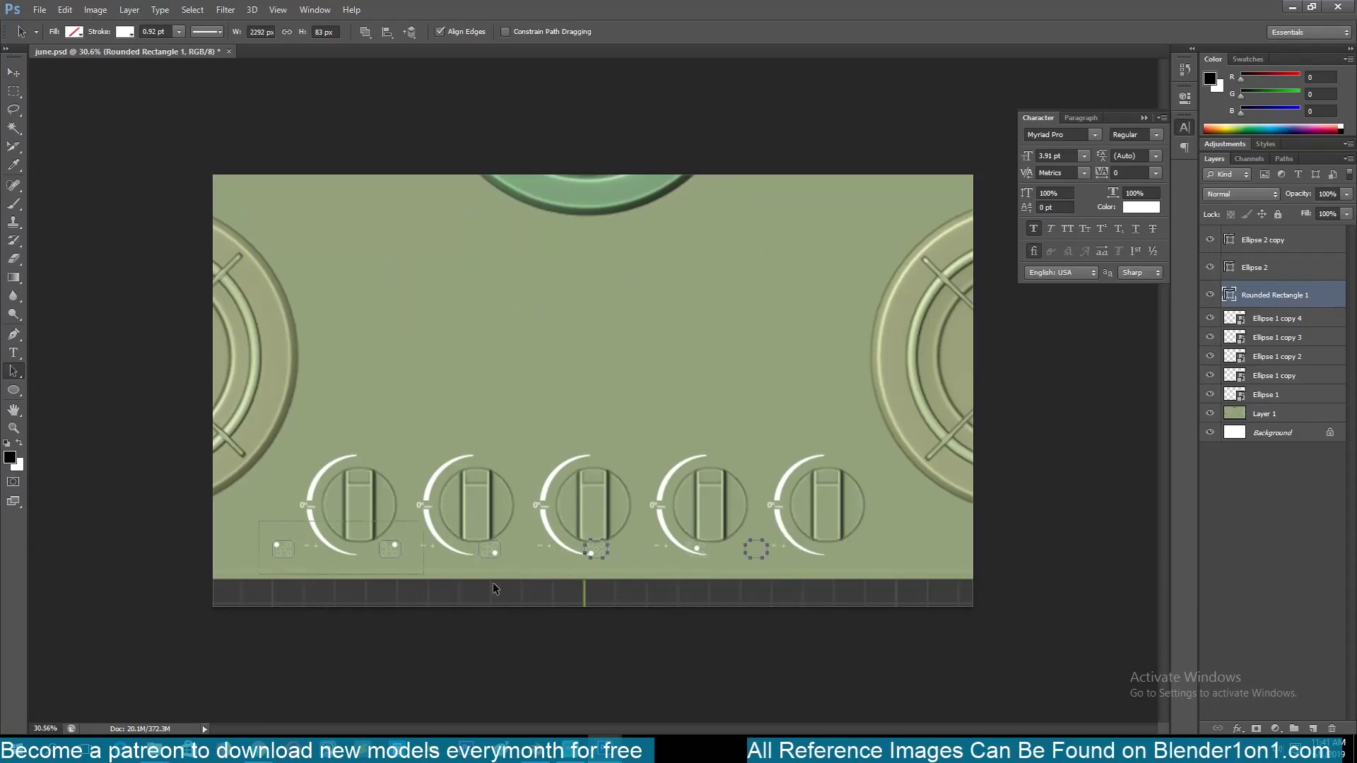
pyautogui.click(384, 34)
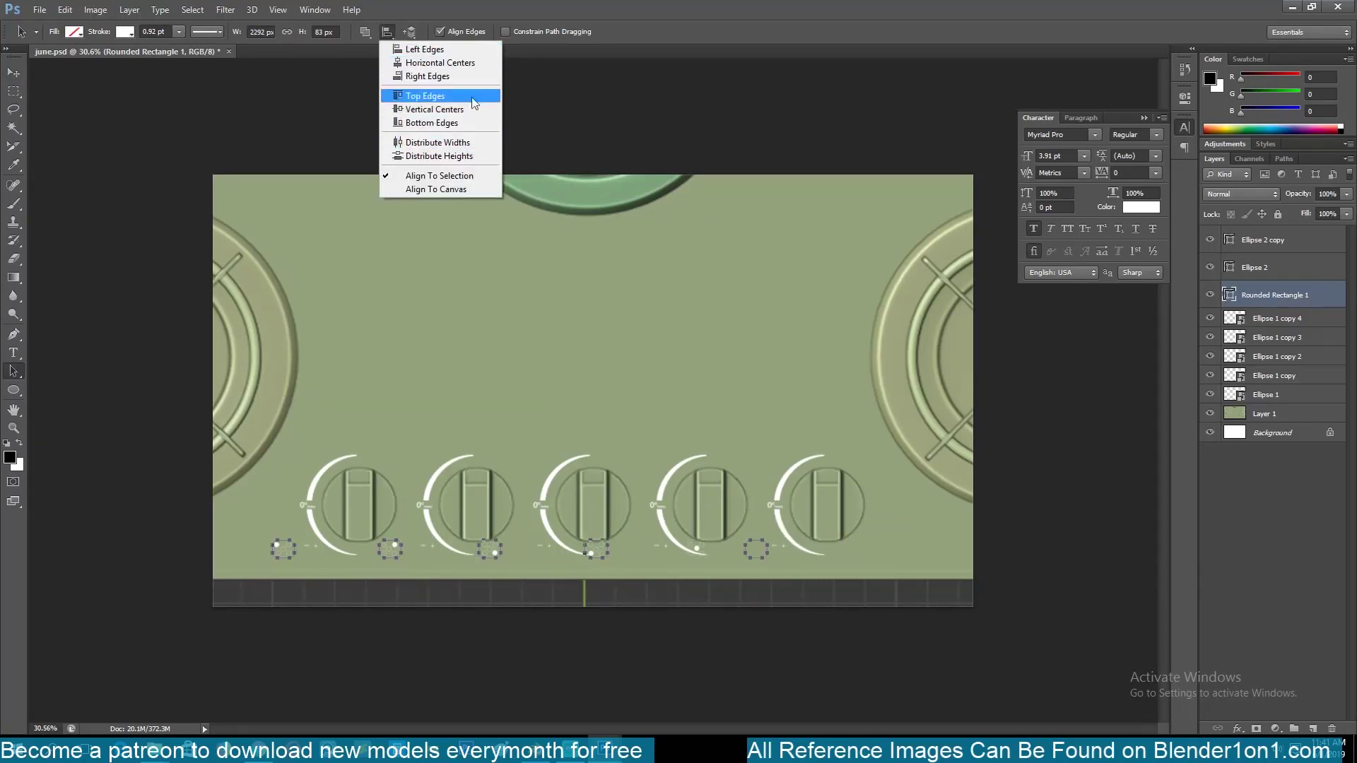
pyautogui.click(471, 143)
# Realign the groups of small circles and the filled dots inside their evenly spaced rounded rectangles
pyautogui.click(18, 79)
pyautogui.click(387, 549)
pyautogui.keyDown('alt'); pyautogui.scroll(4, 387, 549); pyautogui.keyUp('alt')
pyautogui.press('a')
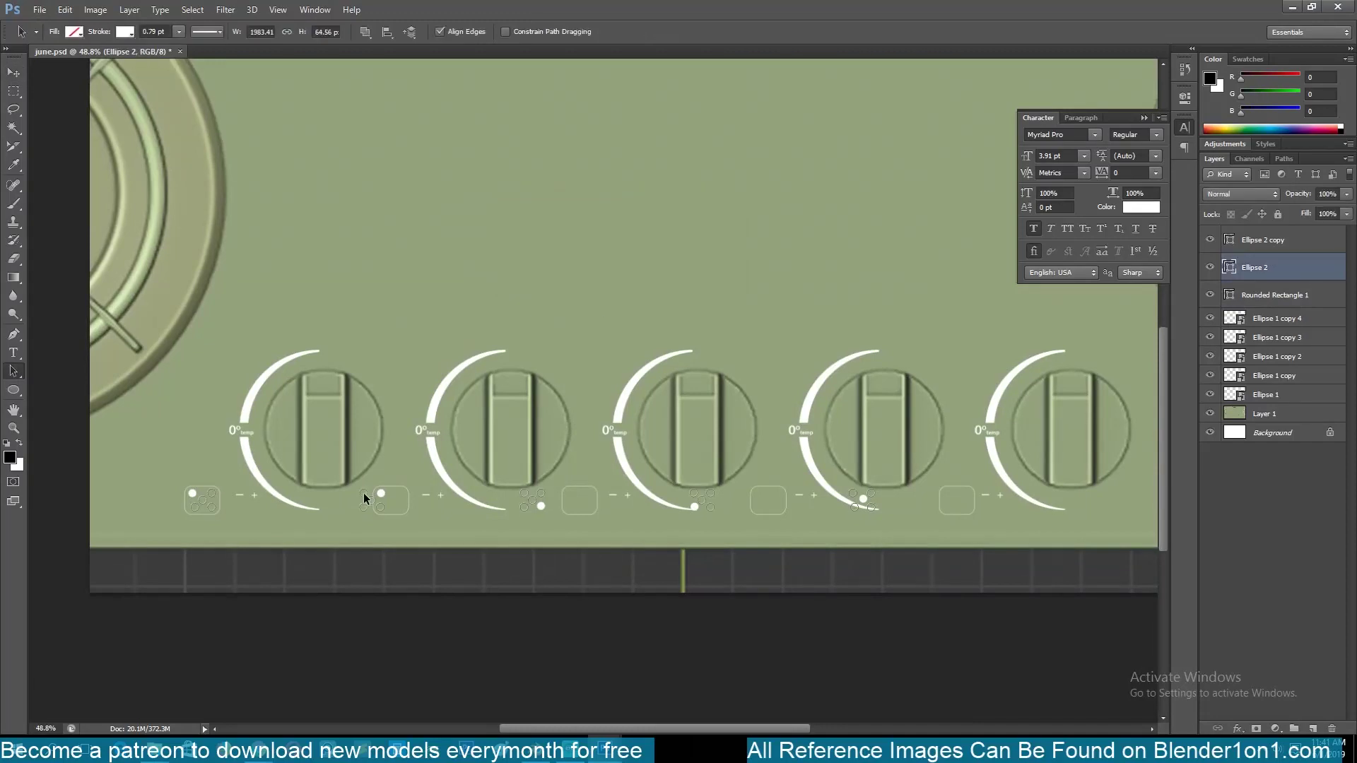
pyautogui.moveTo(521, 497); pyautogui.dragTo(584, 537)
pyautogui.moveTo(698, 499); pyautogui.dragTo(769, 502)
pyautogui.hotkey('shift', 'Right')
pyautogui.hotkey('shift', 'Right')
pyautogui.hotkey('shift', 'Right')
pyautogui.hotkey('shift', 'Right')
pyautogui.hotkey('shift', 'Right')
pyautogui.hotkey('shift', 'Right')
pyautogui.hotkey('shift', 'Right')
pyautogui.hotkey('shift', 'Right')
pyautogui.hotkey('shift', 'Right')
pyautogui.hotkey('shift', 'Right')
pyautogui.hotkey('shift', 'Right')
pyautogui.hotkey('shift', 'Right')
pyautogui.hotkey('shift', 'Right')
pyautogui.press('v')
pyautogui.click(1263, 240)
pyautogui.press('a')
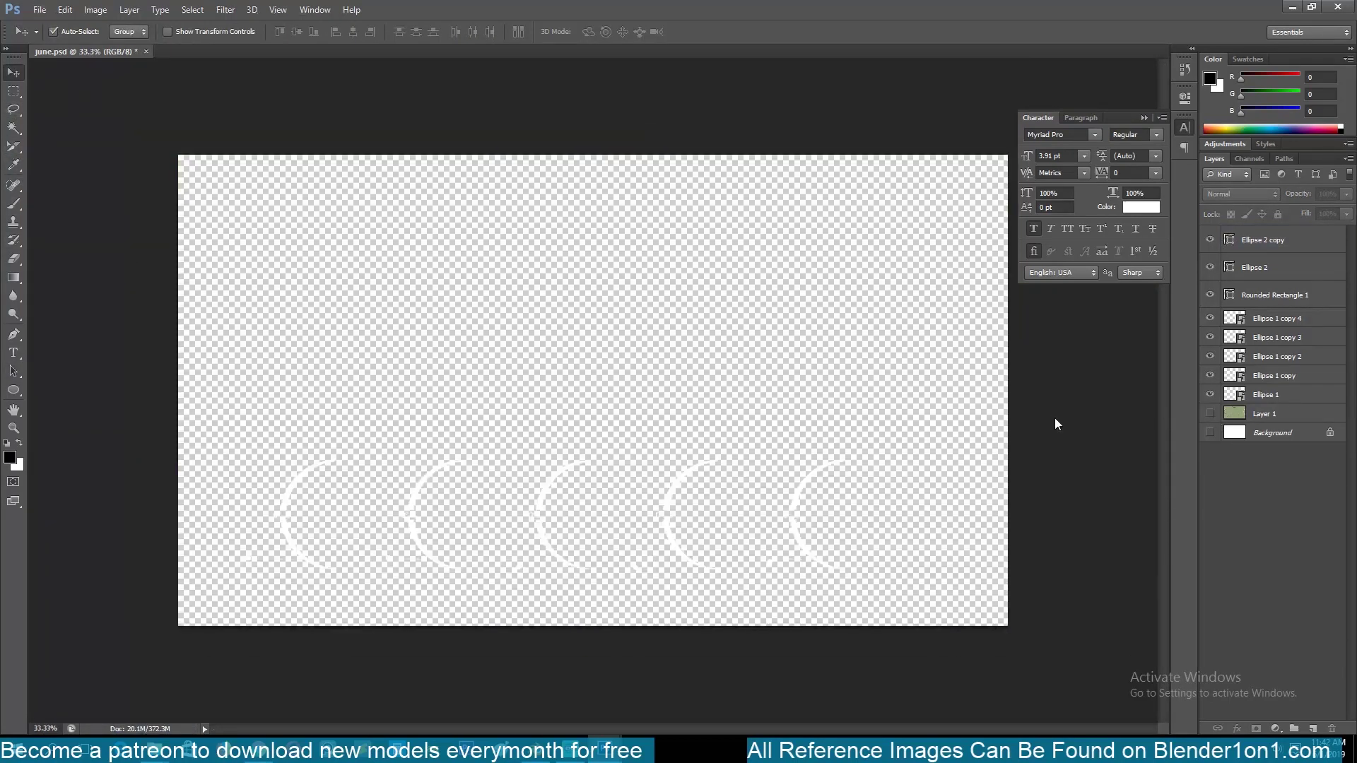
# Export the white knob markings on a transparent background as june.png
pyautogui.hotkey('ctrl', 'alt', 'shift', 's')
pyautogui.click(762, 625)
pyautogui.doubleClick(413, 341)
pyautogui.doubleClick(601, 215)
pyautogui.click(692, 525)
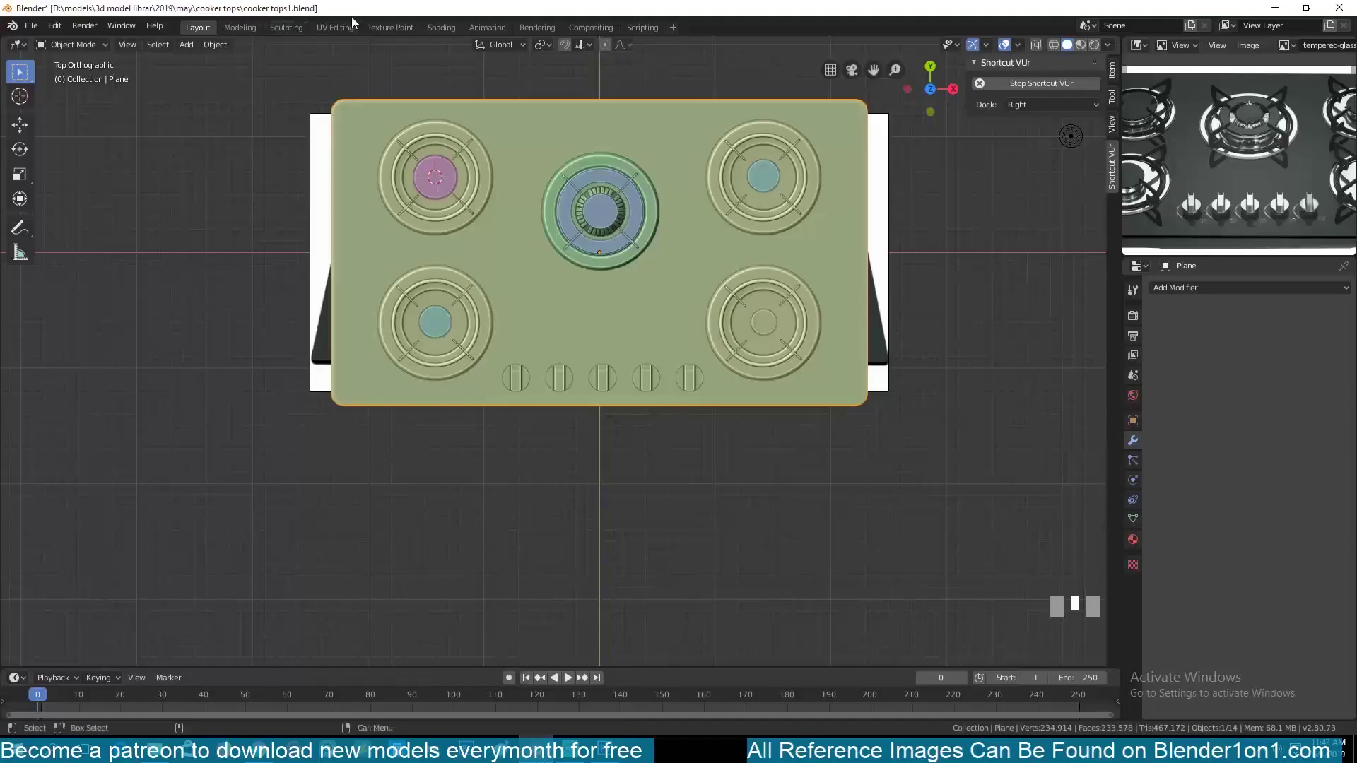
# Switch to Blender's UV Editing workspace and unwrap the whole cooktop panel from the top with Project From View
pyautogui.click(335, 28)
pyautogui.press('KP_7')
pyautogui.scroll(5, 900, 415)
pyautogui.click(900, 415)
pyautogui.press('a')
pyautogui.press('Tab')
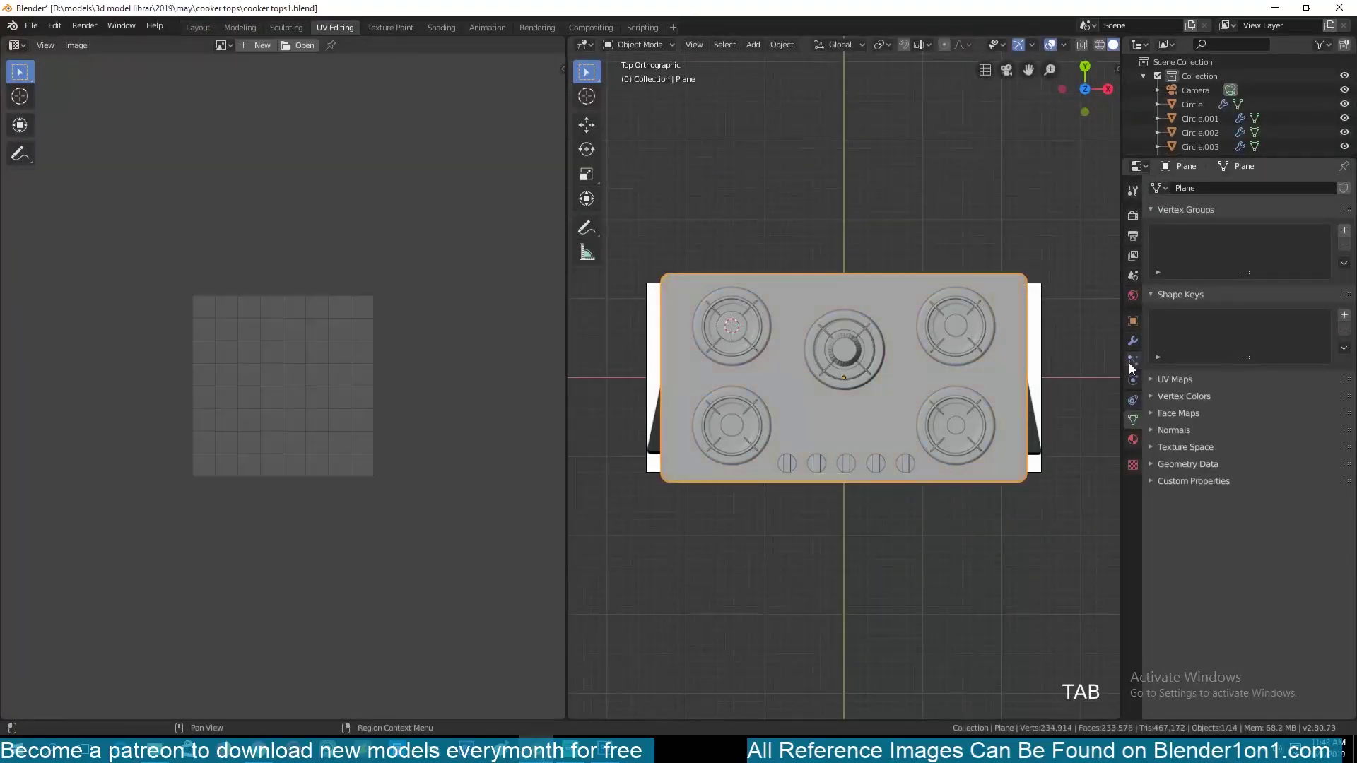
pyautogui.click(1152, 380)
pyautogui.press('Tab')
pyautogui.press('KP_Decimal')
pyautogui.press('u')
pyautogui.click(1012, 528)
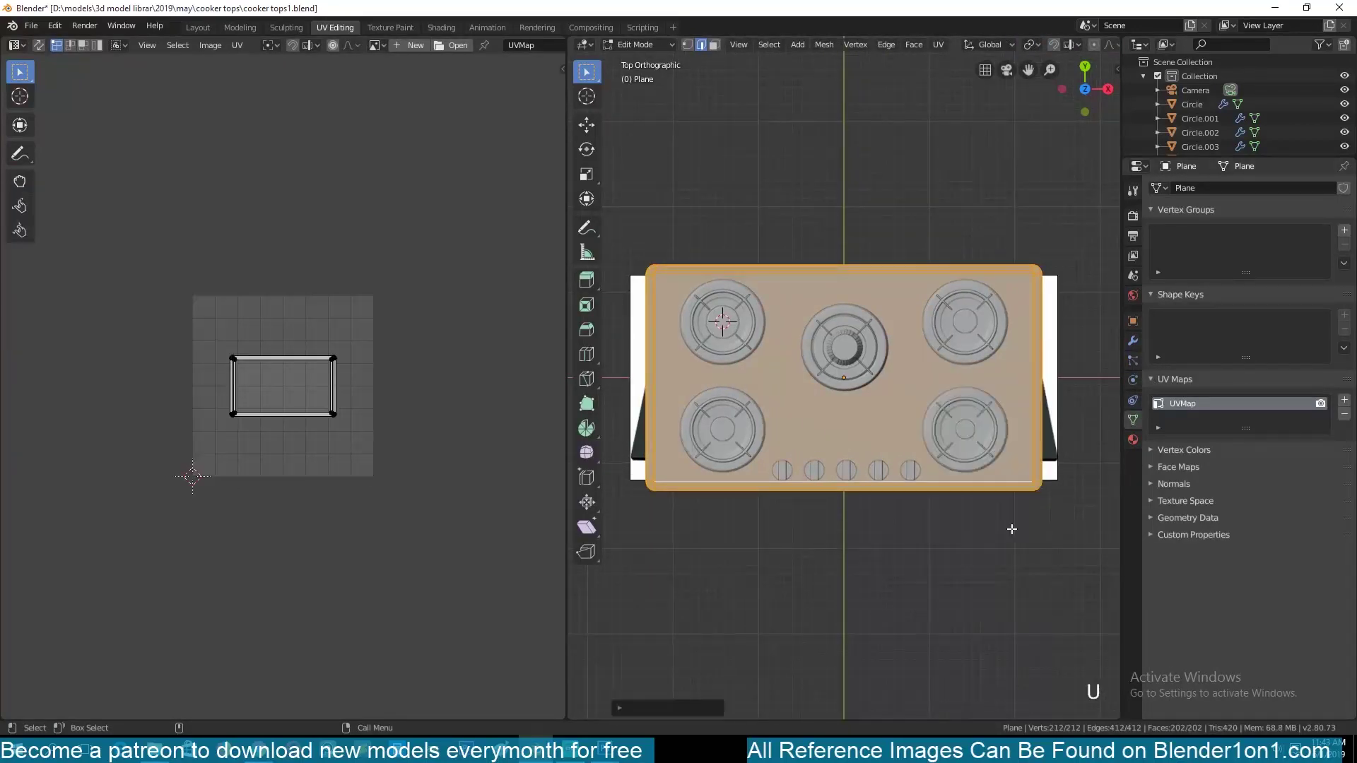
# Show june.png in the UV editor and project the panel's UVs again from the top view
pyautogui.click(377, 45)
pyautogui.click(443, 84)
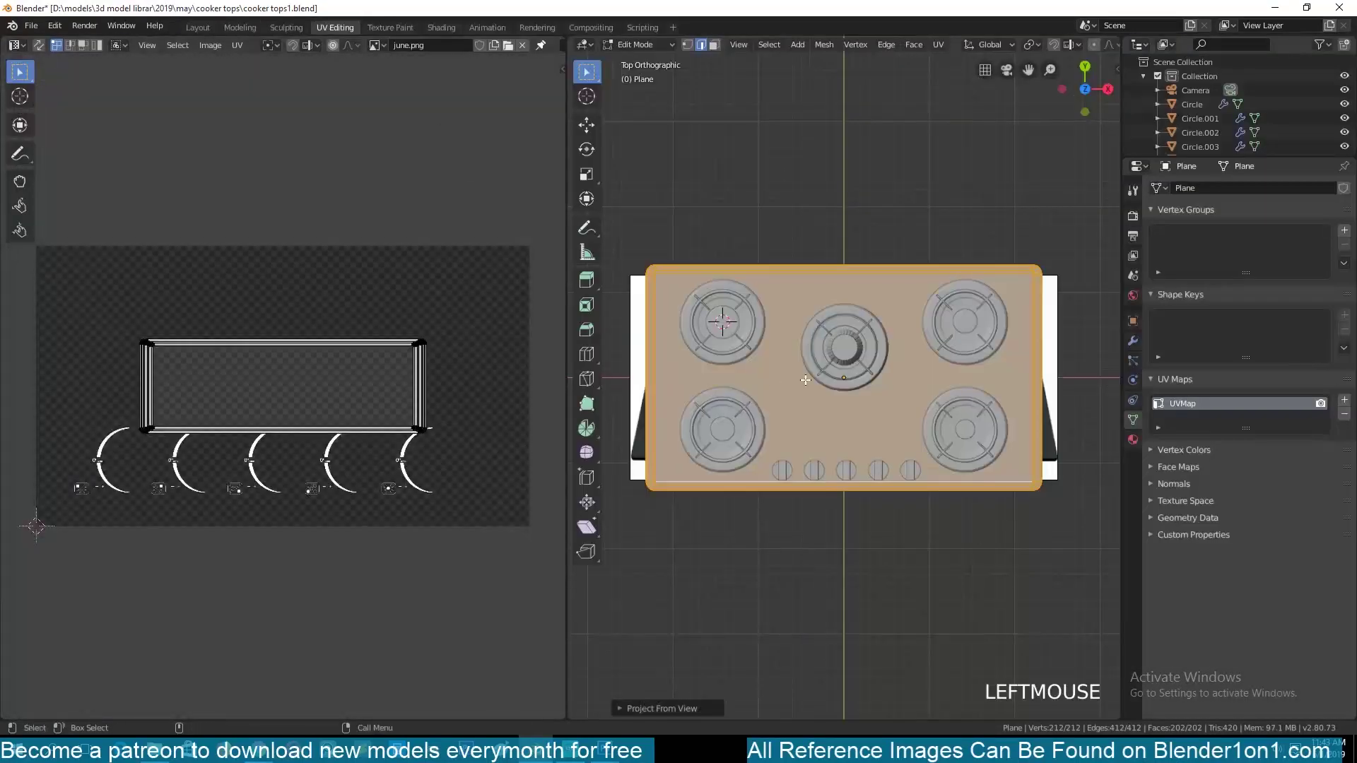
pyautogui.press('u')
pyautogui.click(944, 364)
pyautogui.press('KP_7')
pyautogui.press('u')
pyautogui.click(942, 354)
pyautogui.press('Tab')
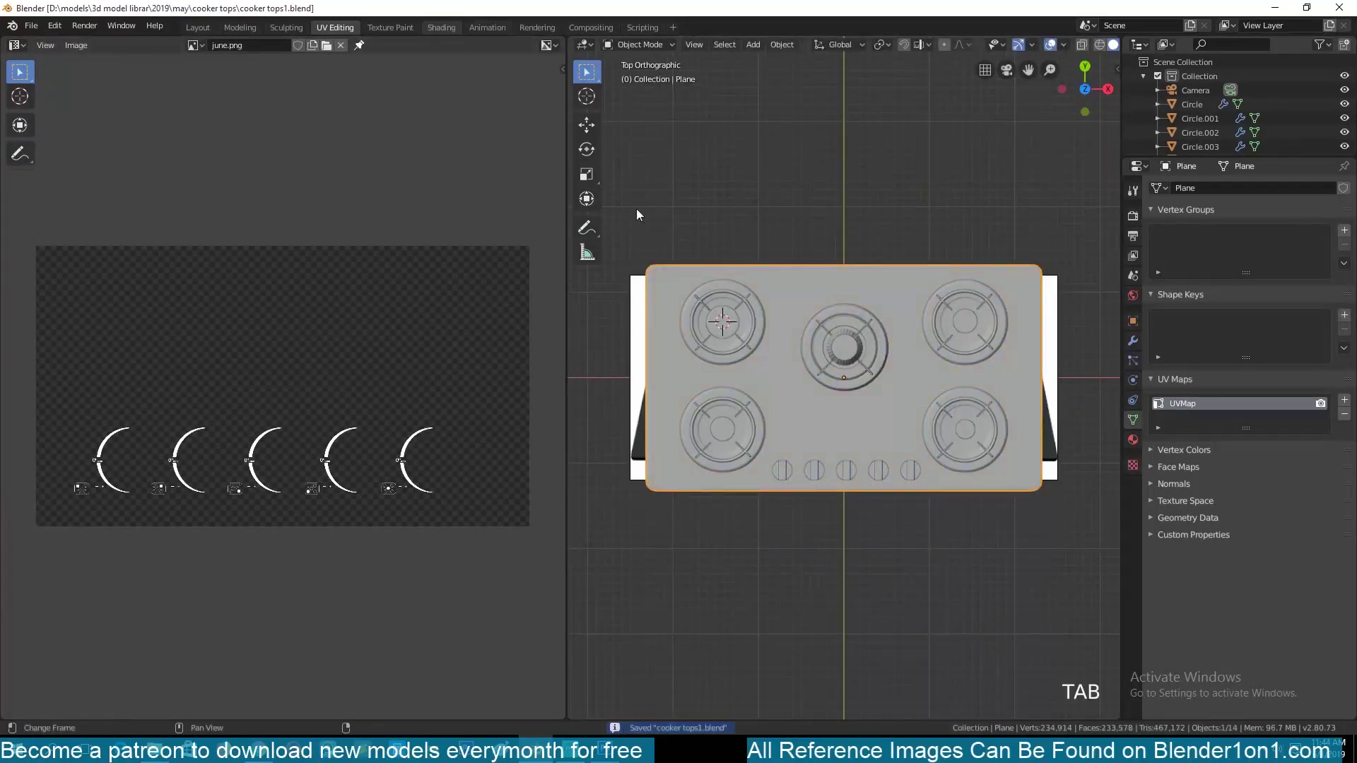
# Add an Image Texture node with june.png to the panel's material and preview it through a Viewer node
pyautogui.click(441, 27)
pyautogui.press('KP_Decimal')
pyautogui.hotkey('shift', 'a')
pyautogui.click(438, 565)
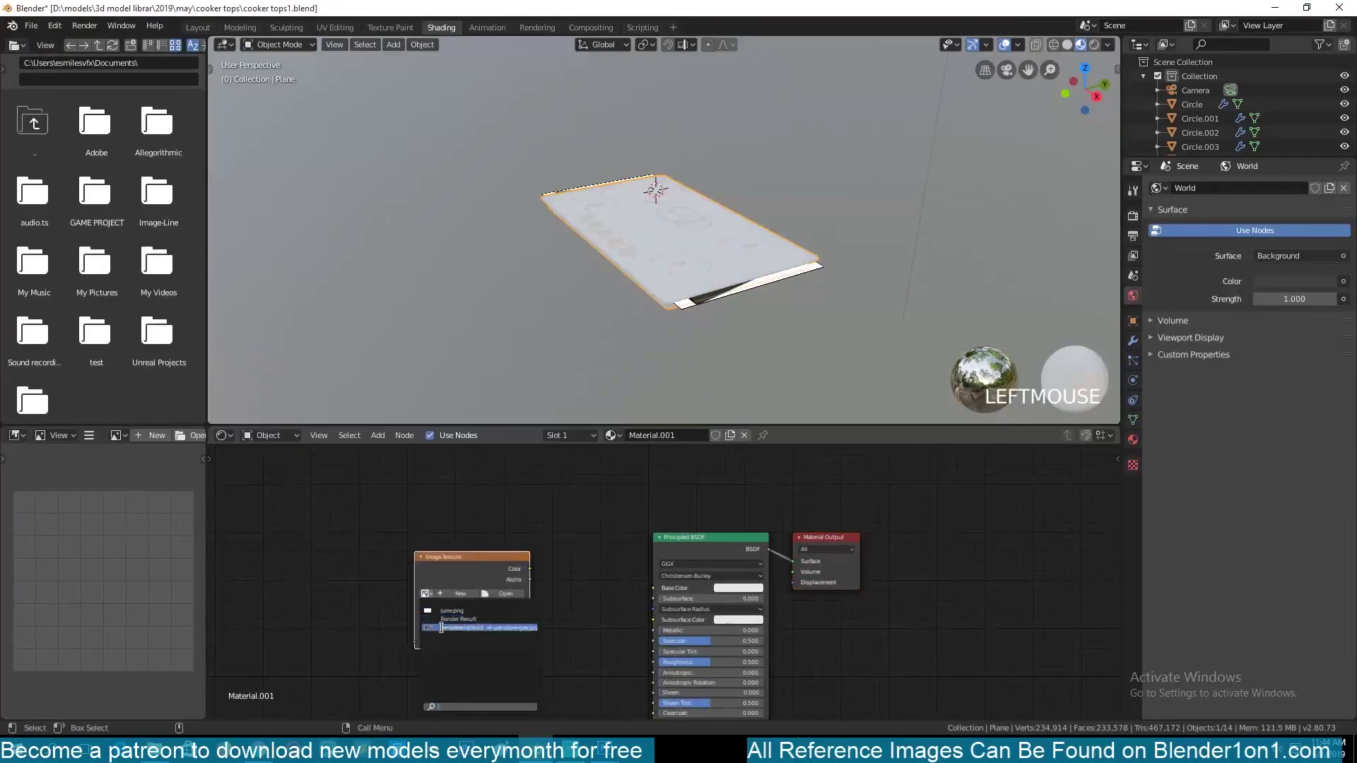
pyautogui.click(453, 610)
pyautogui.keyDown('ctrl'); pyautogui.keyDown('shift'); pyautogui.click(438, 601); pyautogui.keyUp('shift'); pyautogui.keyUp('ctrl')
pyautogui.press('KP_7')
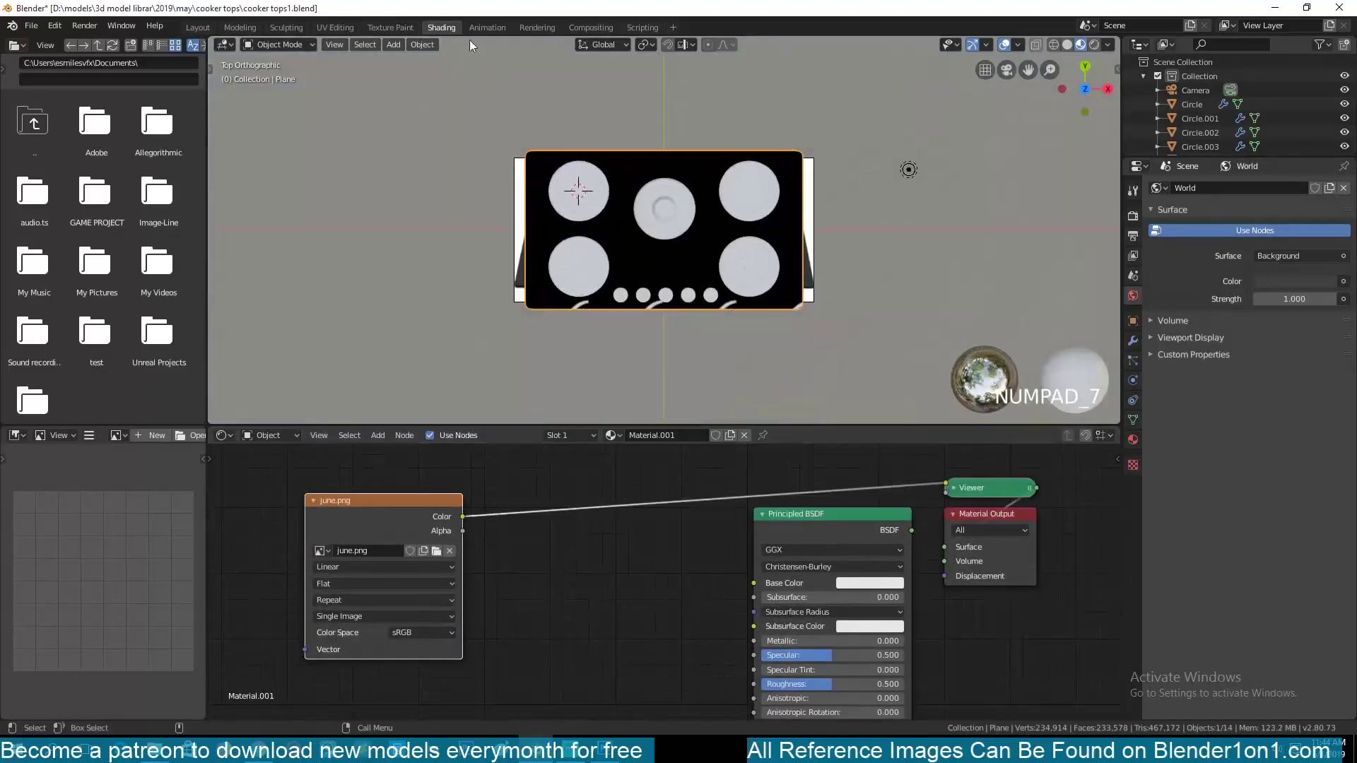
# Scale up the panel's UVs, correcting their vertical proportion, and move them to bring the markings near the knobs
pyautogui.click(335, 27)
pyautogui.press('a')
pyautogui.press('s')
pyautogui.press('y')
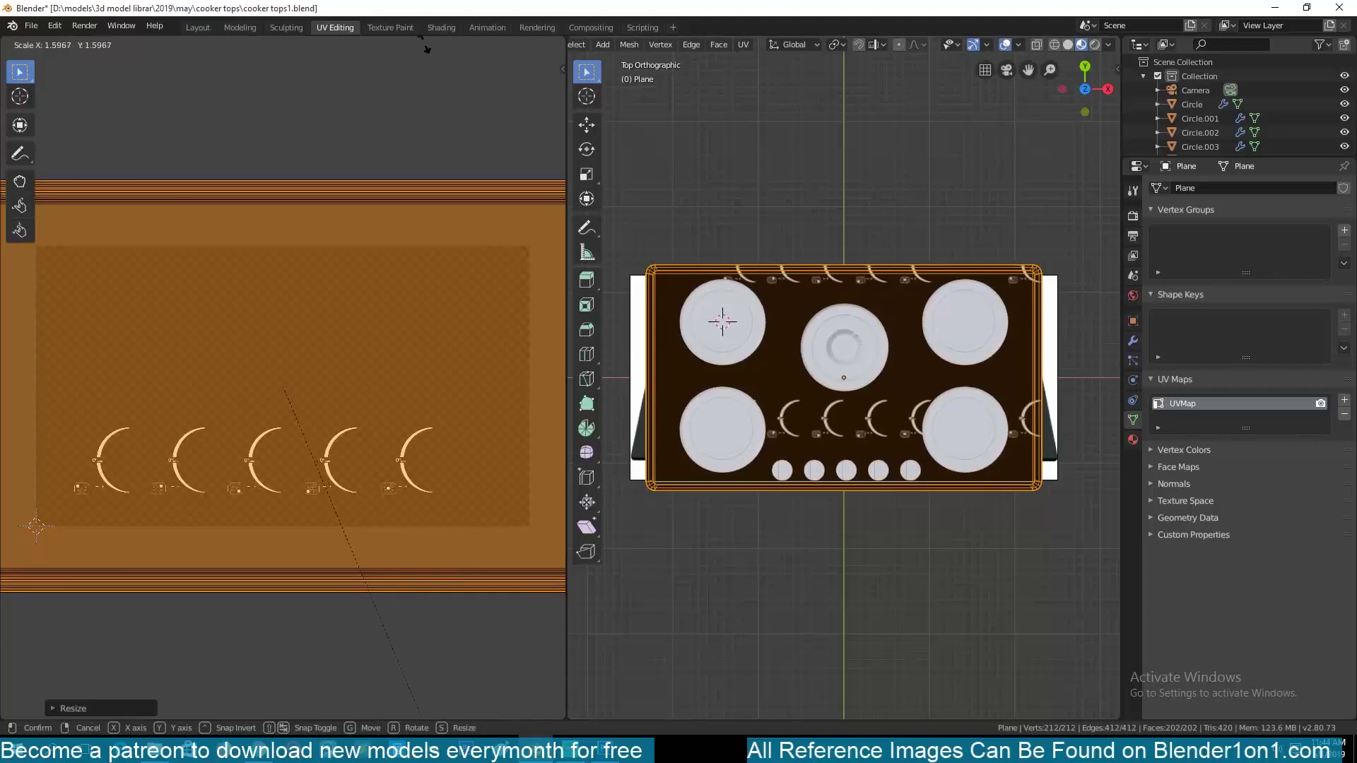
pyautogui.scroll(-5, 421, 290)
pyautogui.scroll(1, 422, 290)
pyautogui.press('g')
pyautogui.click(488, 233)
# Fine-tune the UV scale and horizontal position so the arcs line up around the five knobs
pyautogui.scroll(8, 841, 332)
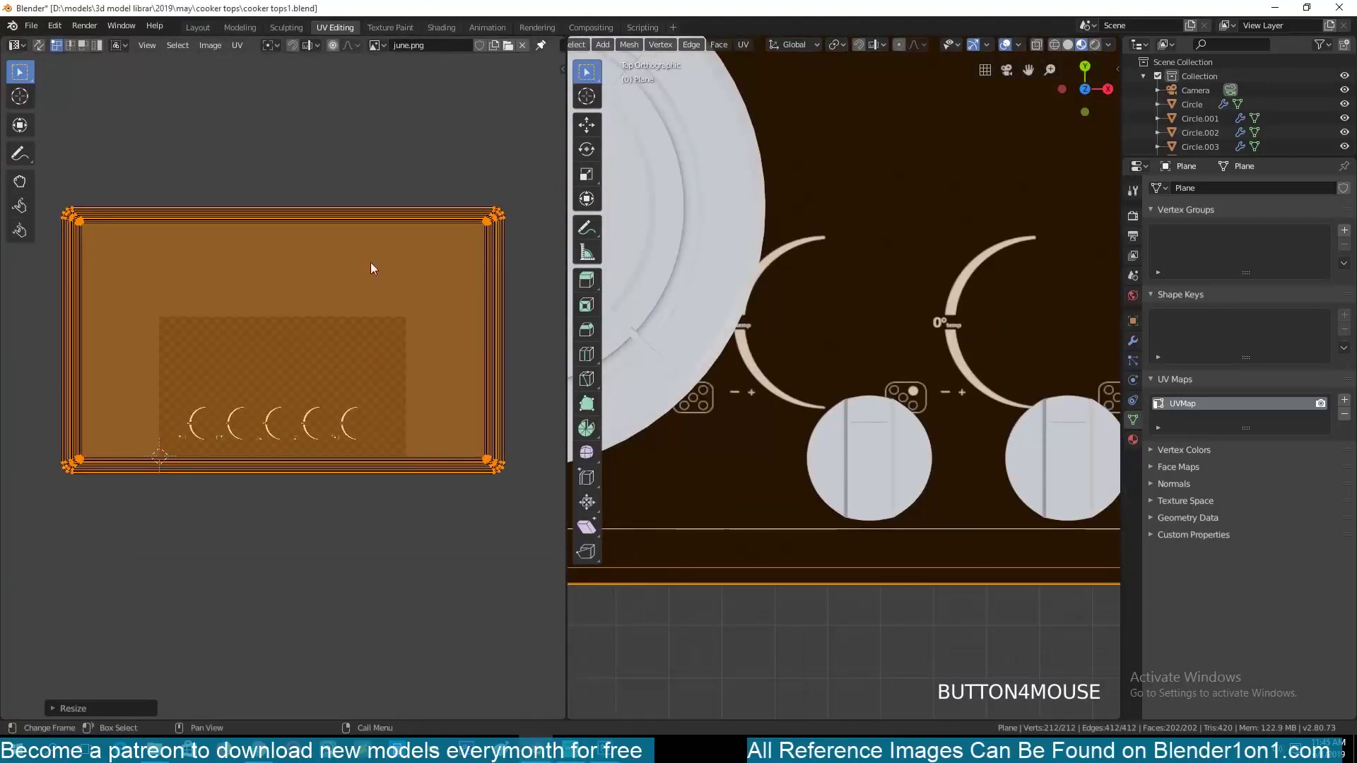
pyautogui.press('s')
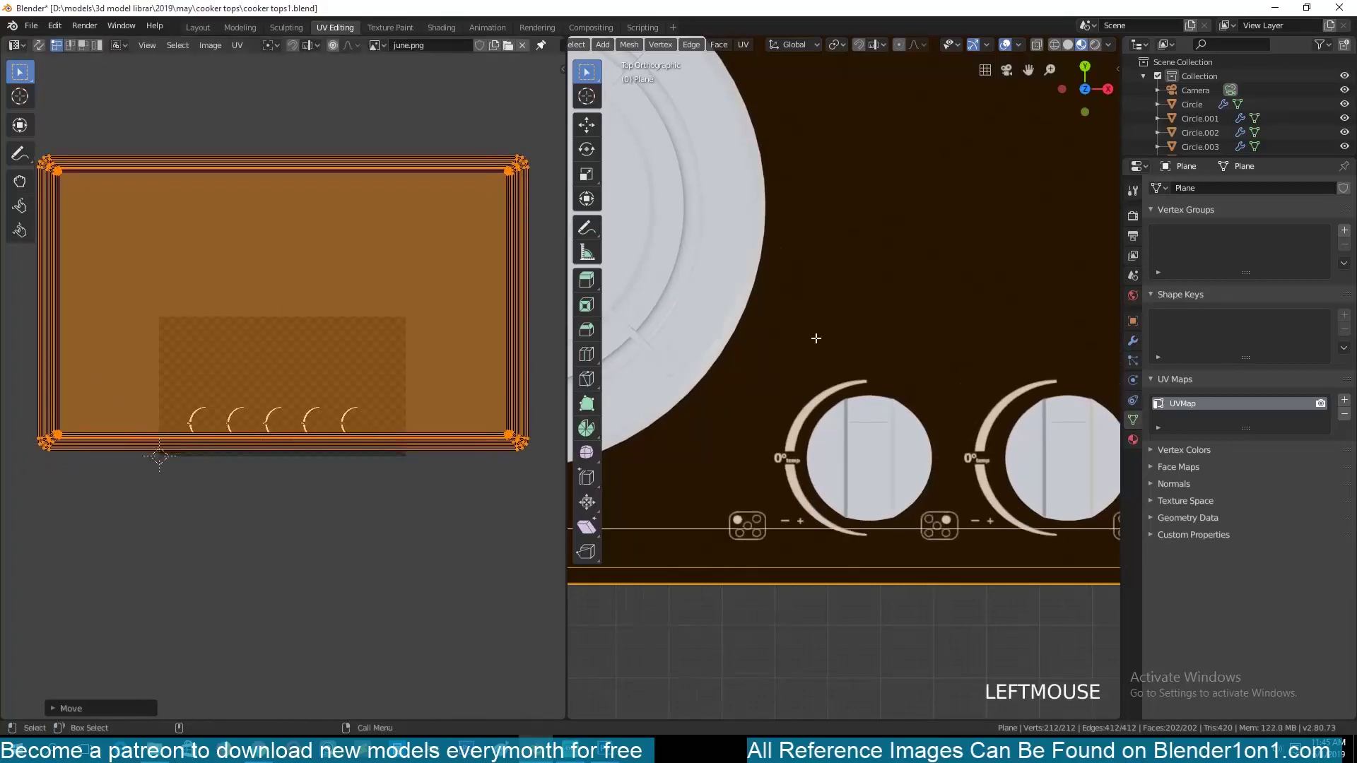
pyautogui.scroll(-6, 686, 319)
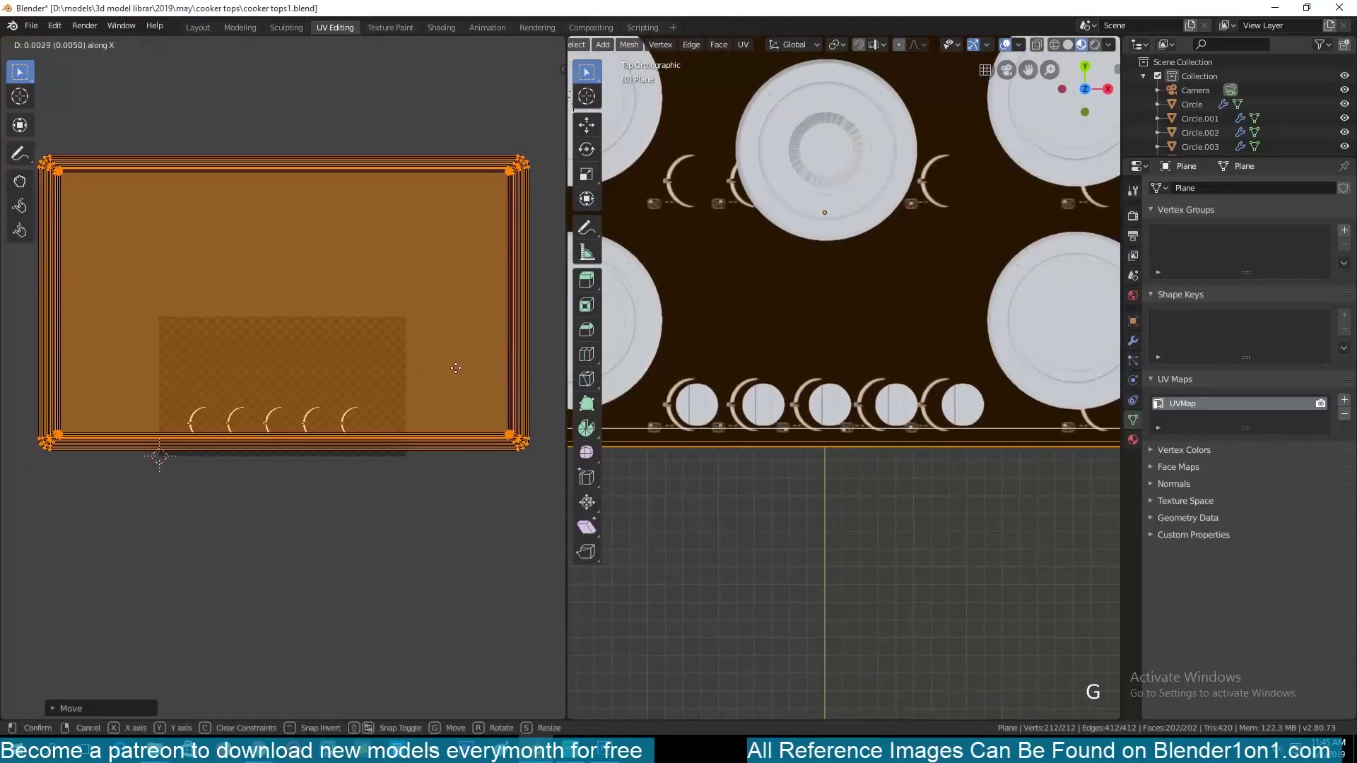
pyautogui.click(424, 369)
# Select the knob row and examine its Array modifier settings
pyautogui.press('`')
pyautogui.moveTo(859, 410); pyautogui.dragTo(892, 353, button='middle')
pyautogui.click(897, 381)
pyautogui.click(1133, 341)
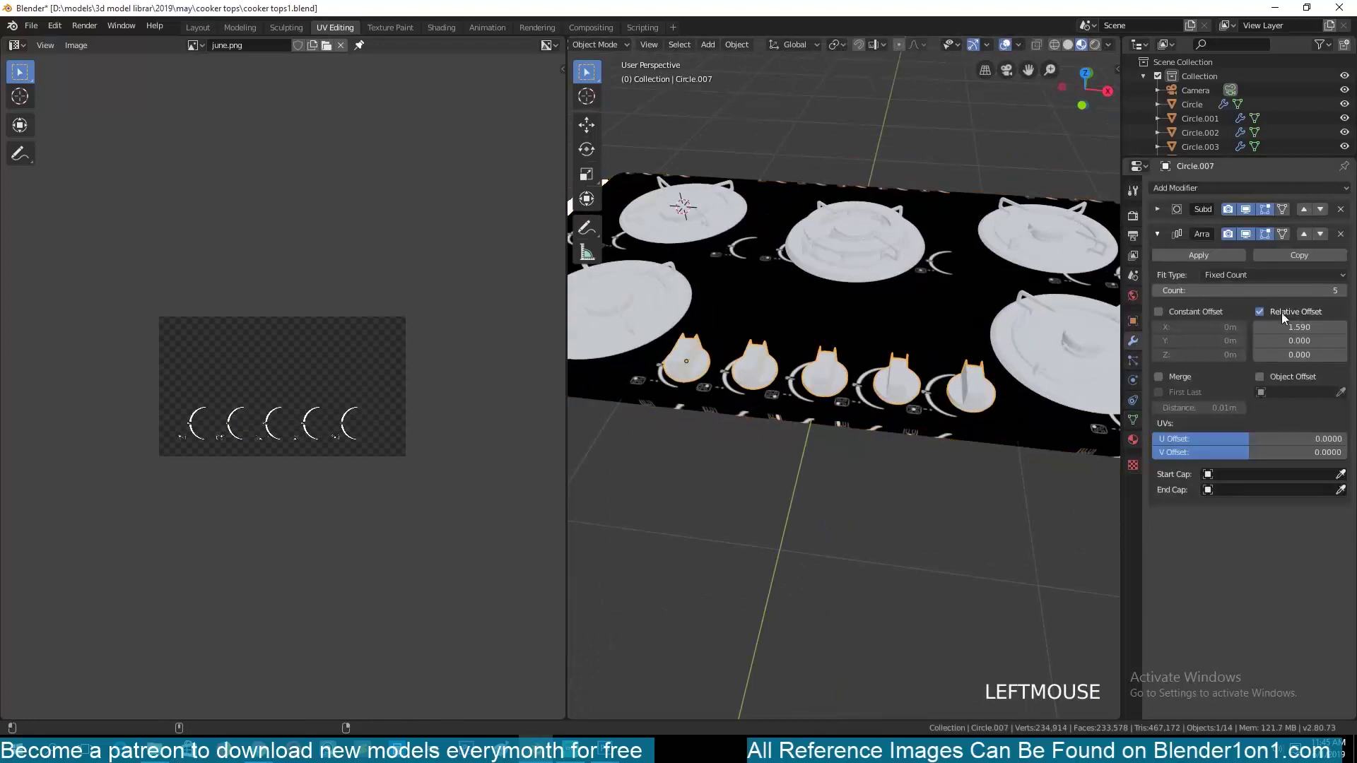
pyautogui.scroll(-3, 889, 312)
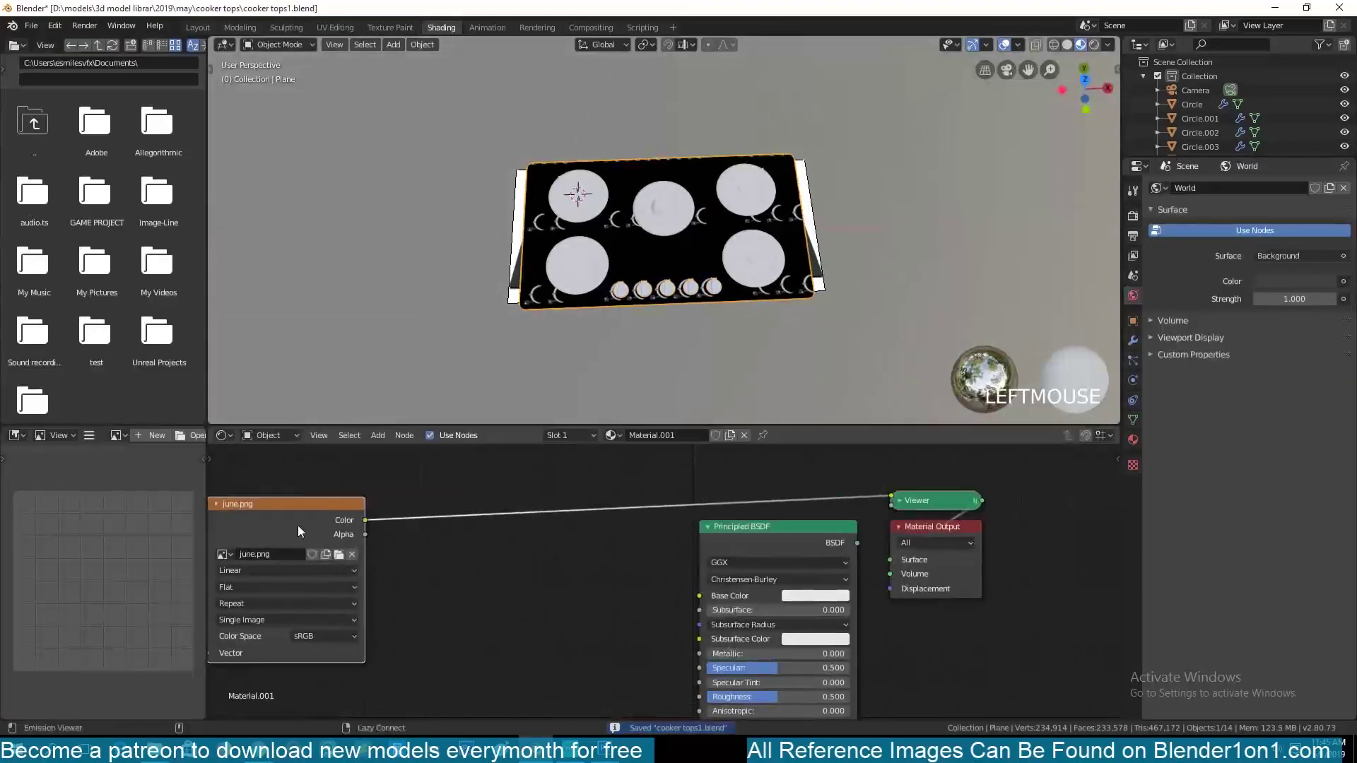
# Add a MixRGB node driven by june.png's alpha into the panel's Base Color and preview the Principled BSDF
pyautogui.hotkey('shift', 'a')
pyautogui.moveTo(584, 519)
pyautogui.press('`')
pyautogui.scroll(5, 657, 240)
pyautogui.moveTo(657, 269); pyautogui.dragTo(659, 233, button='middle')
pyautogui.click(616, 617)
pyautogui.moveTo(715, 473); pyautogui.dragTo(714, 541)
pyautogui.keyDown('ctrl'); pyautogui.keyDown('shift'); pyautogui.click(764, 544); pyautogui.keyUp('shift'); pyautogui.keyUp('ctrl')
pyautogui.moveTo(735, 263)
pyautogui.mouseDown(button='middle')
pyautogui.moveTo(636, 268)
pyautogui.moveTo(728, 260)
pyautogui.mouseUp(button='middle')
# Set the june.png texture's extension to Extend, save the file, and lower the panel's roughness to 0.118
pyautogui.moveTo(639, 642); pyautogui.dragTo(800, 595, button='middle')
pyautogui.click(447, 556)
pyautogui.click(431, 586)
pyautogui.hotkey('ctrl', 's')
pyautogui.moveTo(711, 575); pyautogui.dragTo(687, 550, button='middle')
pyautogui.moveTo(912, 625); pyautogui.dragTo(857, 624)
pyautogui.moveTo(776, 304); pyautogui.dragTo(775, 274, button='middle')
# Select the whole panel mesh in the UV Editing workspace, and scale and move its UVs to line the markings up with the knobs
pyautogui.press('KP_1')
pyautogui.press('Tab')
pyautogui.keyDown('alt'); pyautogui.click(338, 260); pyautogui.keyUp('alt')
pyautogui.press('a')
pyautogui.click(335, 27)
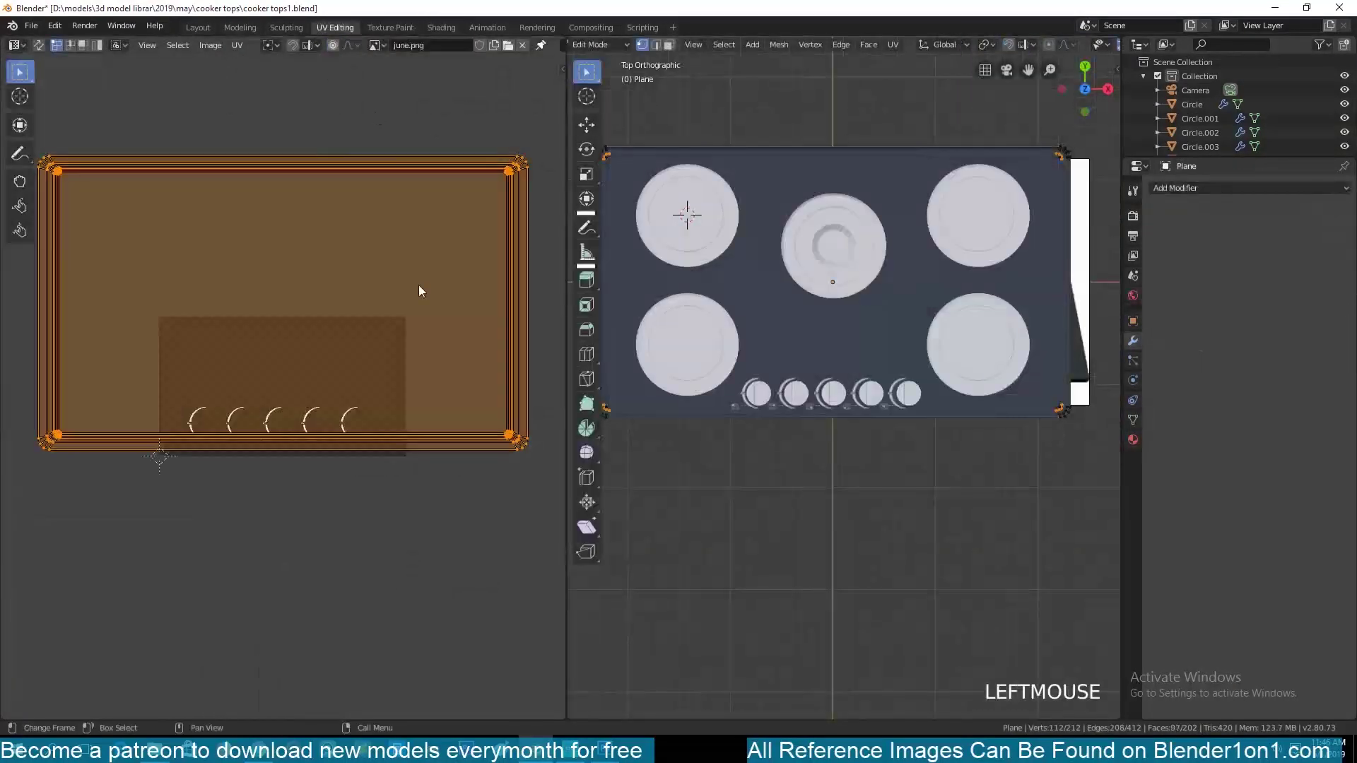
pyautogui.press('g')
pyautogui.rightClick(493, 547)
pyautogui.press('s')
pyautogui.press('g')
pyautogui.moveTo(700, 385); pyautogui.dragTo(739, 451, button='middle')
pyautogui.press('Tab')
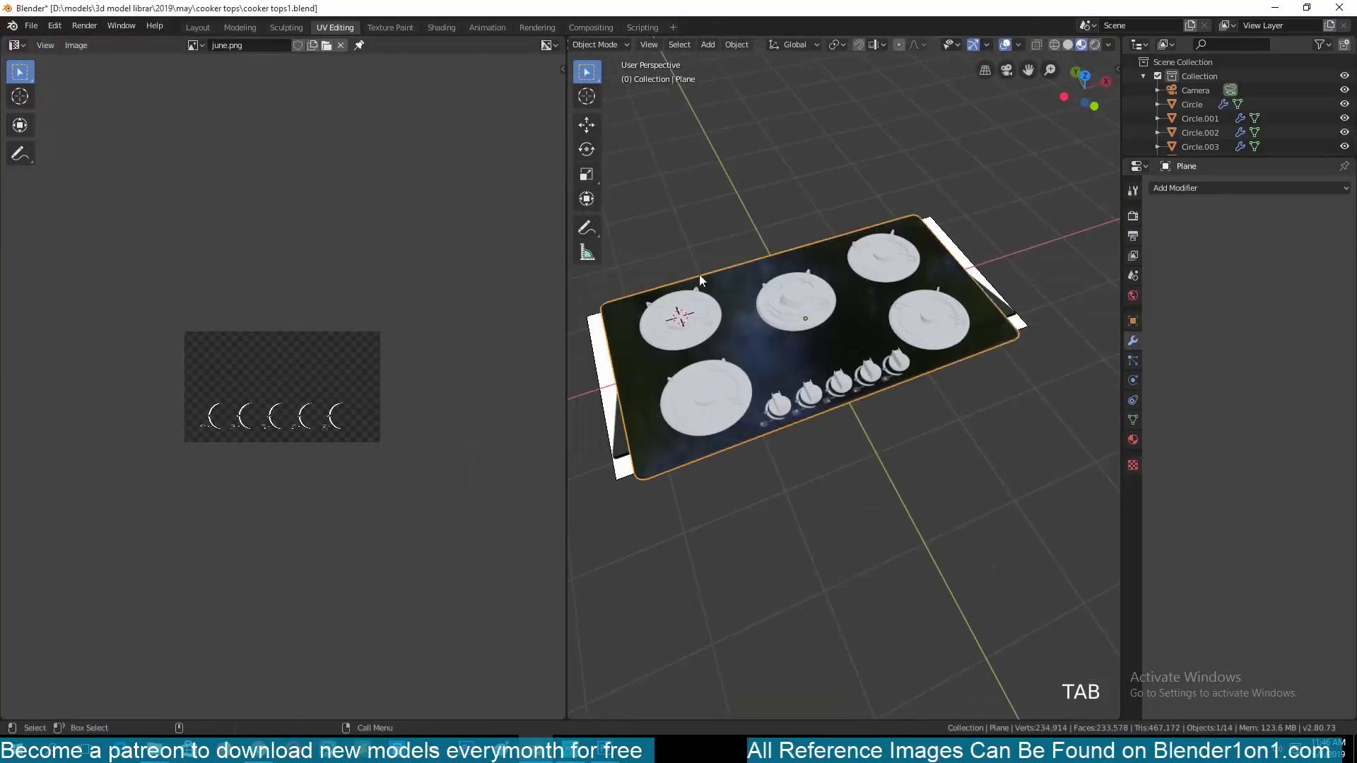
# Save the file, return to the Shading workspace, and inspect the panel and knob markings in the different viewport shading modes
pyautogui.hotkey('ctrl', 's')
pyautogui.click(441, 27)
pyautogui.press('`')
pyautogui.moveTo(838, 212); pyautogui.dragTo(864, 311, button='middle')
pyautogui.click(1094, 44)
pyautogui.moveTo(1017, 134)
pyautogui.mouseDown(button='middle')
pyautogui.moveTo(876, 87)
pyautogui.moveTo(978, 147)
pyautogui.mouseUp(button='middle')
pyautogui.click(1080, 45)
# Replace the outliner with an image editor showing the tempered-glass cooktop reference, enlarge it, and save the file
pyautogui.click(1143, 45)
pyautogui.click(1143, 44)
pyautogui.click(702, 112)
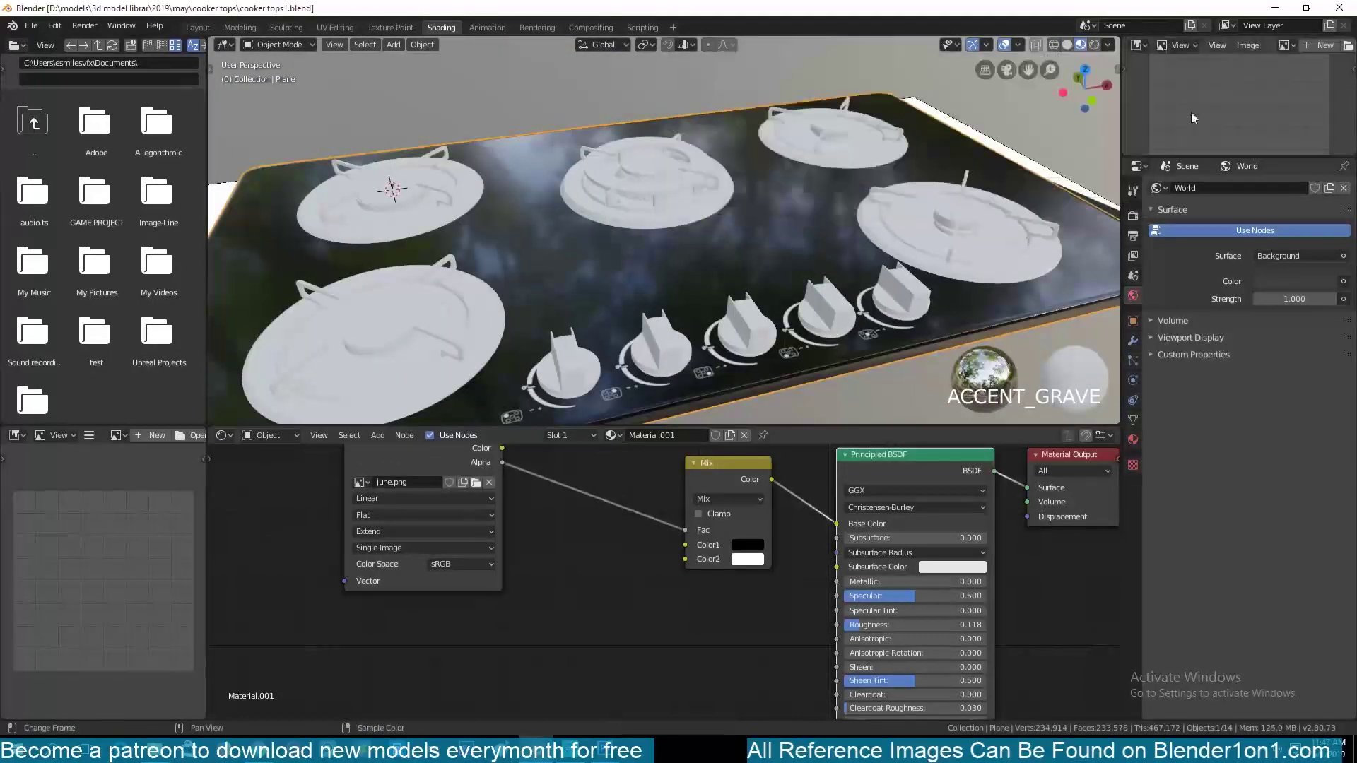
pyautogui.moveTo(1125, 137); pyautogui.dragTo(1048, 137)
pyautogui.moveTo(1202, 157); pyautogui.dragTo(1201, 389)
pyautogui.hotkey('ctrl', 's')
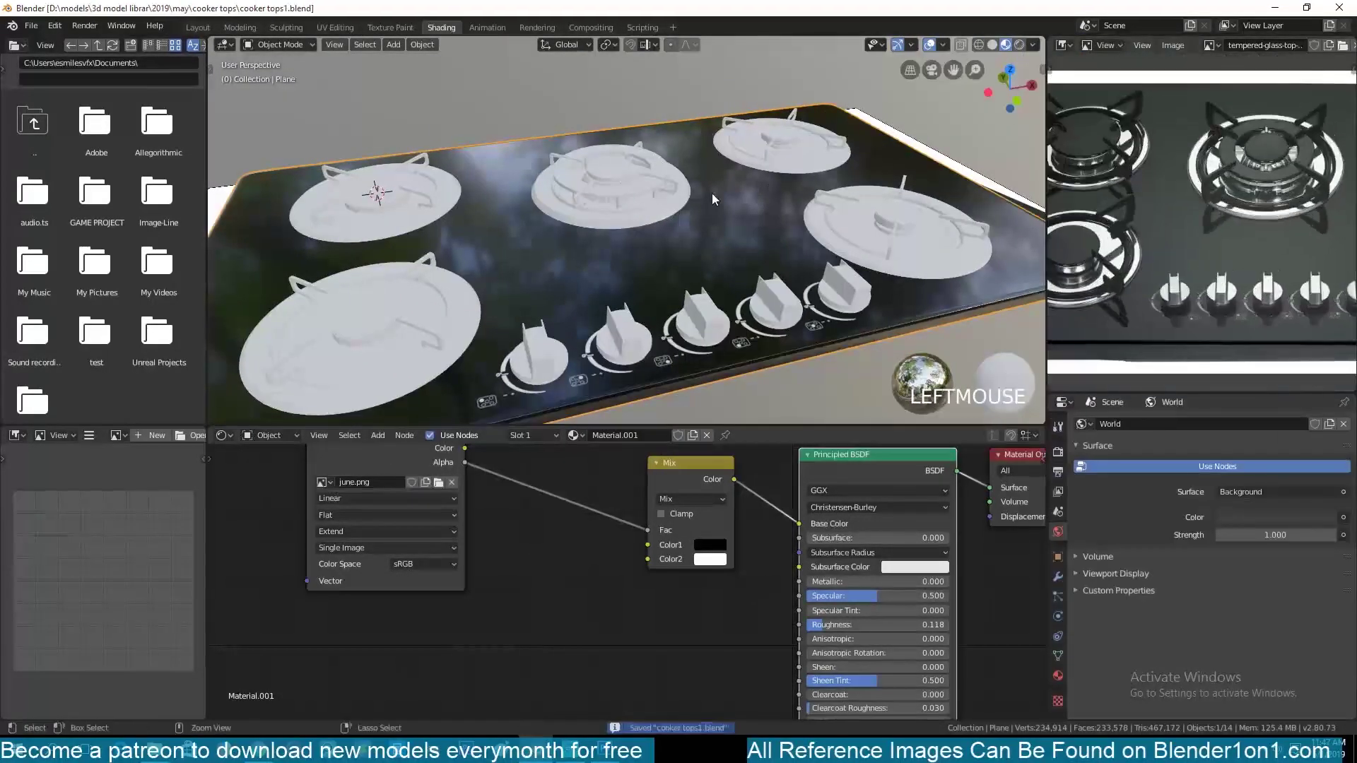
# Open tin1.blend in another Blender window and add a sphere for transferring its metal material
pyautogui.click(545, 674)
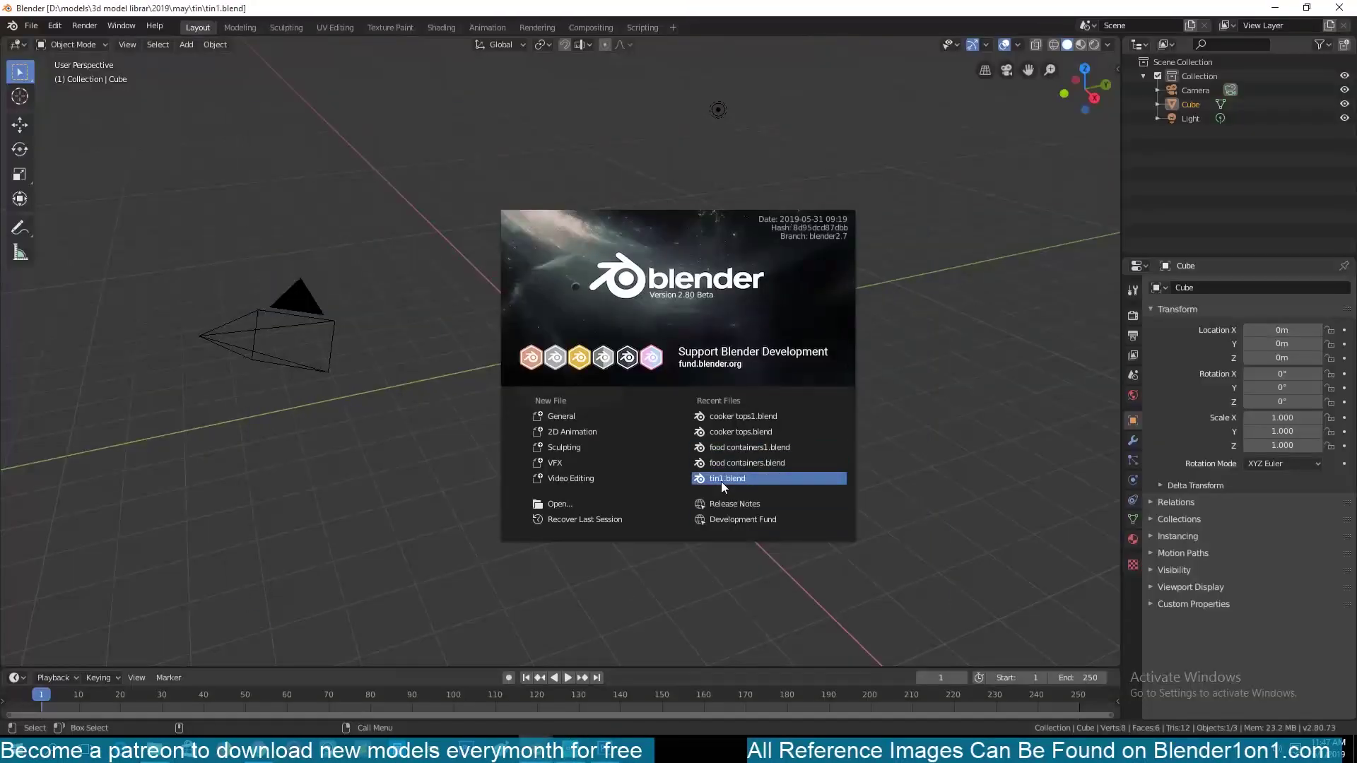
pyautogui.click(725, 479)
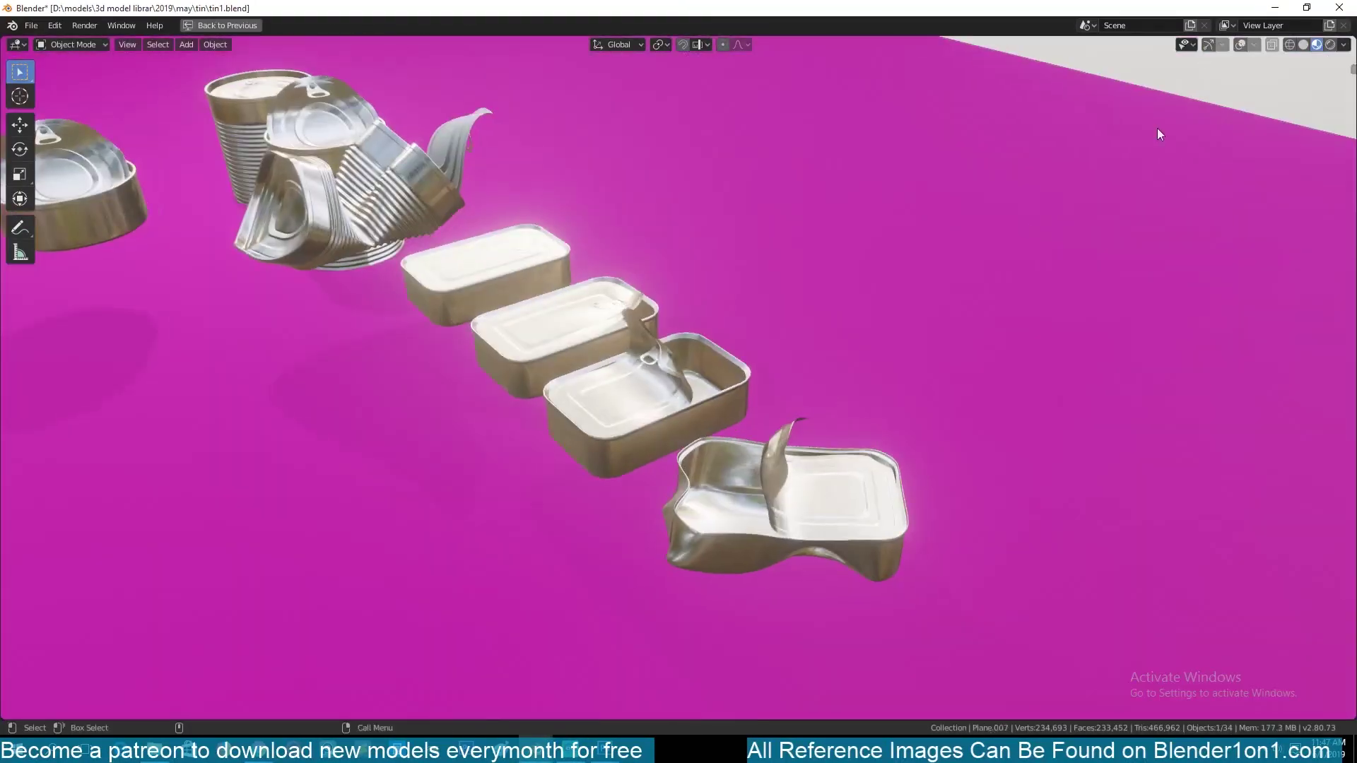
pyautogui.hotkey('shift', 'a')
pyautogui.click(936, 376)
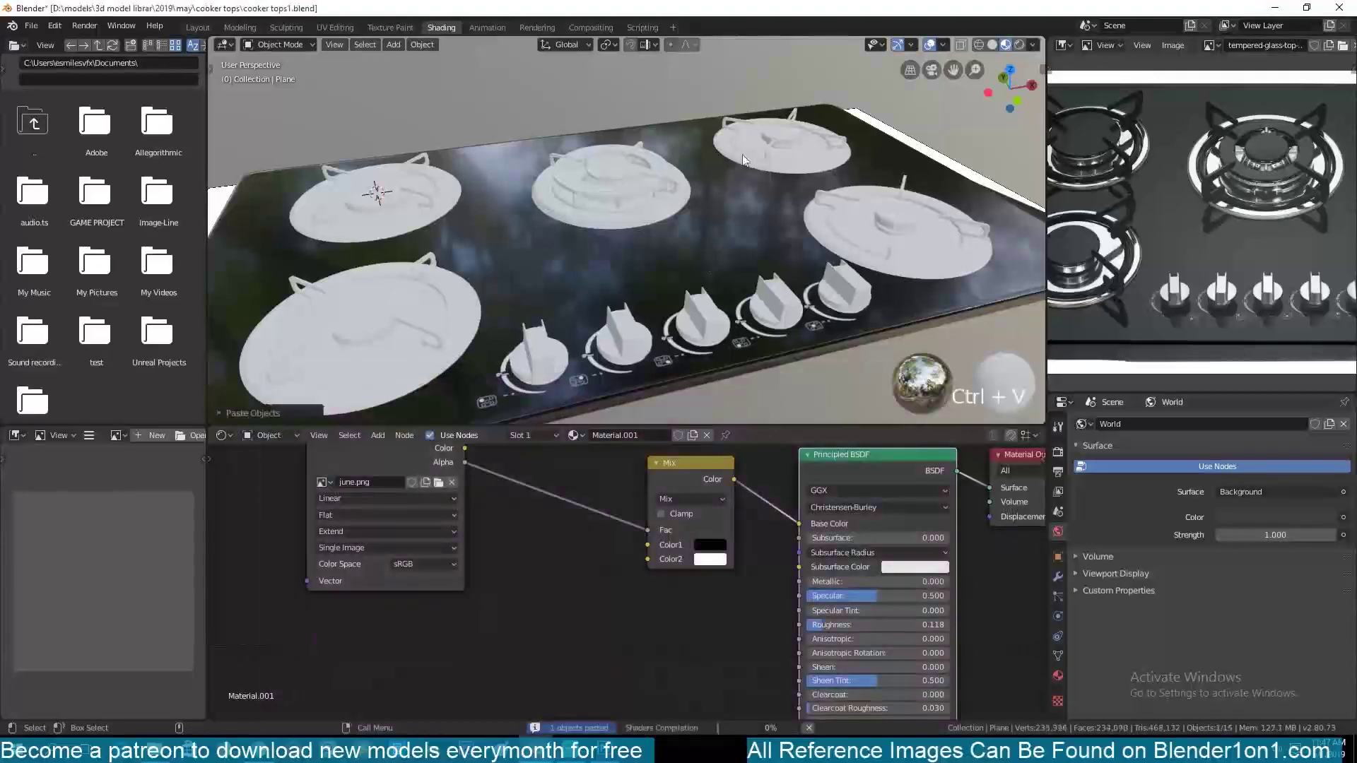
# Paste the metal sphere into the cooktop file, move it vertically onto the panel, and save
pyautogui.hotkey('ctrl', 'v')
pyautogui.press('g')
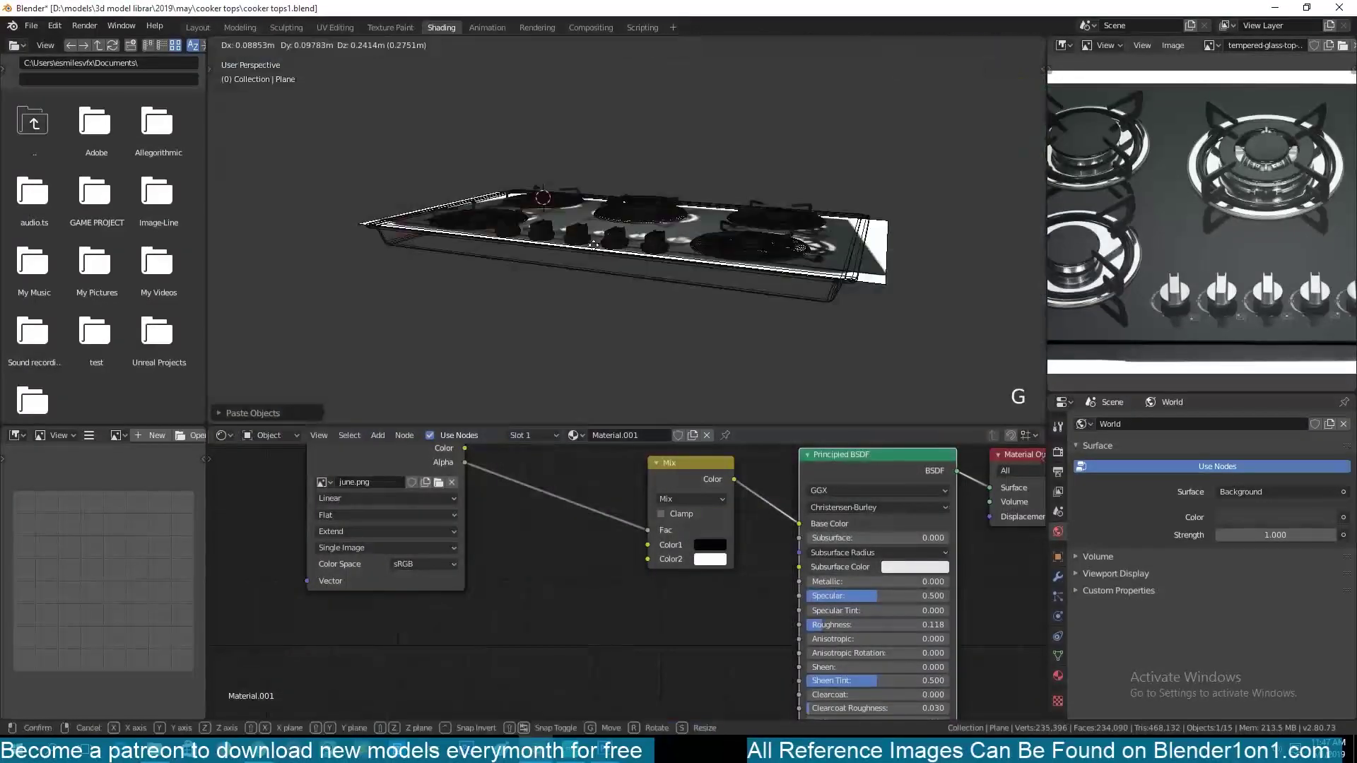
pyautogui.scroll(-3, 636, 228)
pyautogui.press('g')
pyautogui.press('z')
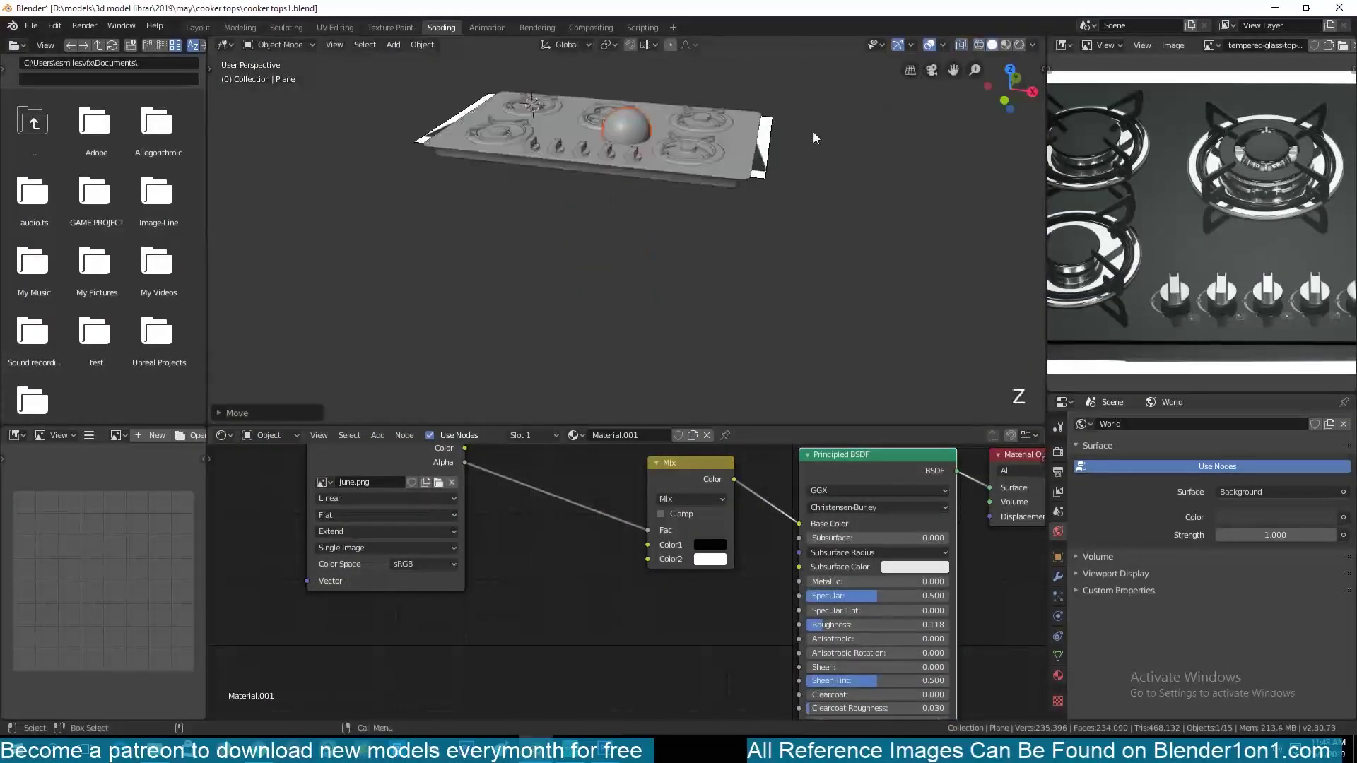
pyautogui.hotkey('ctrl', 's')
# Preview the cooktop with its materials, select the sphere, and examine the node setup of its metal material
pyautogui.press('z')
pyautogui.scroll(4, 736, 300)
pyautogui.press('`')
pyautogui.scroll(3, 1067, 268)
pyautogui.scroll(1, 1066, 268)
pyautogui.scroll(-4, 769, 311)
pyautogui.keyDown('shift'); pyautogui.moveTo(769, 322); pyautogui.dragTo(690, 252, button='middle'); pyautogui.keyUp('shift')
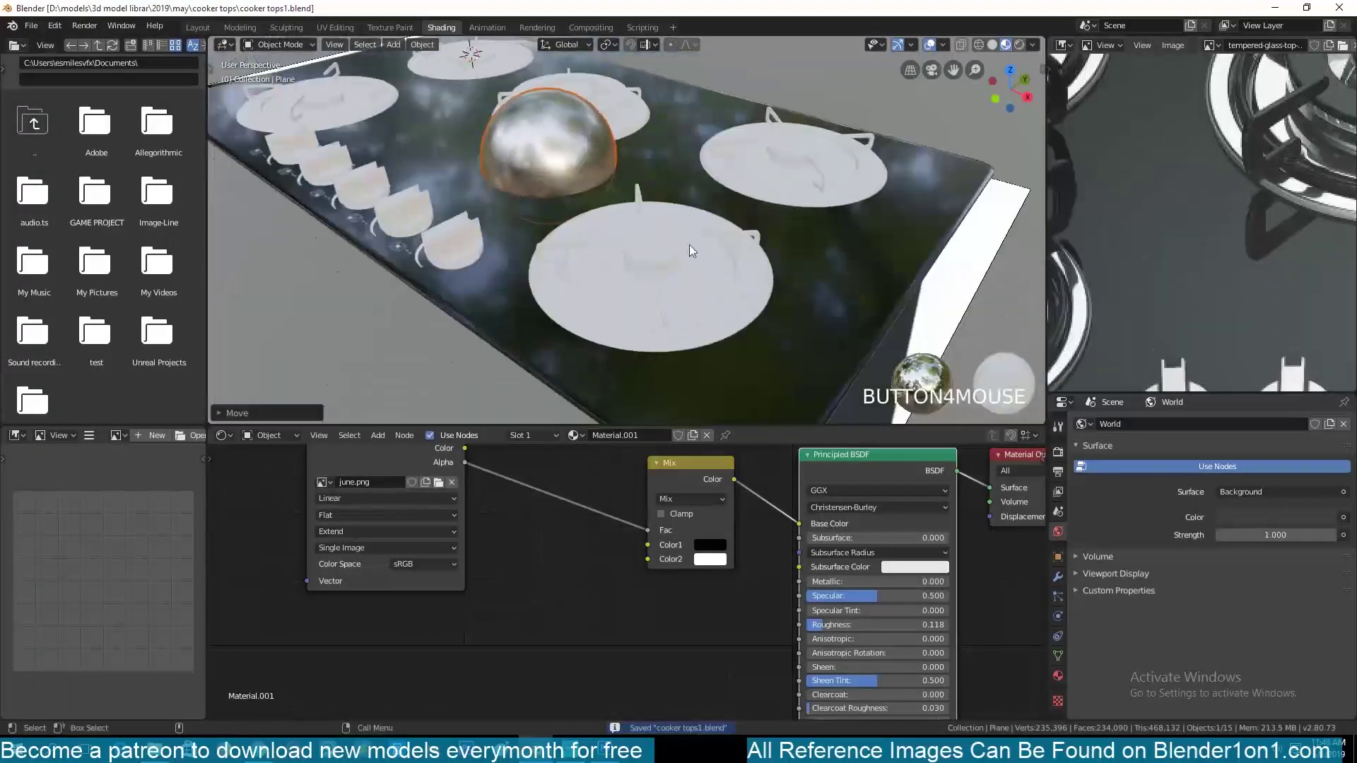
pyautogui.moveTo(449, 453); pyautogui.dragTo(630, 494, button='middle')
pyautogui.scroll(-8, 615, 493)
pyautogui.scroll(8, 612, 493)
pyautogui.click(559, 162)
pyautogui.scroll(-6, 625, 618)
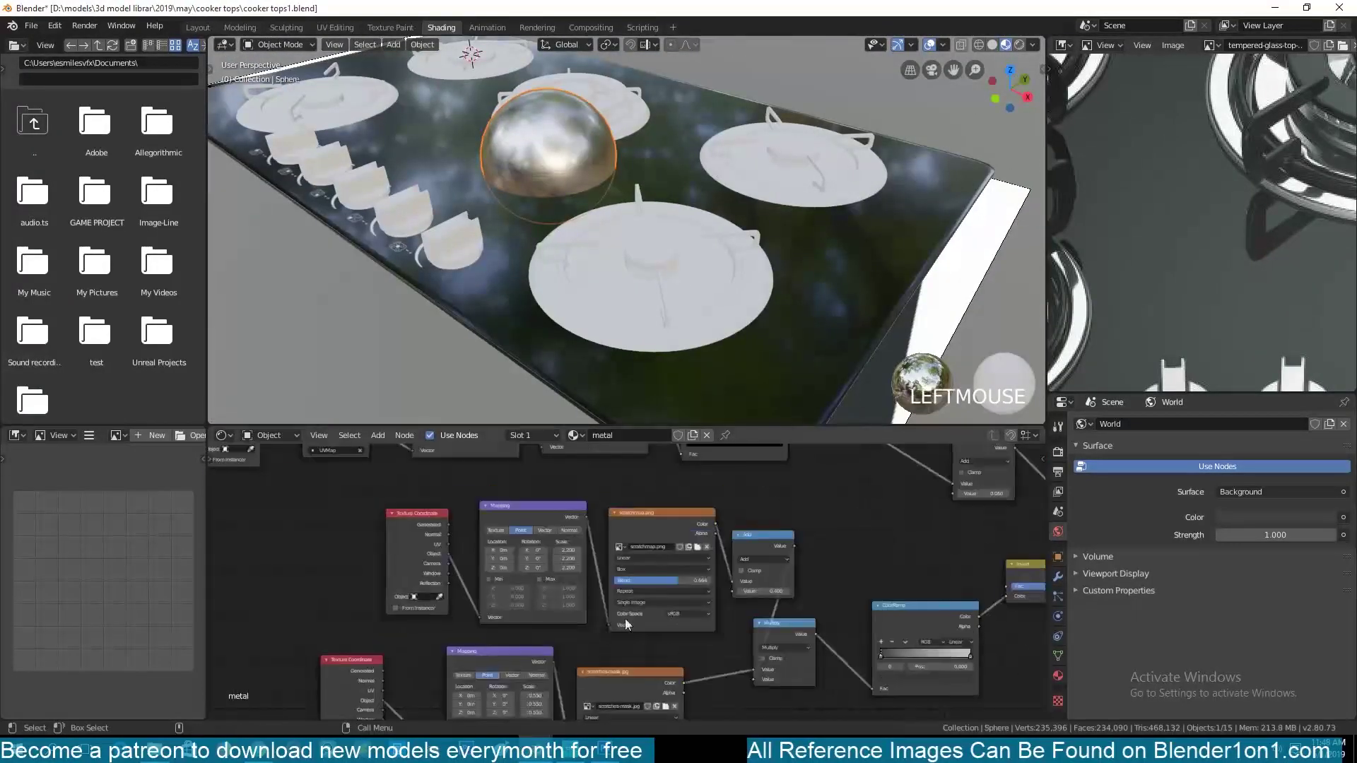
pyautogui.moveTo(624, 600); pyautogui.dragTo(840, 717, button='middle')
pyautogui.scroll(4, 636, 580)
pyautogui.press('`')
pyautogui.moveTo(622, 311); pyautogui.dragTo(639, 310, button='middle')
# Map the metal's BrushedRotation texture by Object coordinates with Box projection and a blend of 0.291, and save
pyautogui.moveTo(414, 501); pyautogui.dragTo(629, 562)
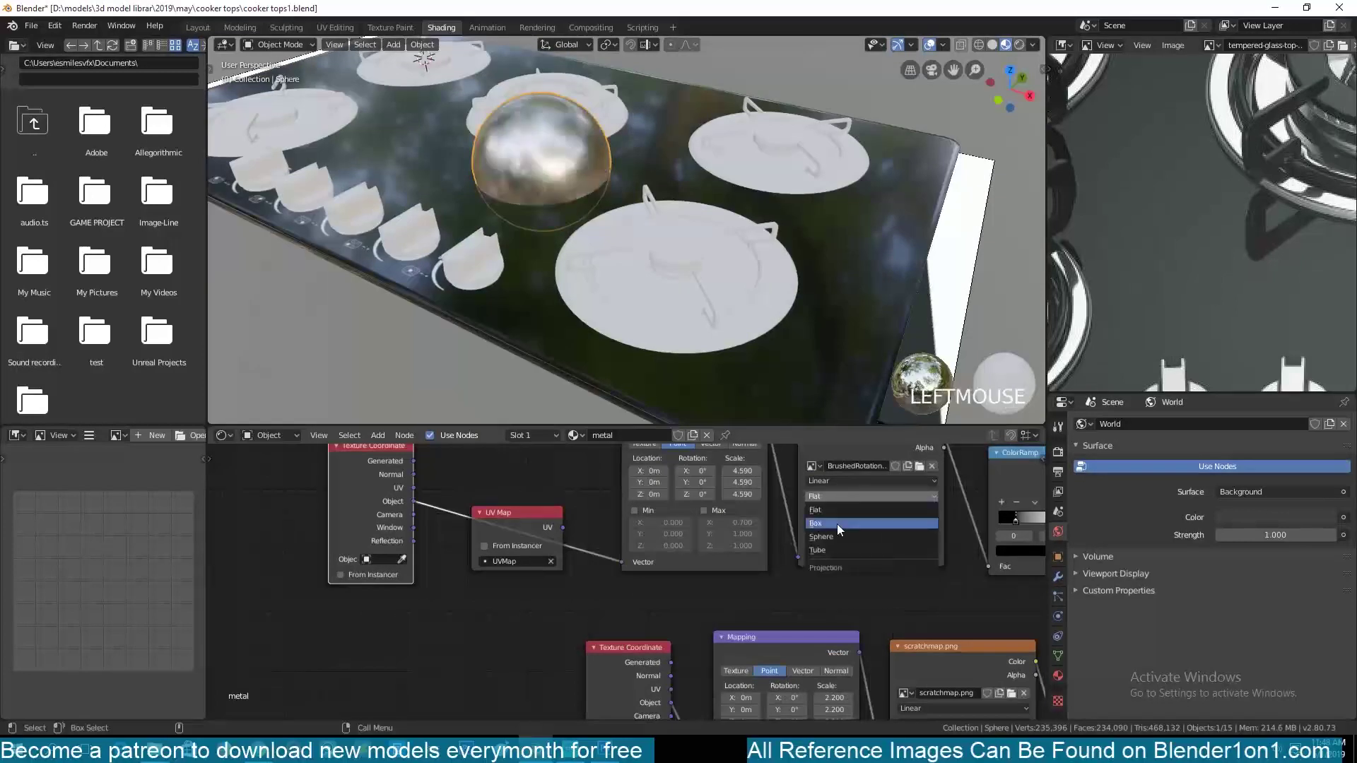
pyautogui.click(837, 523)
pyautogui.moveTo(824, 511); pyautogui.dragTo(862, 511)
pyautogui.scroll(5, 552, 233)
pyautogui.moveTo(526, 233); pyautogui.dragTo(567, 236, button='middle')
pyautogui.press('`')
pyautogui.scroll(-4, 633, 316)
pyautogui.scroll(-3, 1103, 254)
pyautogui.hotkey('ctrl', 's')
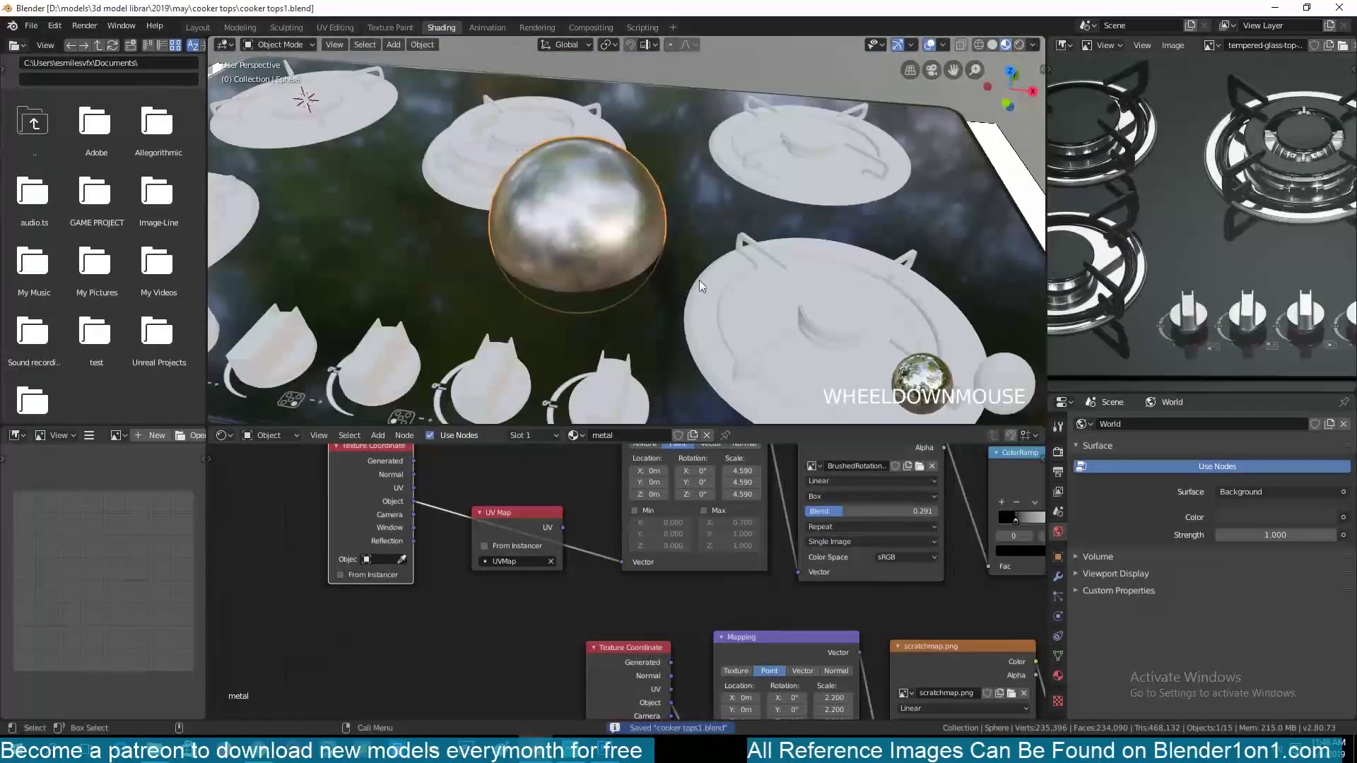
# Add an Image Texture node with 1 (1).jpg to the glass panel's material for its roughness
pyautogui.click(699, 283)
pyautogui.scroll(-2, 523, 607)
pyautogui.hotkey('shift', 'a')
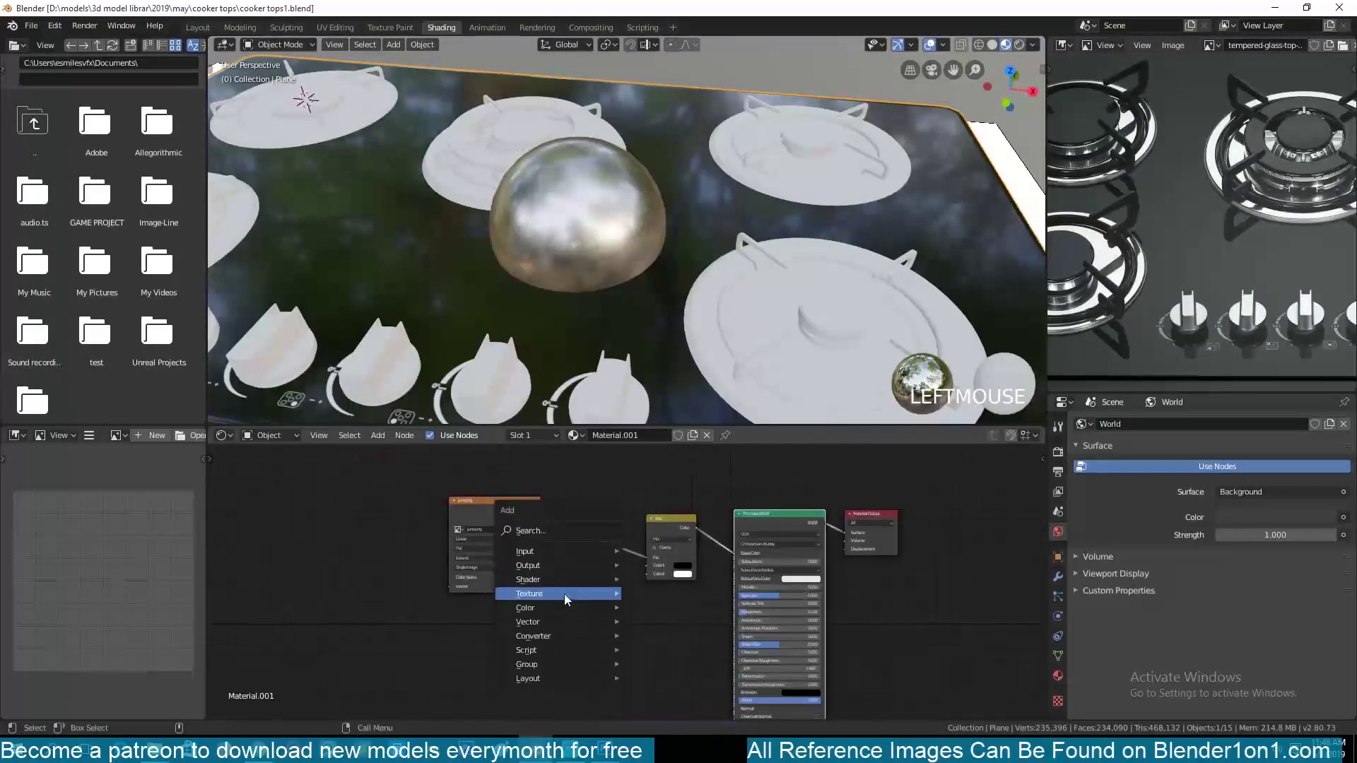
pyautogui.click(563, 617)
pyautogui.doubleClick(243, 168)
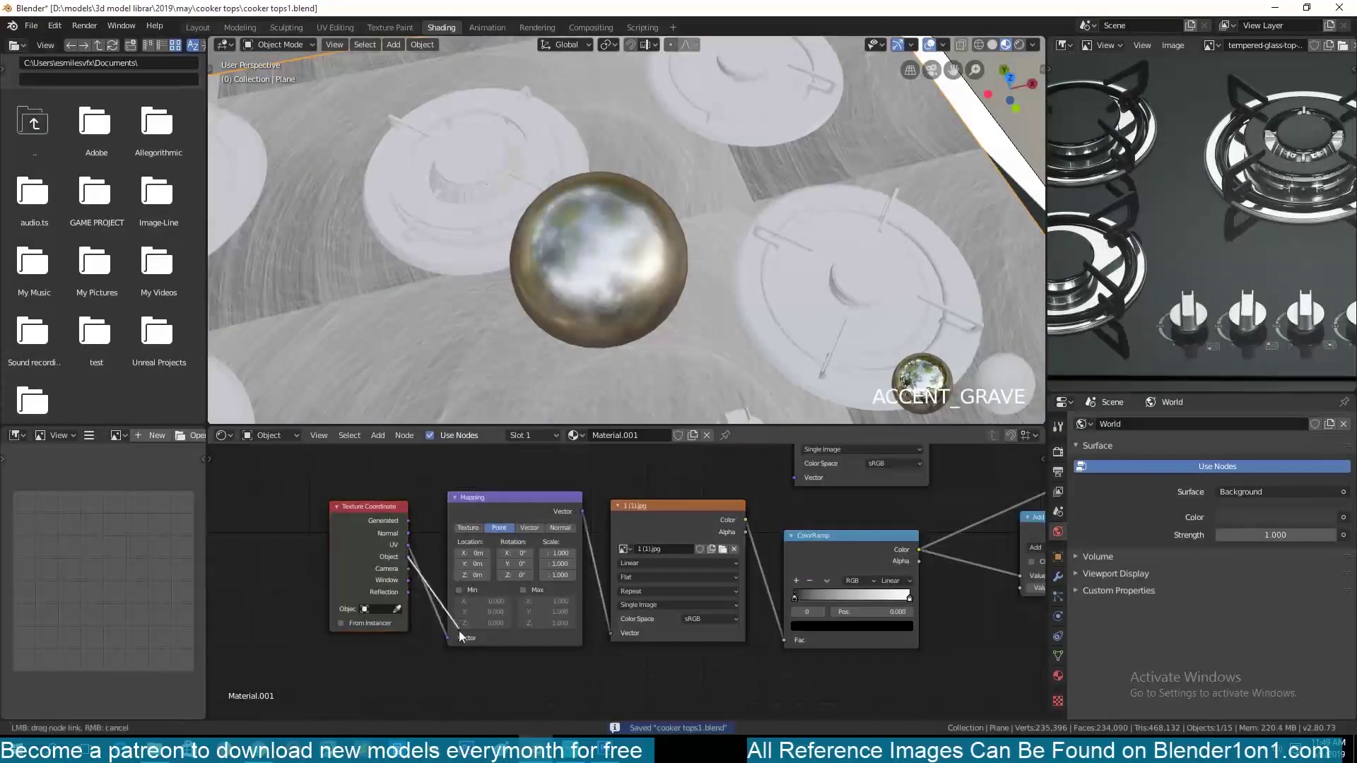
# Map 1 (1).jpg by Object coordinates with Box projection, save, and apply the panel's object transform
pyautogui.moveTo(459, 634); pyautogui.dragTo(448, 638)
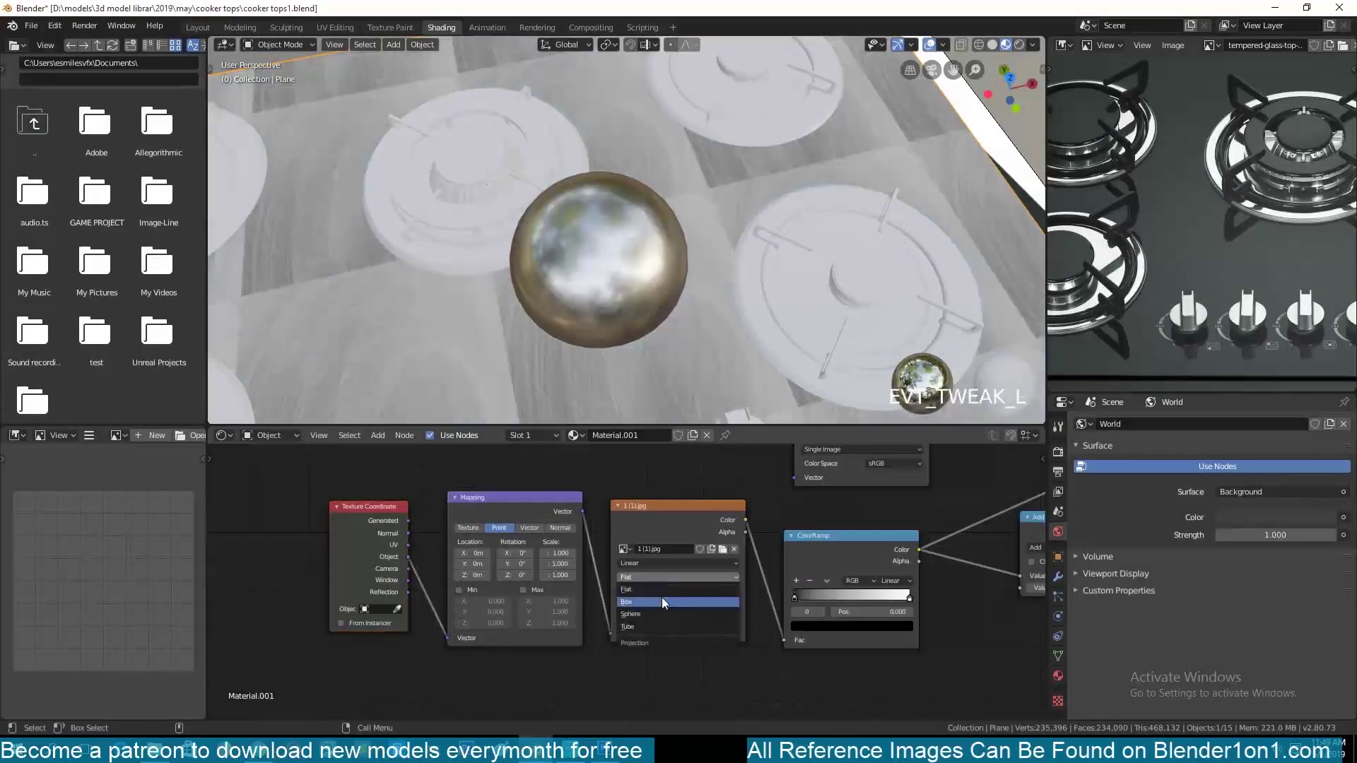
pyautogui.hotkey('ctrl', 's')
pyautogui.hotkey('ctrl', 'a')
pyautogui.click(505, 353)
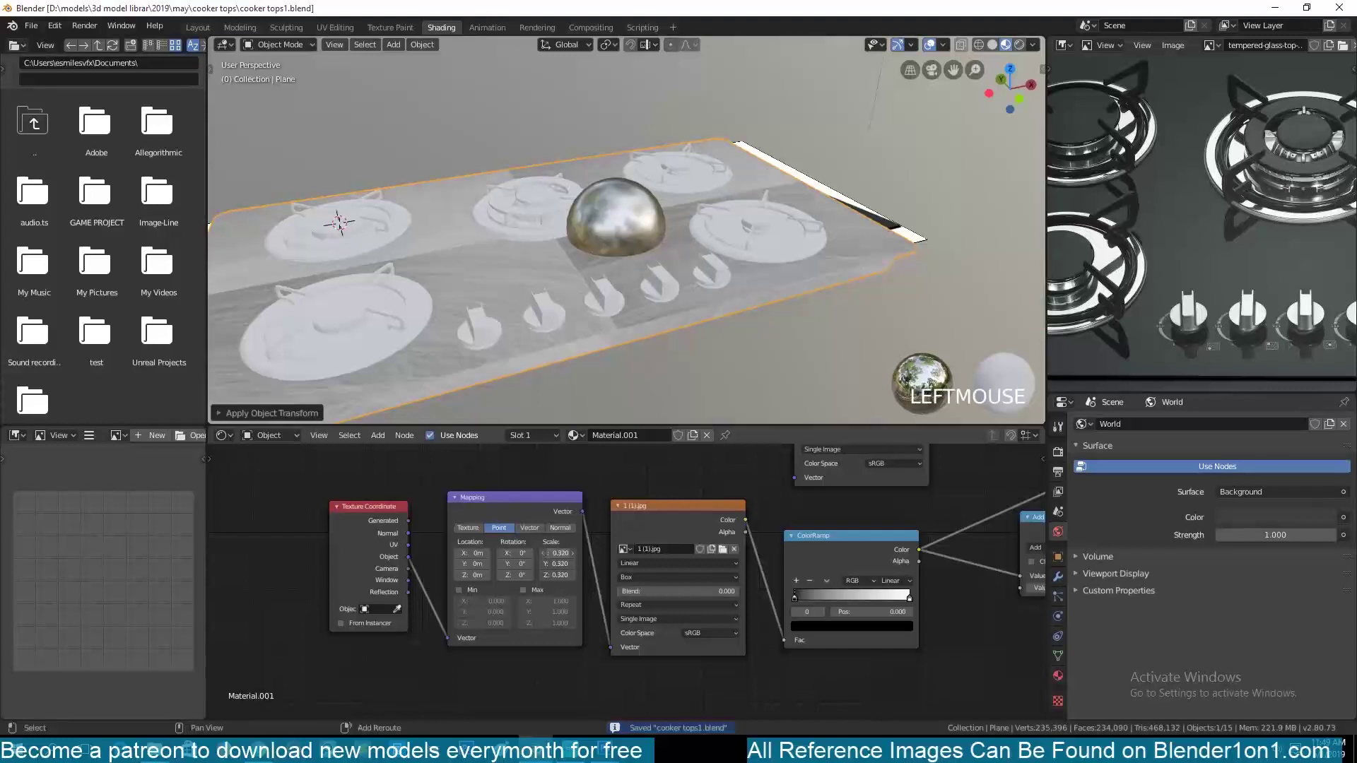
# Adjust the Mapping node's scale and set its location to X -0.71 and Y -0.47, with the texture's box blend at 0.650
pyautogui.scroll(1, 572, 274)
pyautogui.keyDown('shift'); pyautogui.moveTo(572, 274); pyautogui.dragTo(642, 227, button='middle'); pyautogui.keyUp('shift')
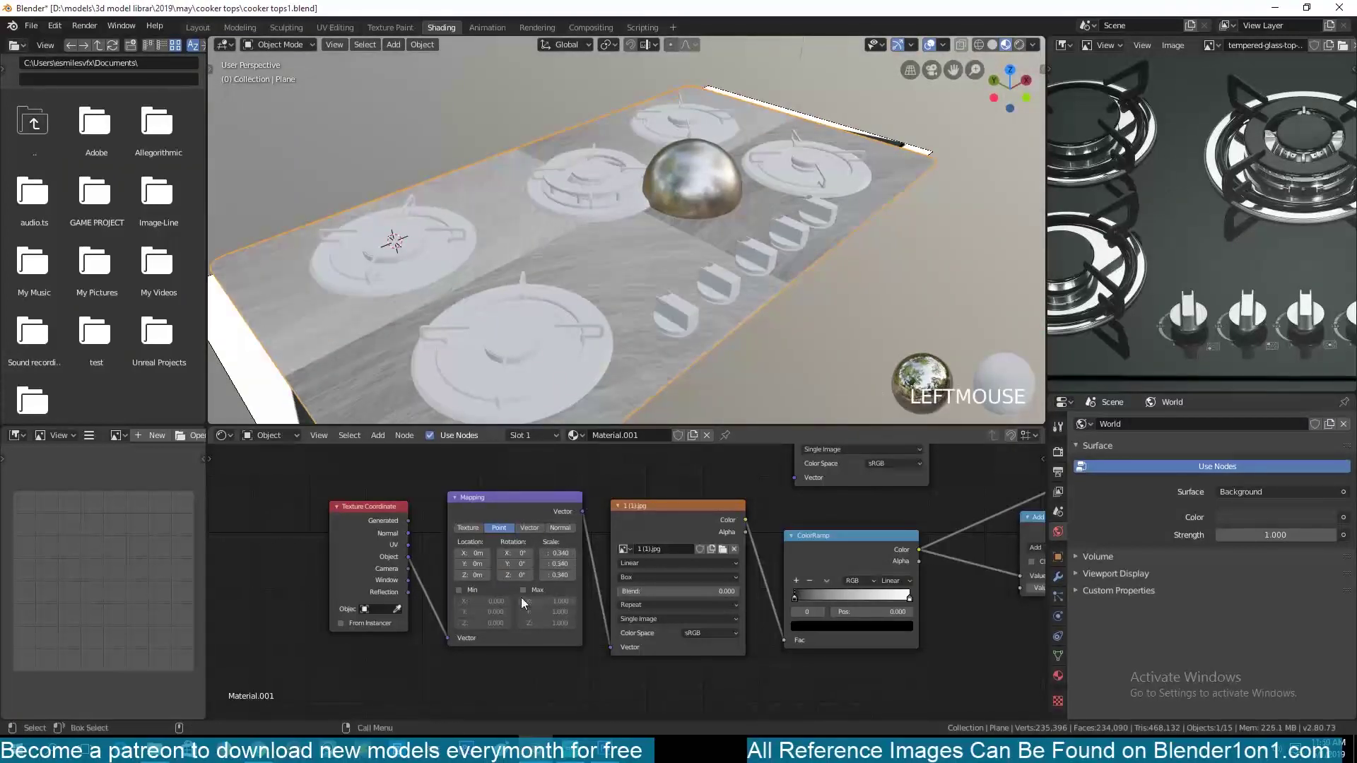
pyautogui.moveTo(478, 563); pyautogui.dragTo(562, 664)
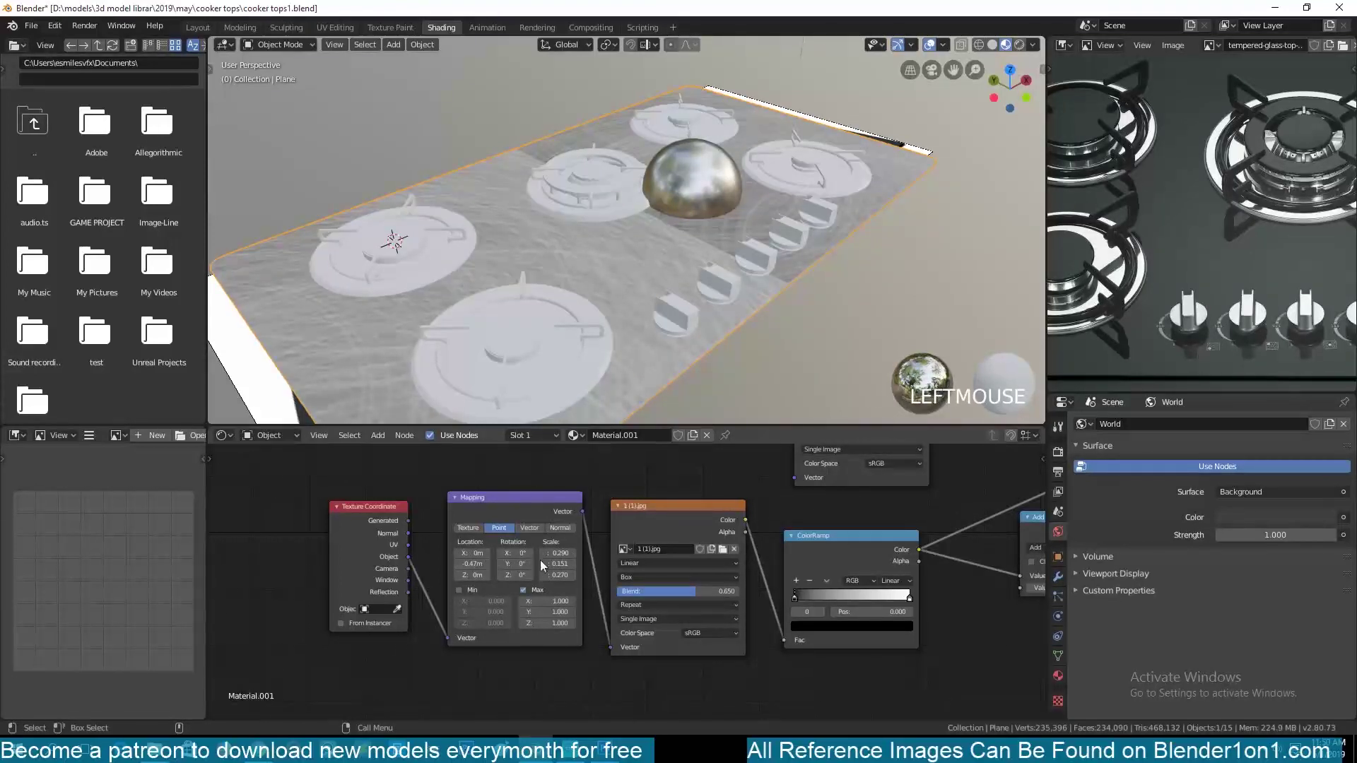
pyautogui.keyDown('shift'); pyautogui.moveTo(474, 553); pyautogui.dragTo(453, 553); pyautogui.keyUp('shift')
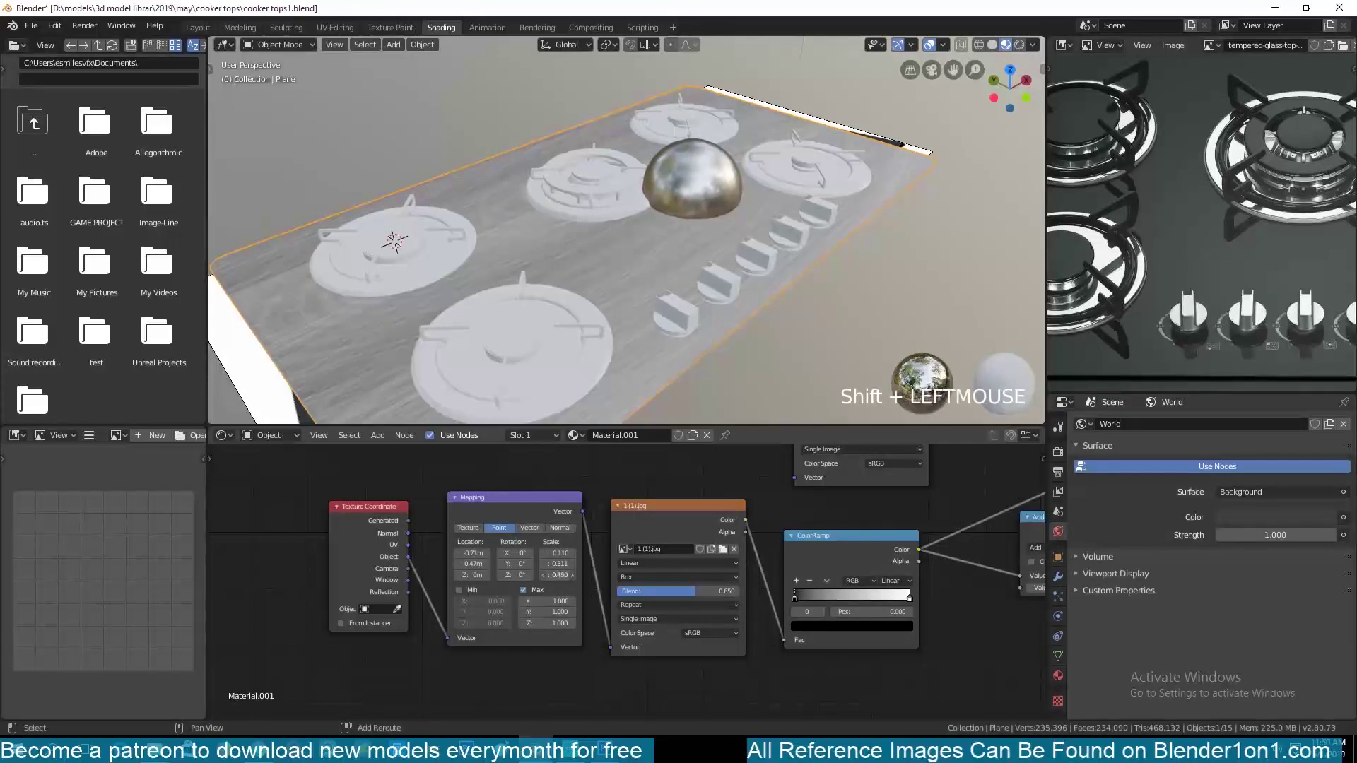
pyautogui.keyDown('shift'); pyautogui.moveTo(557, 552); pyautogui.dragTo(550, 552); pyautogui.keyUp('shift')
pyautogui.moveTo(580, 354); pyautogui.dragTo(472, 343, button='middle')
# Move the coordinate, mapping and image texture nodes away from the ColorRamp to space out the node tree, and save
pyautogui.scroll(-2, 472, 523)
pyautogui.moveTo(472, 509); pyautogui.dragTo(502, 548, button='middle')
pyautogui.moveTo(380, 524); pyautogui.dragTo(636, 671)
pyautogui.moveTo(705, 545); pyautogui.dragTo(583, 605)
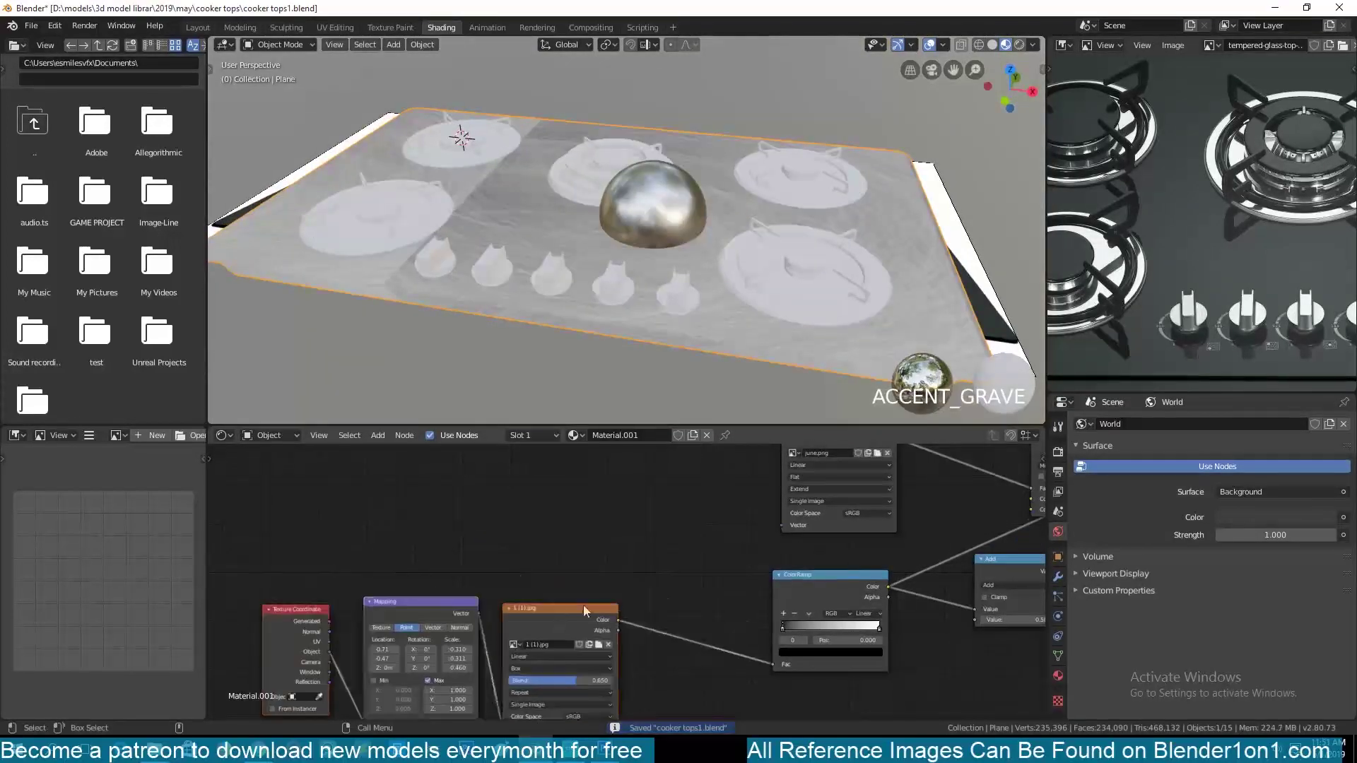
pyautogui.moveTo(583, 605); pyautogui.dragTo(651, 564, button='middle')
pyautogui.hotkey('ctrl', 's')
pyautogui.moveTo(565, 497); pyautogui.dragTo(535, 484, button='middle')
# Preview the panel's Principled BSDF, save the file, and fine-tune the value of the Add node feeding Roughness
pyautogui.click(870, 598)
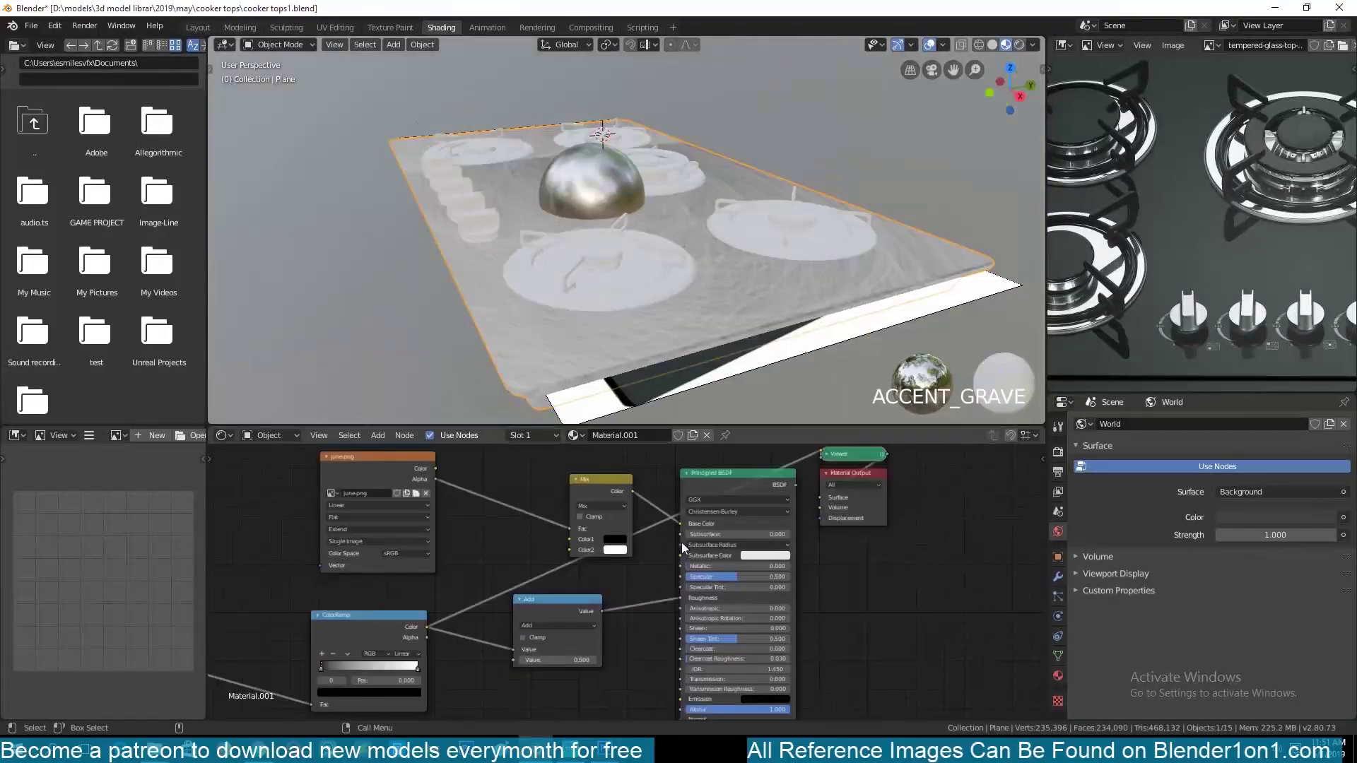
pyautogui.keyDown('ctrl'); pyautogui.keyDown('shift'); pyautogui.click(735, 473); pyautogui.keyUp('shift'); pyautogui.keyUp('ctrl')
pyautogui.scroll(5, 617, 293)
pyautogui.moveTo(616, 293); pyautogui.dragTo(858, 283, button='middle')
pyautogui.hotkey('ctrl', 's')
pyautogui.moveTo(607, 648); pyautogui.dragTo(655, 626, button='middle')
pyautogui.keyDown('shift'); pyautogui.moveTo(622, 639); pyautogui.dragTo(596, 638); pyautogui.keyUp('shift')
pyautogui.scroll(-5, 626, 230)
pyautogui.press('`')
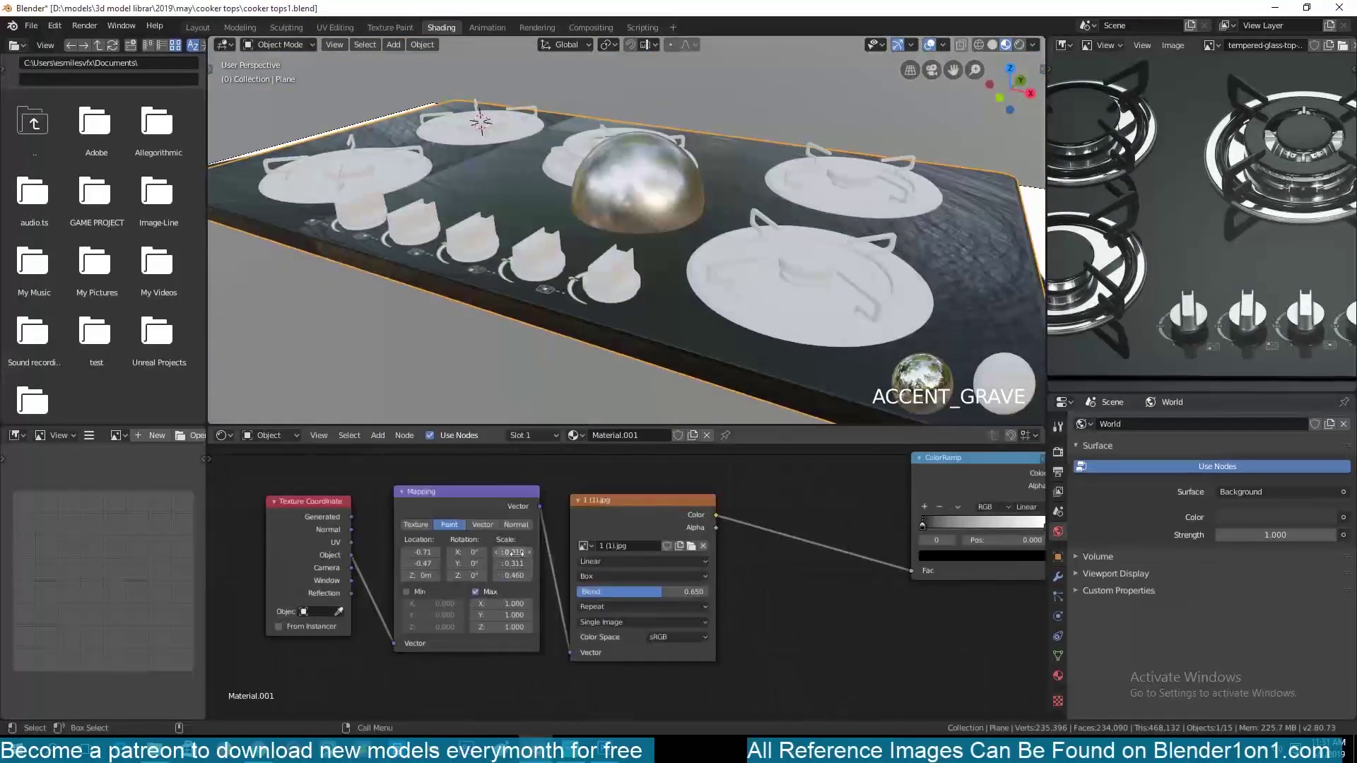
# Replace 1 (1).jpg with scratchmap.png from the scratches folder as the roughness texture, and save
pyautogui.click(692, 545)
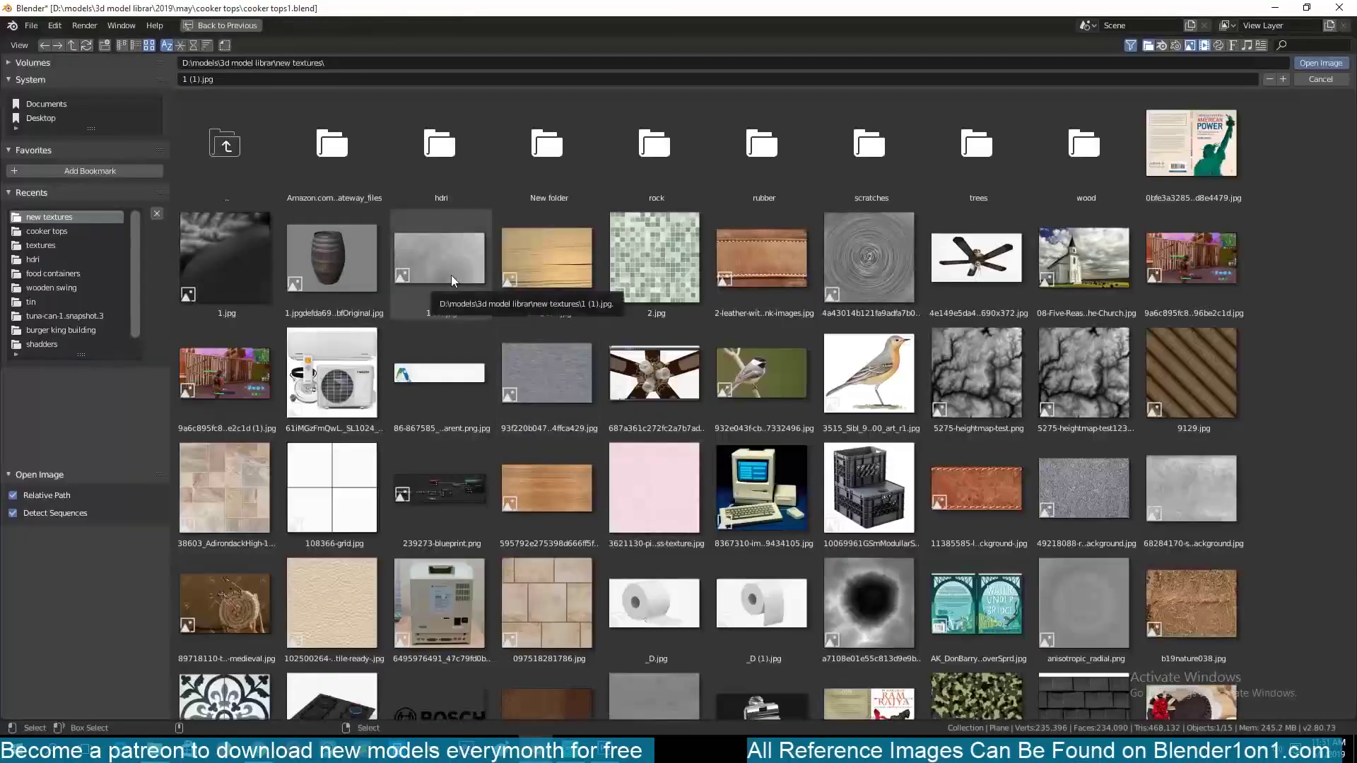
pyautogui.scroll(-1, 1043, 509)
pyautogui.scroll(-12, 651, 672)
pyautogui.scroll(10, 649, 524)
pyautogui.scroll(5, 646, 523)
pyautogui.click(901, 191)
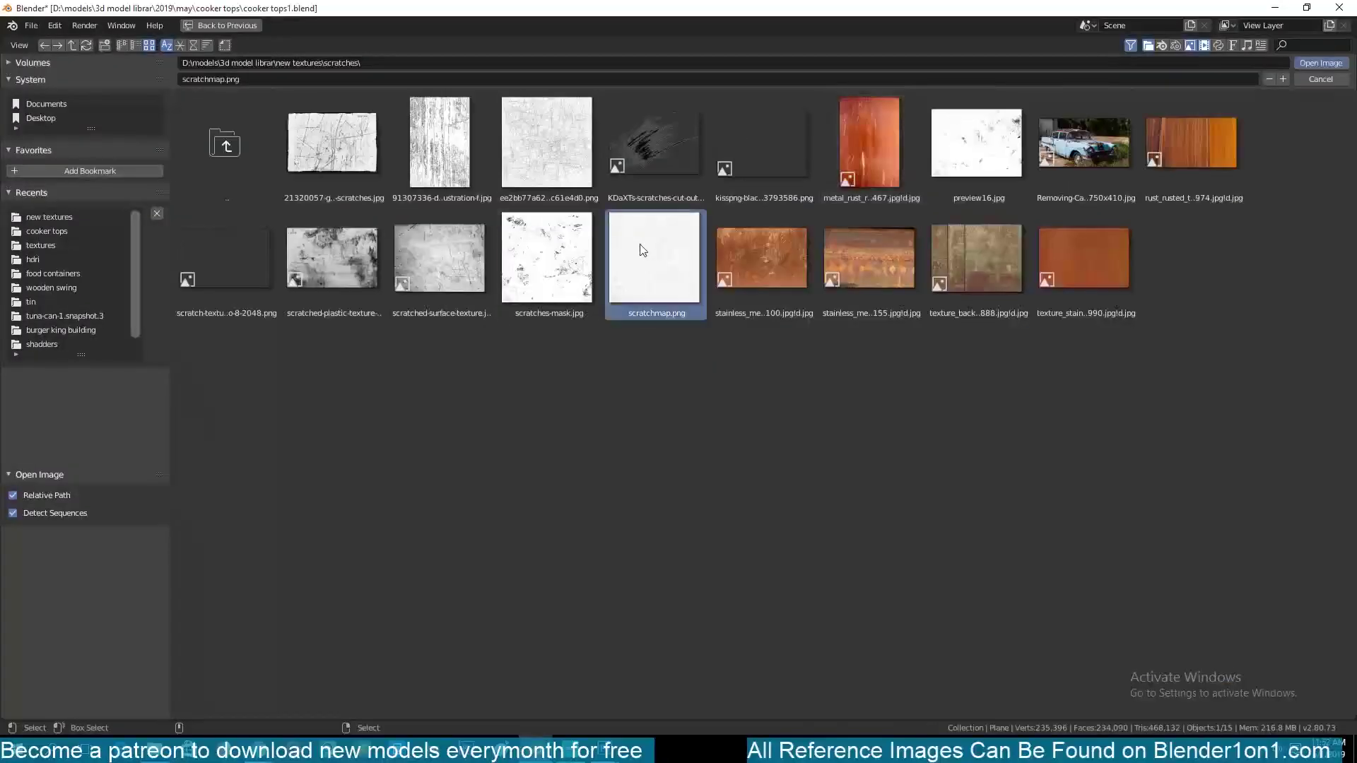
pyautogui.doubleClick(640, 251)
pyautogui.moveTo(844, 320); pyautogui.dragTo(911, 332, button='middle')
pyautogui.hotkey('ctrl', 's')
# Move the ColorRamp node aside and insert an Invert node between it and the Add node
pyautogui.moveTo(974, 482); pyautogui.dragTo(571, 567, button='middle')
pyautogui.moveTo(571, 567); pyautogui.dragTo(455, 567)
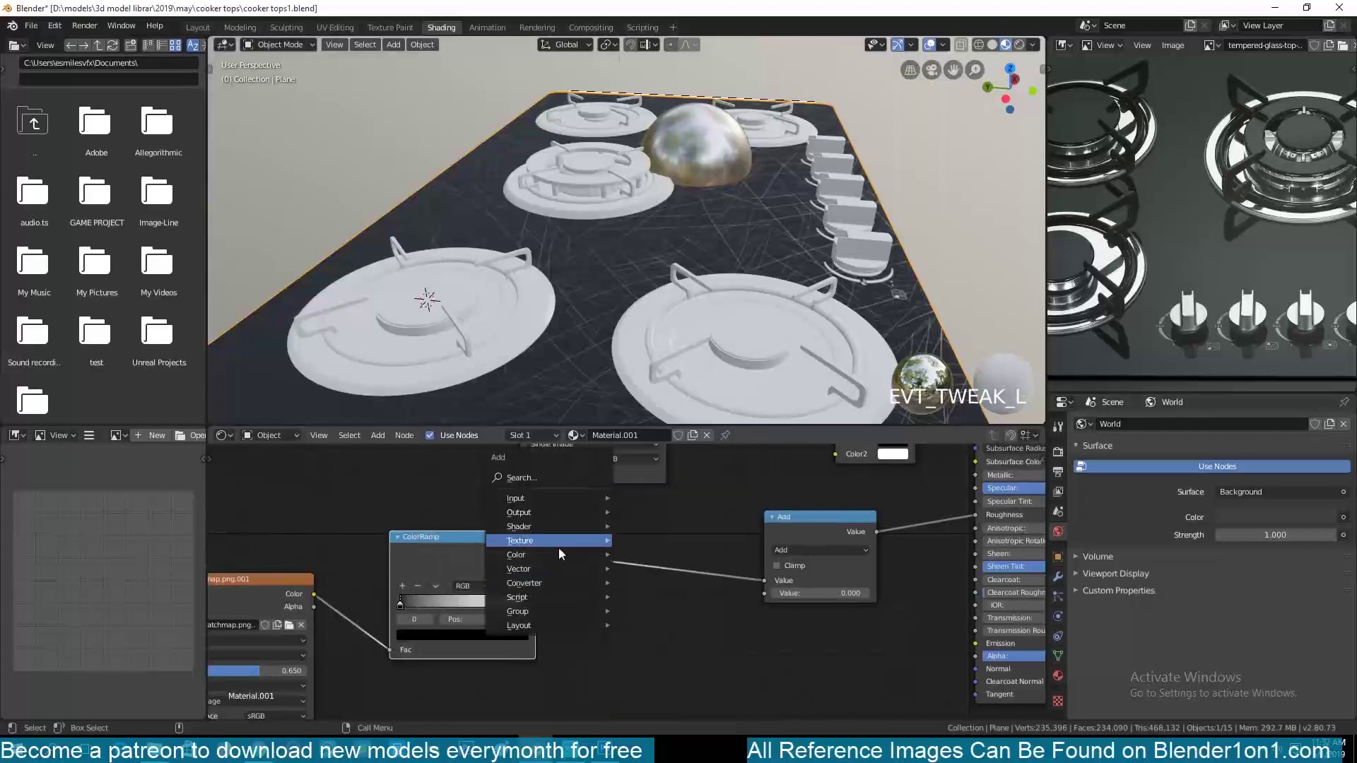
pyautogui.moveTo(558, 555)
pyautogui.click(639, 597)
pyautogui.click(597, 543)
pyautogui.moveTo(529, 583); pyautogui.dragTo(875, 549, button='middle')
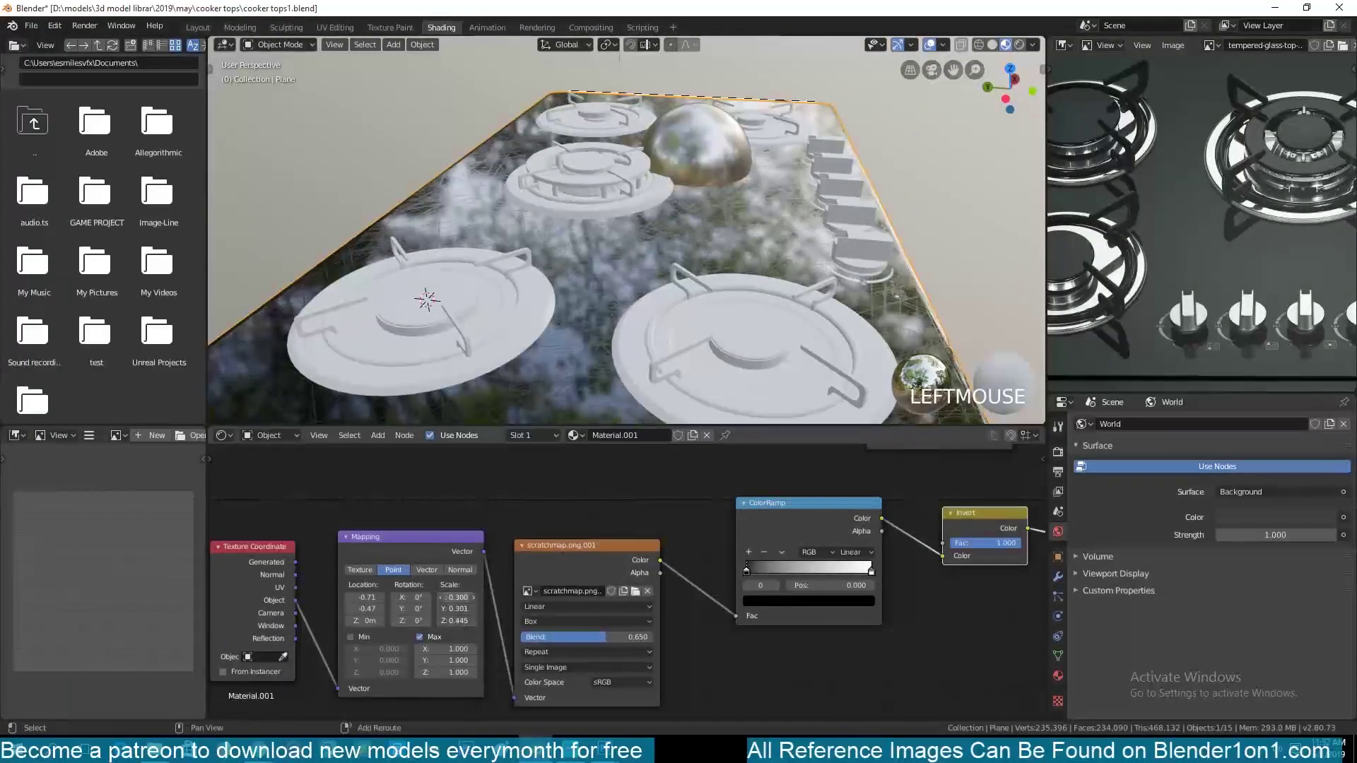
# Reset the scratch texture's Mapping node to location 0 and scale 1 on all axes, and save
pyautogui.moveTo(410, 619); pyautogui.dragTo(482, 572, button='middle')
pyautogui.doubleClick(370, 601)
pyautogui.write('0')
pyautogui.moveTo(622, 356); pyautogui.dragTo(622, 184, button='middle')
pyautogui.hotkey('ctrl', 's')
pyautogui.write('1')
pyautogui.press('Return')
# Apply the glass panel's object transform and save the file
pyautogui.moveTo(551, 212); pyautogui.dragTo(379, 304, button='middle')
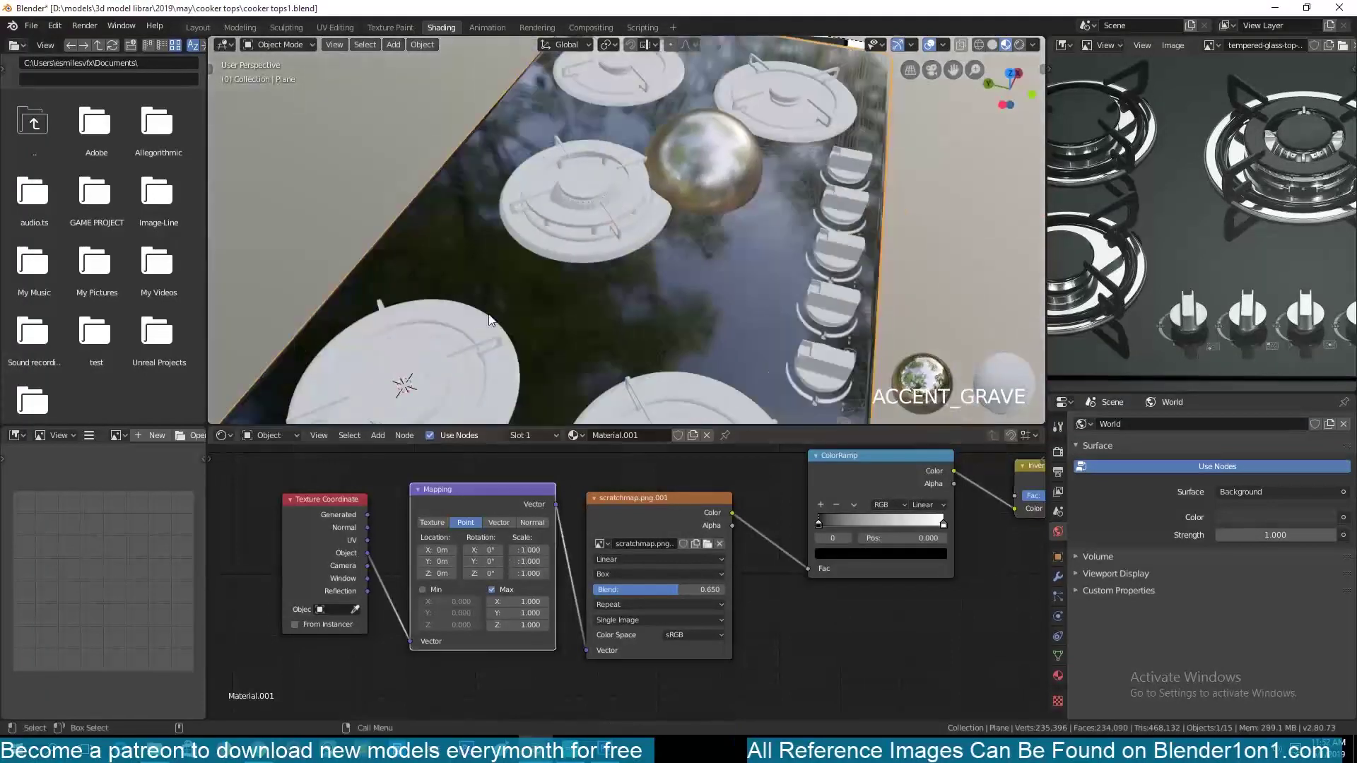
pyautogui.hotkey('ctrl', 'a')
pyautogui.click(585, 286)
pyautogui.hotkey('ctrl', 's')
pyautogui.moveTo(585, 287); pyautogui.dragTo(632, 260, button='middle')
# Cut an additional edge loop around the side of the glass panel and reapply its object transform
pyautogui.press('Tab')
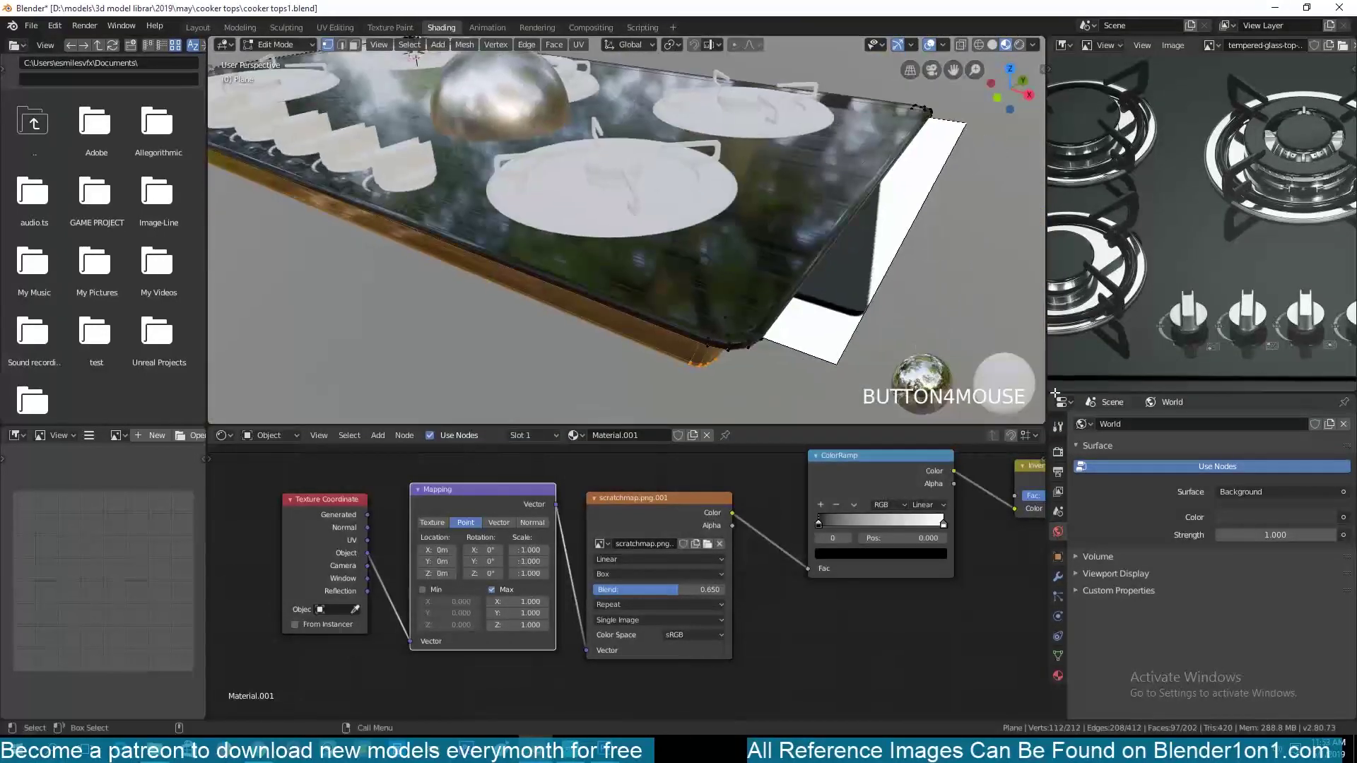
pyautogui.click(760, 286)
pyautogui.rightClick(761, 285)
pyautogui.moveTo(761, 286); pyautogui.dragTo(707, 332, button='middle')
pyautogui.hotkey('ctrl', 'b')
pyautogui.press('Tab')
pyautogui.press('Tab')
pyautogui.hotkey('ctrl', 'r')
pyautogui.click(636, 304)
pyautogui.press('Tab')
pyautogui.hotkey('ctrl', 'a')
pyautogui.click(678, 283)
pyautogui.moveTo(706, 276); pyautogui.dragTo(597, 252, button='middle')
# Turn off the Mapping node's Max limit and adjust the brightness of the ColorRamp's stop colours for the scratches
pyautogui.click(492, 590)
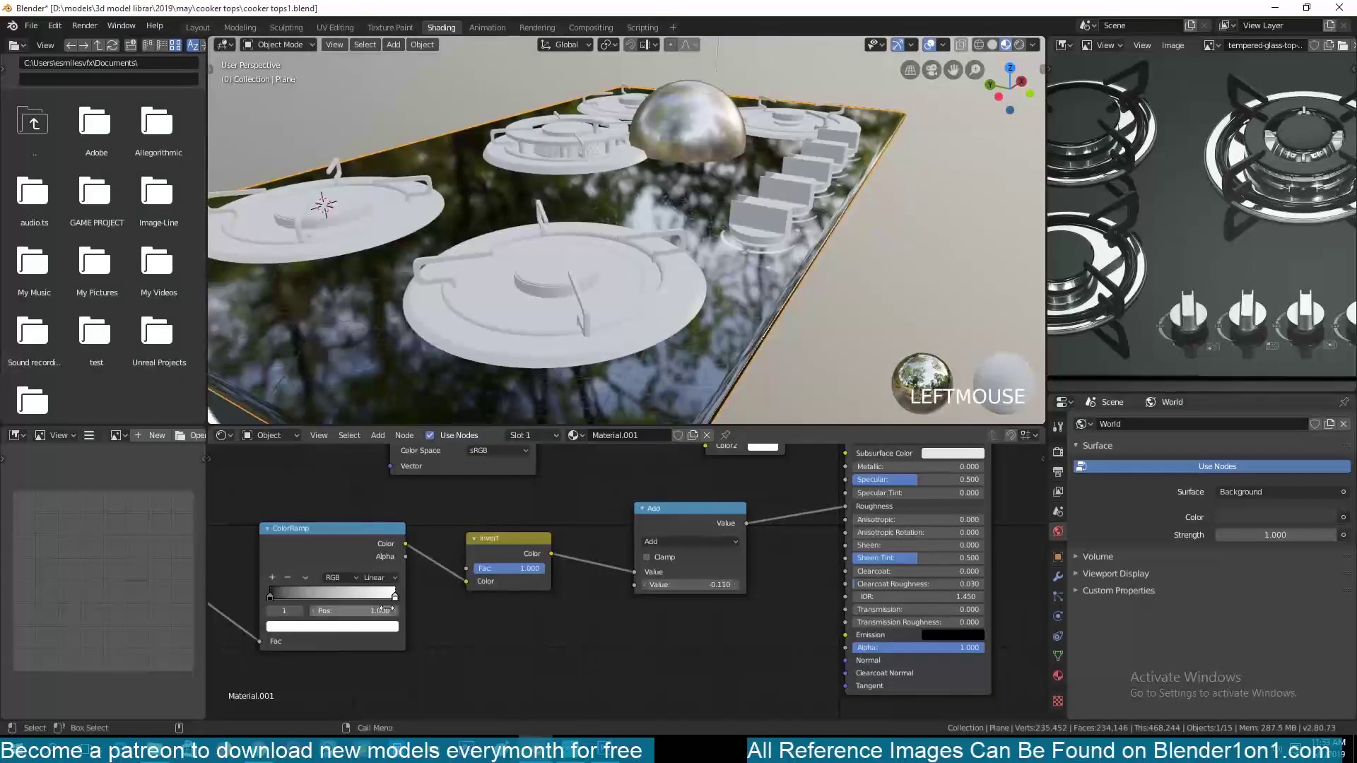
pyautogui.click(390, 627)
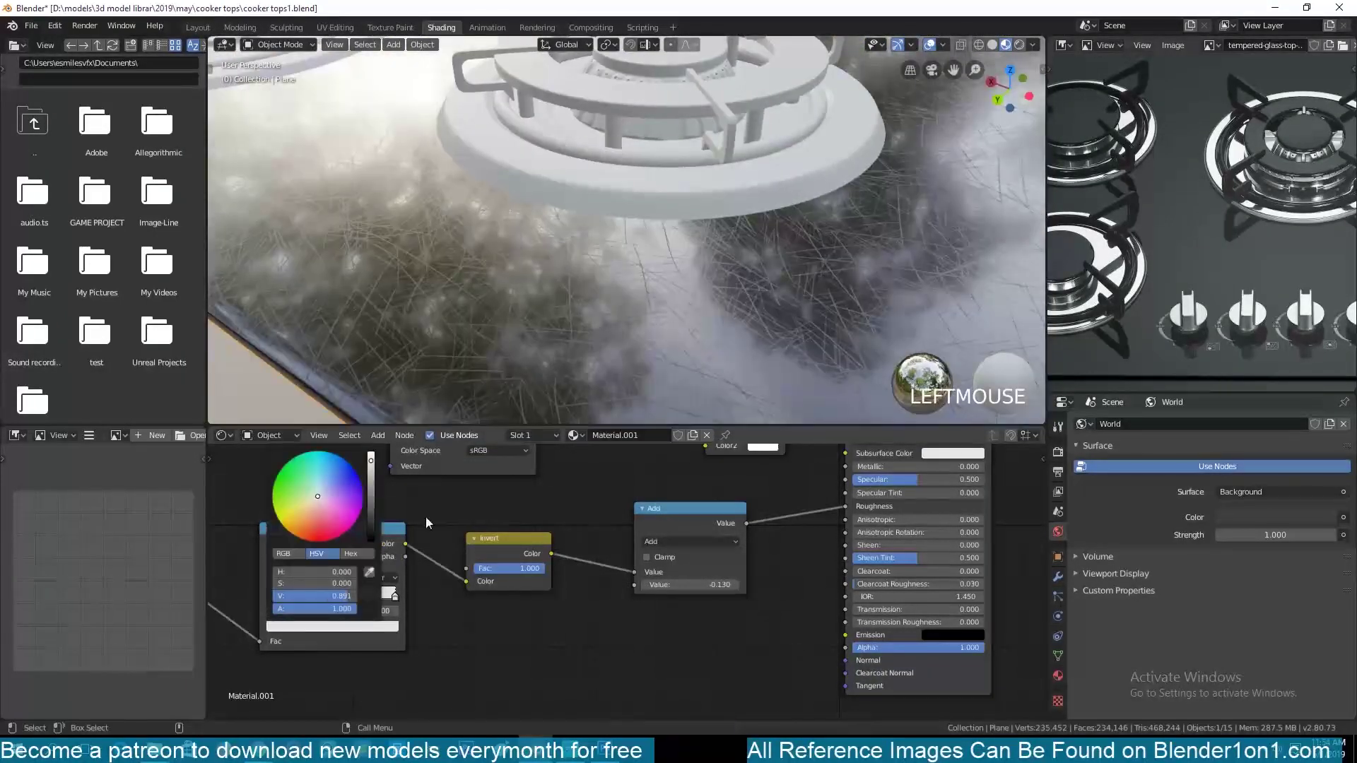
pyautogui.moveTo(370, 490); pyautogui.dragTo(370, 453)
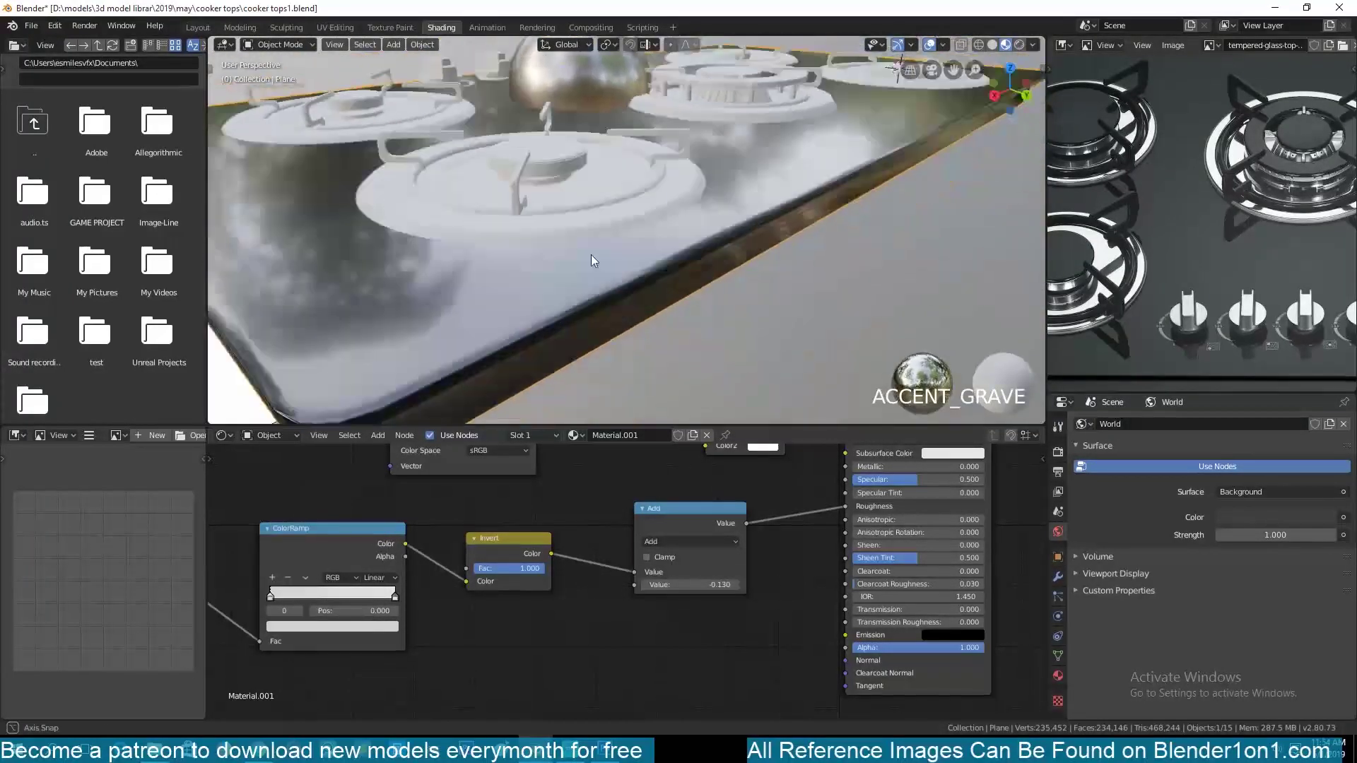
# Link the preview sphere's metal material to the burner plates and save the file
pyautogui.scroll(3, 608, 256)
pyautogui.press('`')
pyautogui.moveTo(707, 326); pyautogui.dragTo(565, 286, button='middle')
pyautogui.hotkey('ctrl', 's')
pyautogui.click(754, 266)
pyautogui.scroll(-4, 666, 370)
pyautogui.keyDown('shift'); pyautogui.click(668, 365); pyautogui.keyUp('shift')
pyautogui.hotkey('ctrl', 'l')
pyautogui.click(677, 365)
pyautogui.press('`')
pyautogui.hotkey('ctrl', 's')
# Link the preview sphere's metal material to the control knobs
pyautogui.scroll(-5, 629, 312)
pyautogui.click(512, 136)
pyautogui.click(621, 261)
pyautogui.keyDown('shift'); pyautogui.moveTo(512, 136); pyautogui.dragTo(667, 317, button='middle'); pyautogui.keyUp('shift')
pyautogui.keyDown('shift'); pyautogui.click(699, 218); pyautogui.keyUp('shift')
pyautogui.hotkey('ctrl', 'l')
pyautogui.click(698, 218)
pyautogui.press('`')
pyautogui.press('a')
pyautogui.press('a')
pyautogui.moveTo(668, 238); pyautogui.dragTo(702, 244, button='middle')
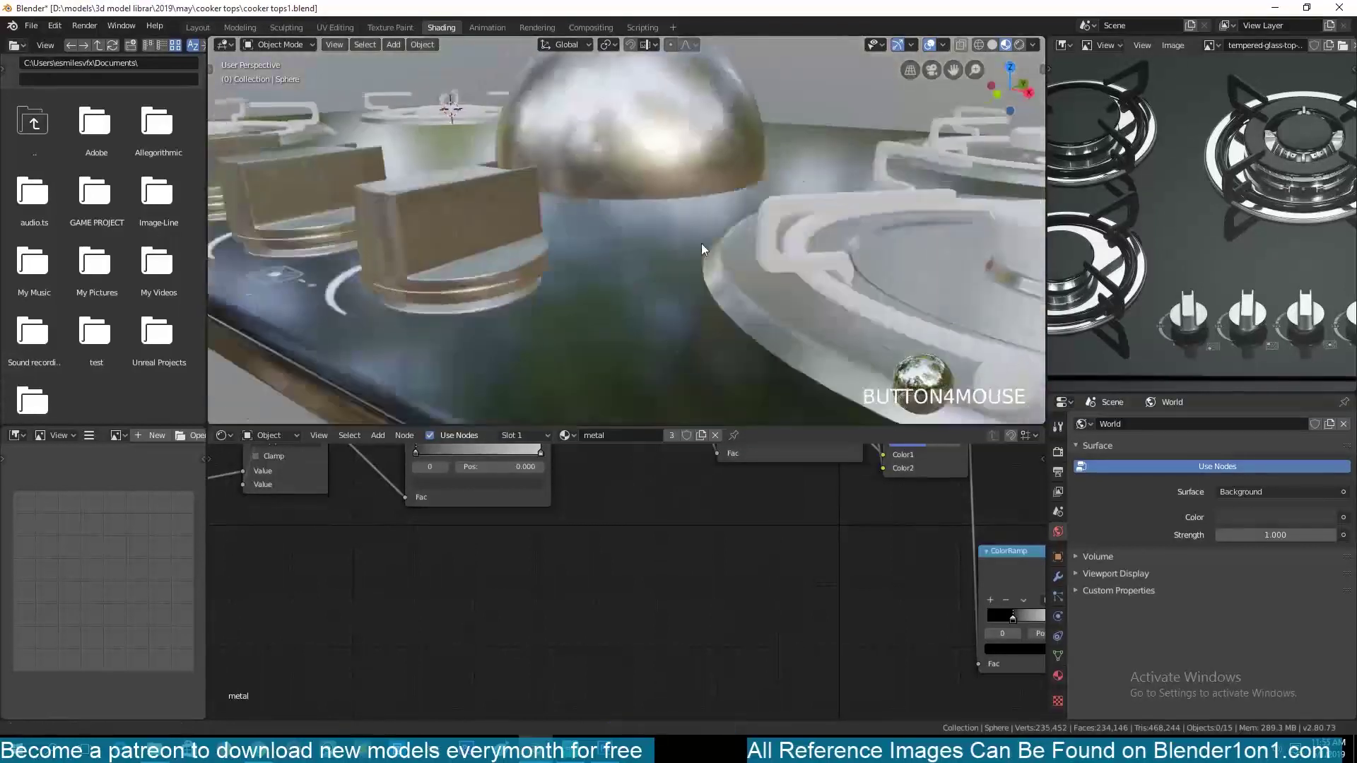
# Apply the control knobs' object transform and save the file
pyautogui.click(558, 269)
pyautogui.hotkey('ctrl', 'a')
pyautogui.click(558, 268)
pyautogui.hotkey('ctrl', 's')
pyautogui.press('`')
# Fine-tune a node value in the metal material and darken one of its ColorRamp stop colours
pyautogui.scroll(3, 891, 555)
pyautogui.moveTo(891, 554); pyautogui.dragTo(459, 560, button='middle')
pyautogui.scroll(2, 632, 583)
pyautogui.moveTo(834, 624)
pyautogui.keyDown('shift'); pyautogui.mouseDown()
pyautogui.moveTo(869, 624)
pyautogui.moveTo(852, 624)
pyautogui.mouseUp(); pyautogui.keyUp('shift')
pyautogui.moveTo(380, 501); pyautogui.dragTo(499, 530, button='middle')
pyautogui.click(474, 525)
pyautogui.click(466, 568)
pyautogui.moveTo(481, 319); pyautogui.dragTo(482, 346)
pyautogui.scroll(-8, 721, 601)
pyautogui.moveTo(721, 601); pyautogui.dragTo(544, 707, button='middle')
pyautogui.press('`')
# Delete a node from the metal material and pick a new Base Color on its Principled BSDF
pyautogui.moveTo(596, 311); pyautogui.dragTo(689, 357, button='middle')
pyautogui.moveTo(613, 613)
pyautogui.mouseDown(button='middle')
pyautogui.moveTo(614, 568)
pyautogui.moveTo(609, 613)
pyautogui.mouseUp(button='middle')
pyautogui.click(587, 514)
pyautogui.press('Delete')
pyautogui.click(762, 685)
pyautogui.moveTo(772, 603); pyautogui.dragTo(809, 578)
pyautogui.moveTo(772, 601); pyautogui.dragTo(750, 619)
pyautogui.moveTo(797, 666); pyautogui.dragTo(848, 666)
# Link the glass panel's dark material to the pan supports
pyautogui.scroll(-3, 617, 299)
pyautogui.moveTo(617, 299); pyautogui.dragTo(474, 257, button='middle')
pyautogui.scroll(4, 473, 257)
pyautogui.press('`')
pyautogui.scroll(-2, 474, 257)
pyautogui.moveTo(636, 237); pyautogui.dragTo(667, 246, button='middle')
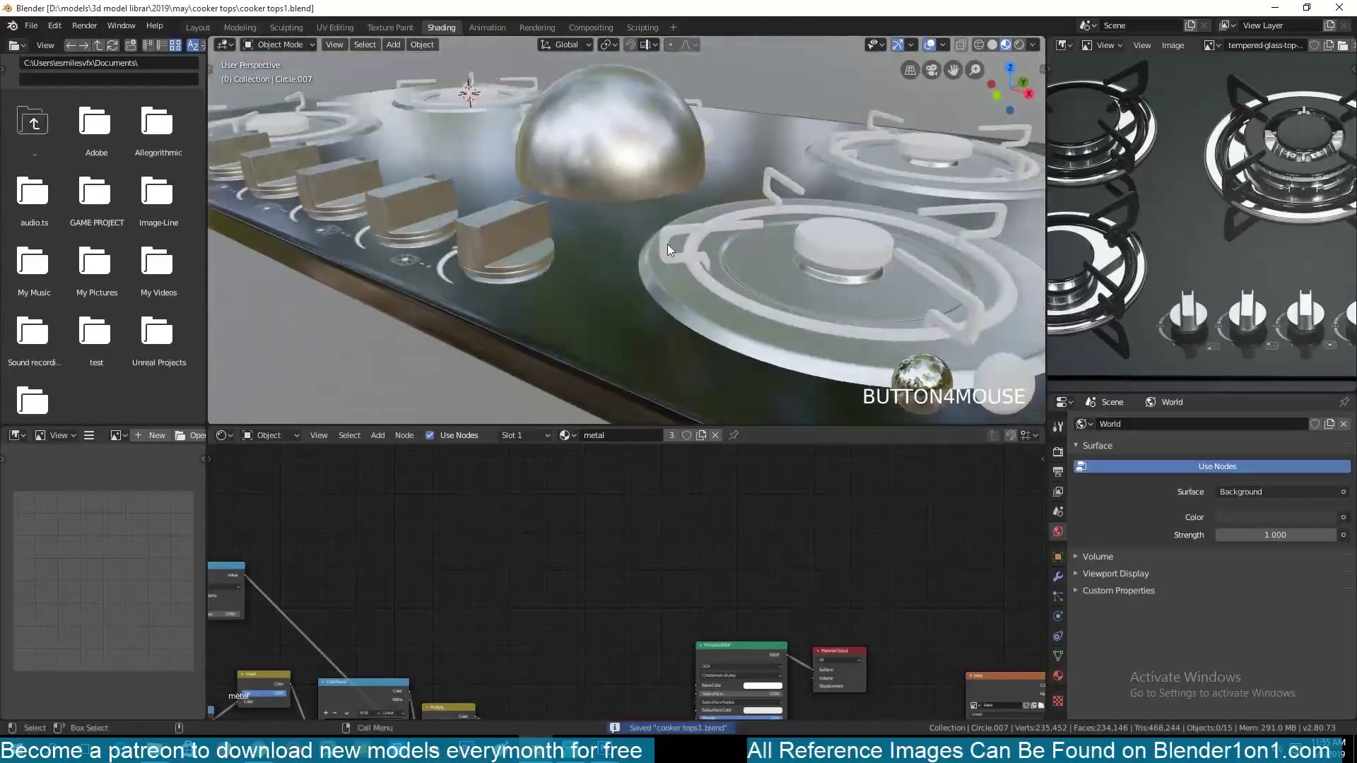
pyautogui.keyDown('shift'); pyautogui.click(570, 346); pyautogui.keyUp('shift')
pyautogui.hotkey('ctrl', 'l')
pyautogui.click(570, 345)
# Delete the metal preview sphere above the cooktop and clear the selection
pyautogui.click(610, 144)
pyautogui.press('Delete')
pyautogui.moveTo(613, 156); pyautogui.dragTo(606, 192, button='middle')
pyautogui.click(748, 278)
pyautogui.press('a')
pyautogui.press('a')
# Link the glass panel's Material.001 to the burner caps and save the file
pyautogui.scroll(-2, 628, 195)
pyautogui.keyDown('shift'); pyautogui.moveTo(607, 192); pyautogui.dragTo(529, 253, button='middle'); pyautogui.keyUp('shift')
pyautogui.press('`')
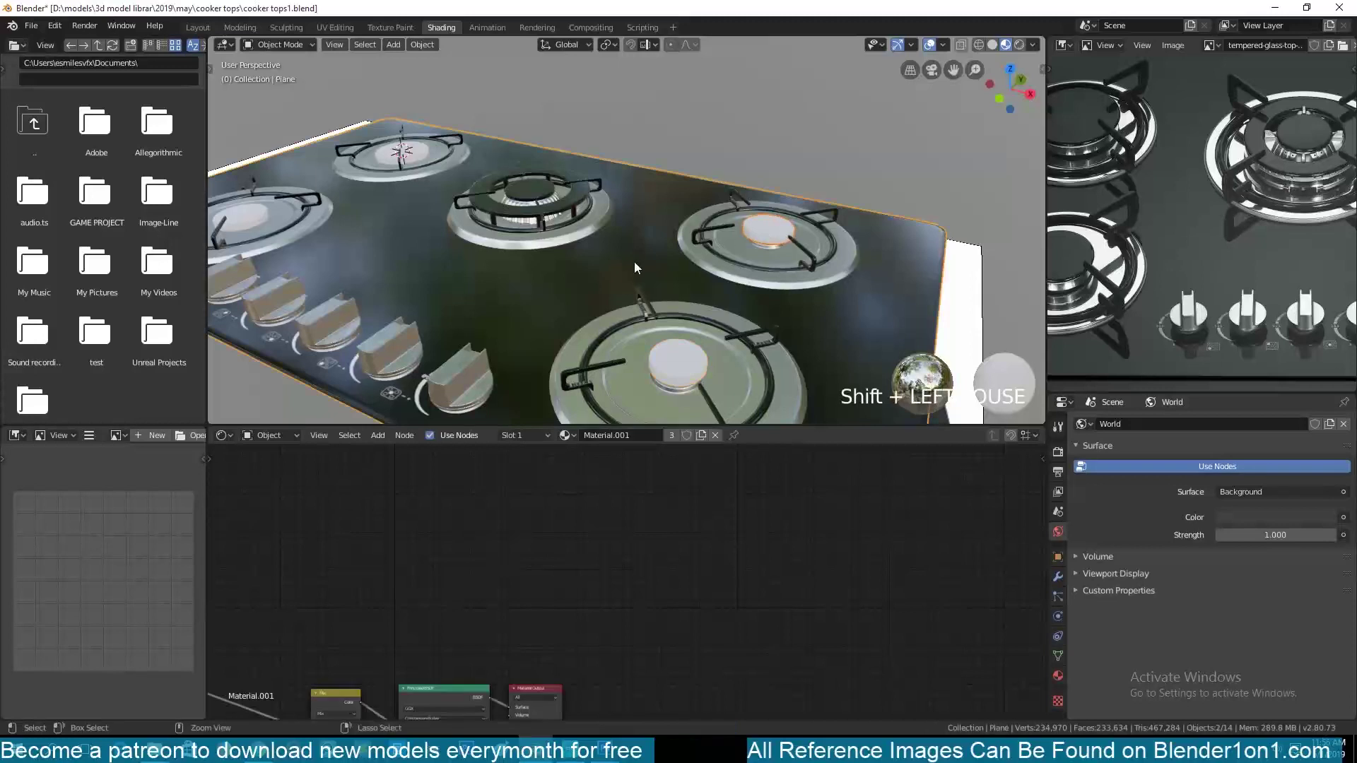
pyautogui.hotkey('ctrl', 'l')
pyautogui.scroll(-4, 634, 262)
pyautogui.moveTo(634, 261); pyautogui.dragTo(601, 354, button='middle')
pyautogui.hotkey('ctrl', 's')
# Hide the reference image empty beneath the cooktop
pyautogui.click(858, 293)
pyautogui.press('h')
pyautogui.scroll(-4, 1202, 226)
pyautogui.moveTo(763, 311); pyautogui.dragTo(814, 386, button='middle')
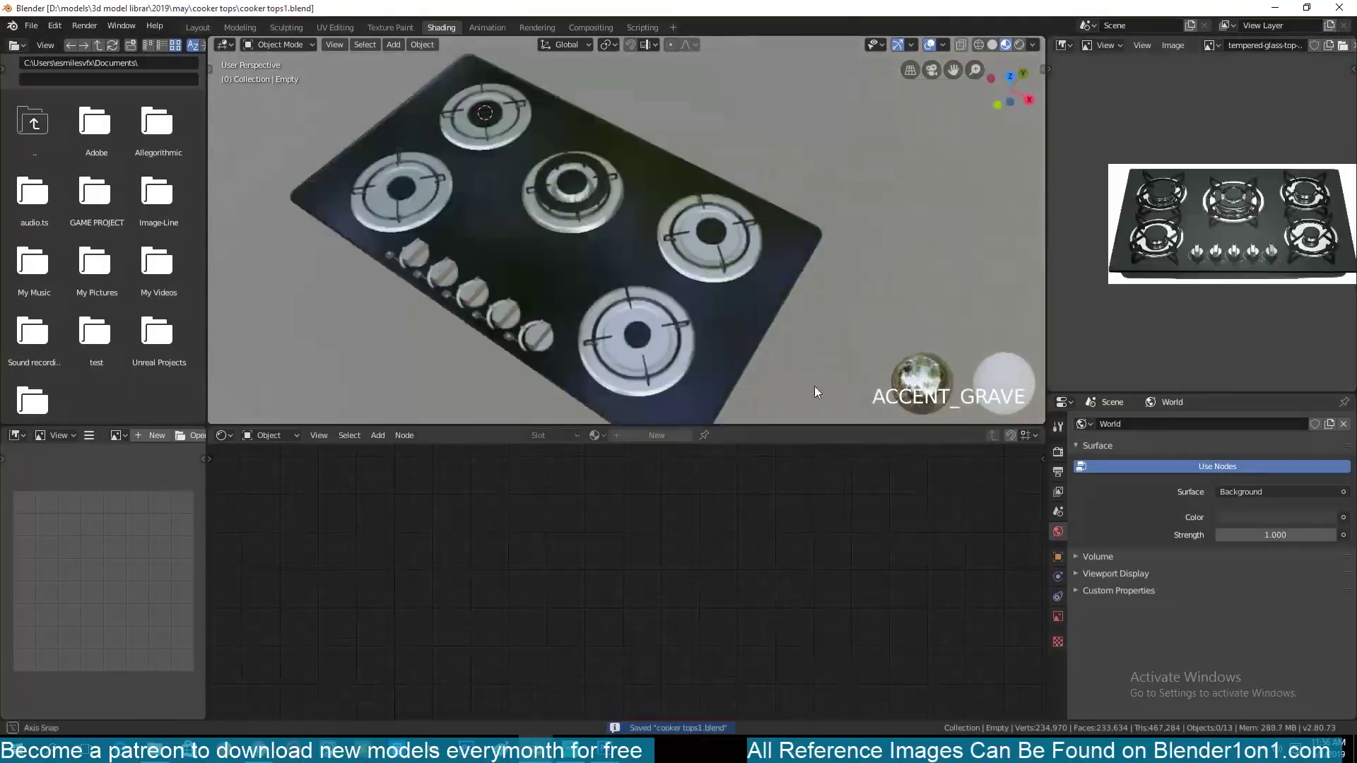
# Enable Eevee's Screen Space Reflections, save the file, and switch the viewport to rendered shading
pyautogui.click(1089, 588)
pyautogui.moveTo(798, 233); pyautogui.dragTo(866, 167, button='middle')
pyautogui.hotkey('ctrl', 's')
pyautogui.click(1019, 45)
pyautogui.scroll(-4, 828, 168)
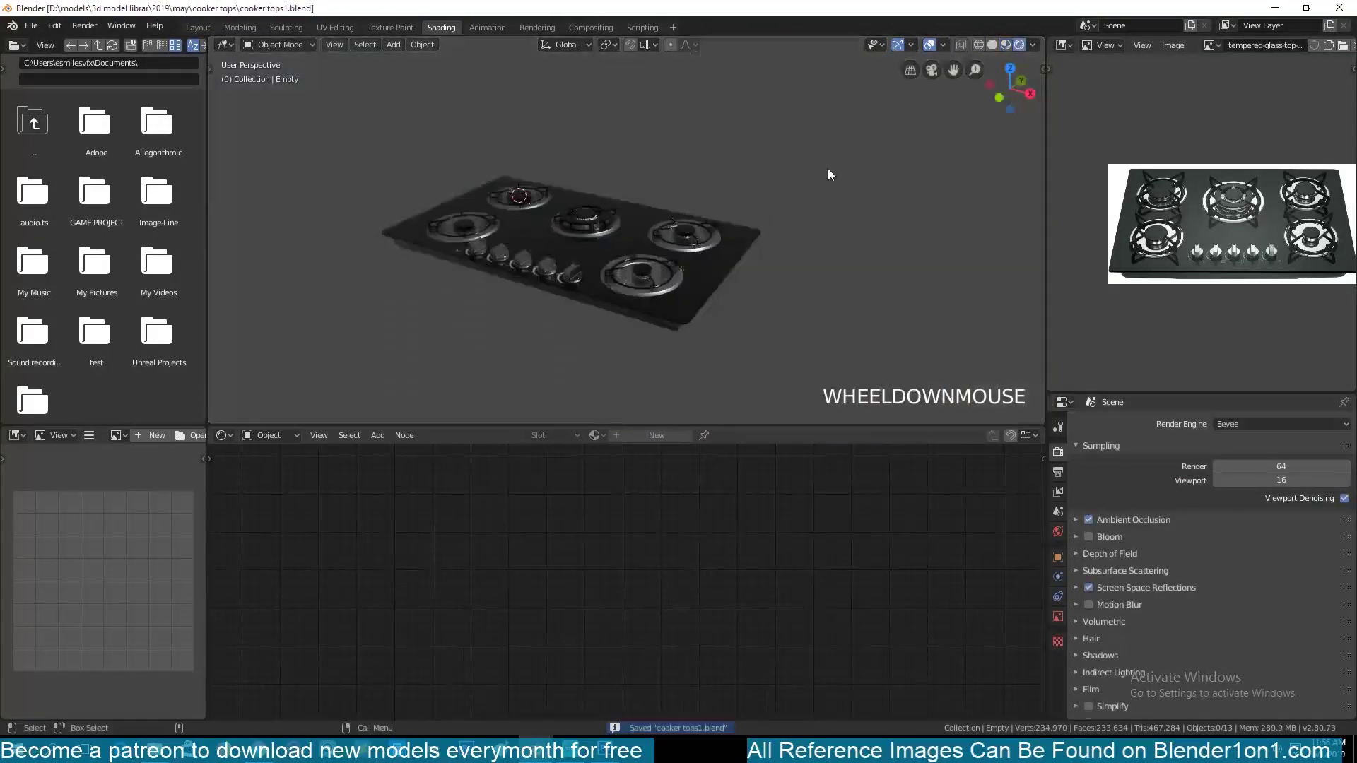
# Move the light to the middle of the panel's rear edge in top view and make it an Area light
pyautogui.click(829, 168)
pyautogui.press('KP_7')
pyautogui.press('g')
pyautogui.click(506, 145)
pyautogui.click(1058, 618)
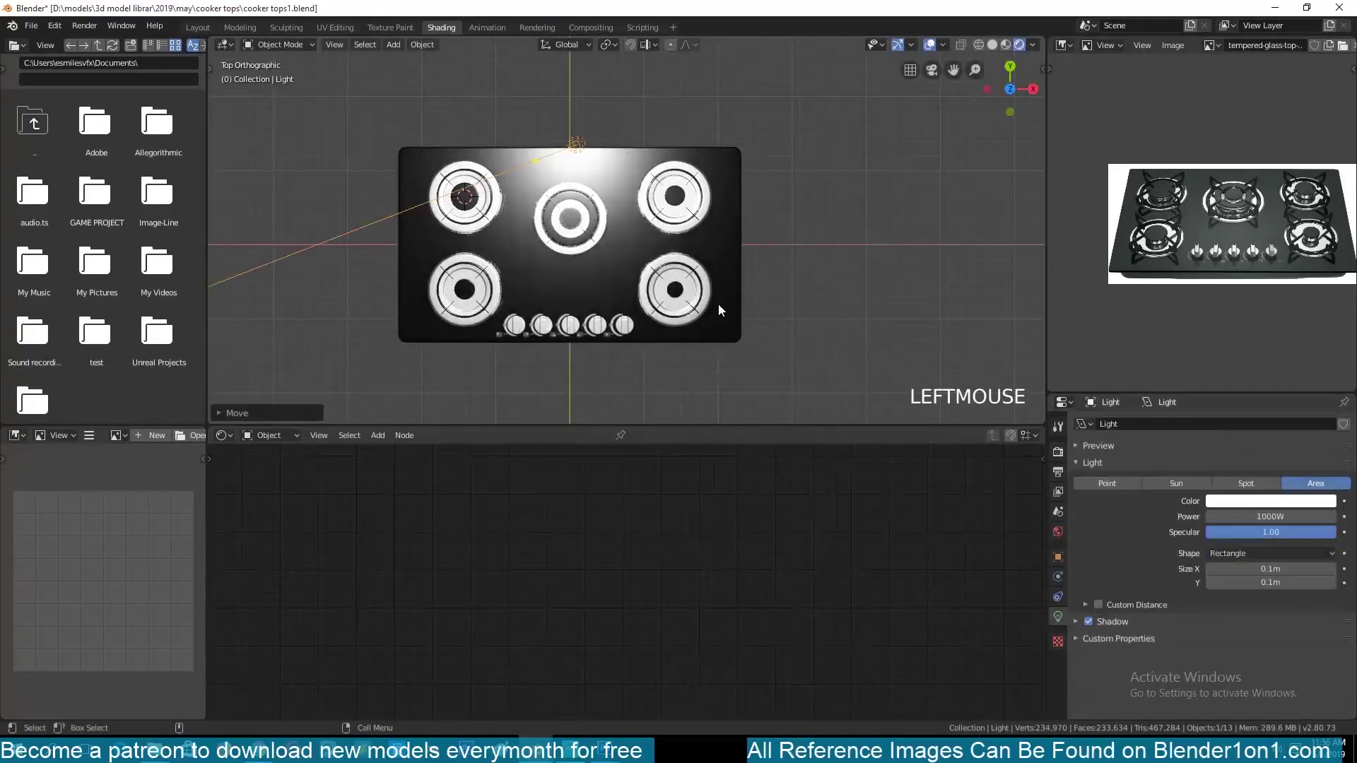
# Clear the area light's rotation, make it a 1 m square, and place a rotated linked duplicate beside the panel's short edge
pyautogui.hotkey('alt', 'r')
pyautogui.press('KP_3')
pyautogui.moveTo(734, 368); pyautogui.dragTo(709, 333, button='middle')
pyautogui.scroll(-1, 709, 333)
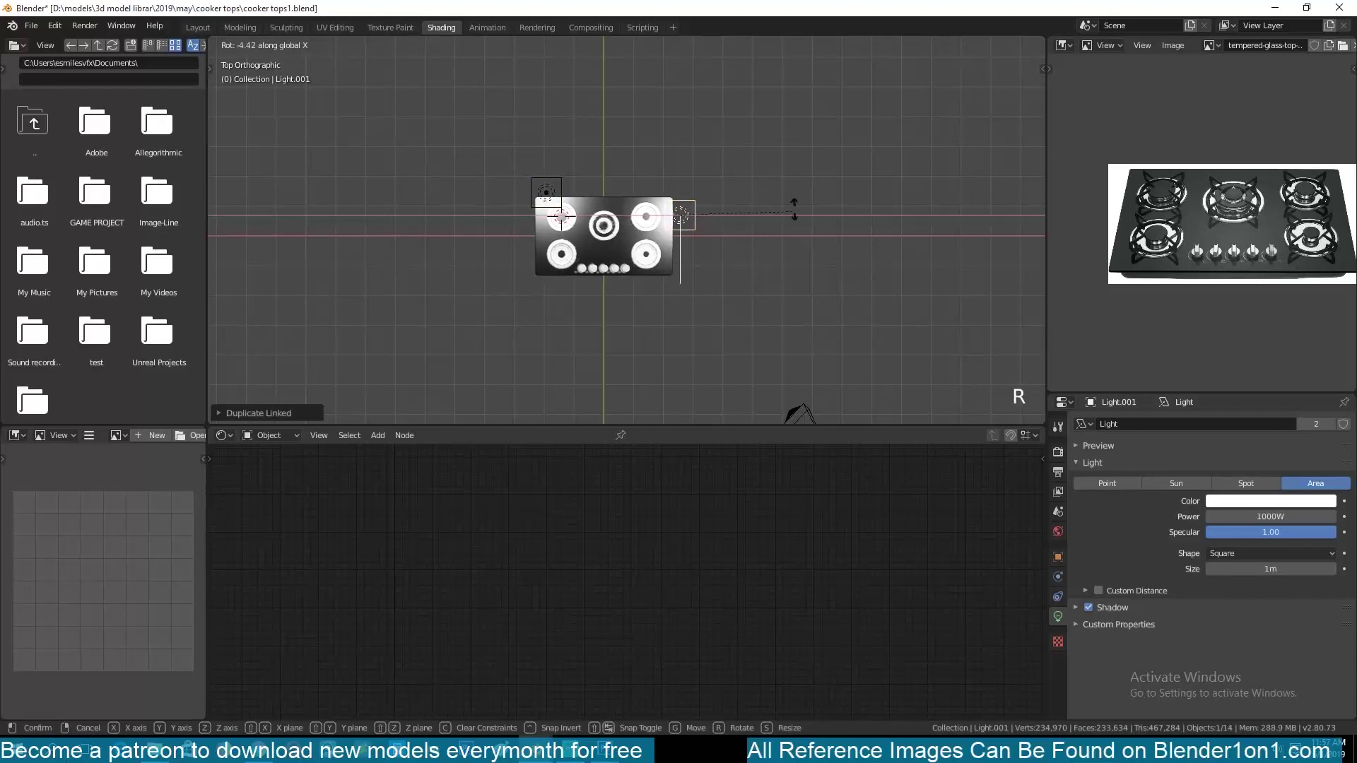
# Fine-tune the Add node's value driving the glass panel's roughness and save the file
pyautogui.scroll(5, 684, 190)
pyautogui.moveTo(748, 221); pyautogui.dragTo(709, 213, button='middle')
pyautogui.click(709, 213)
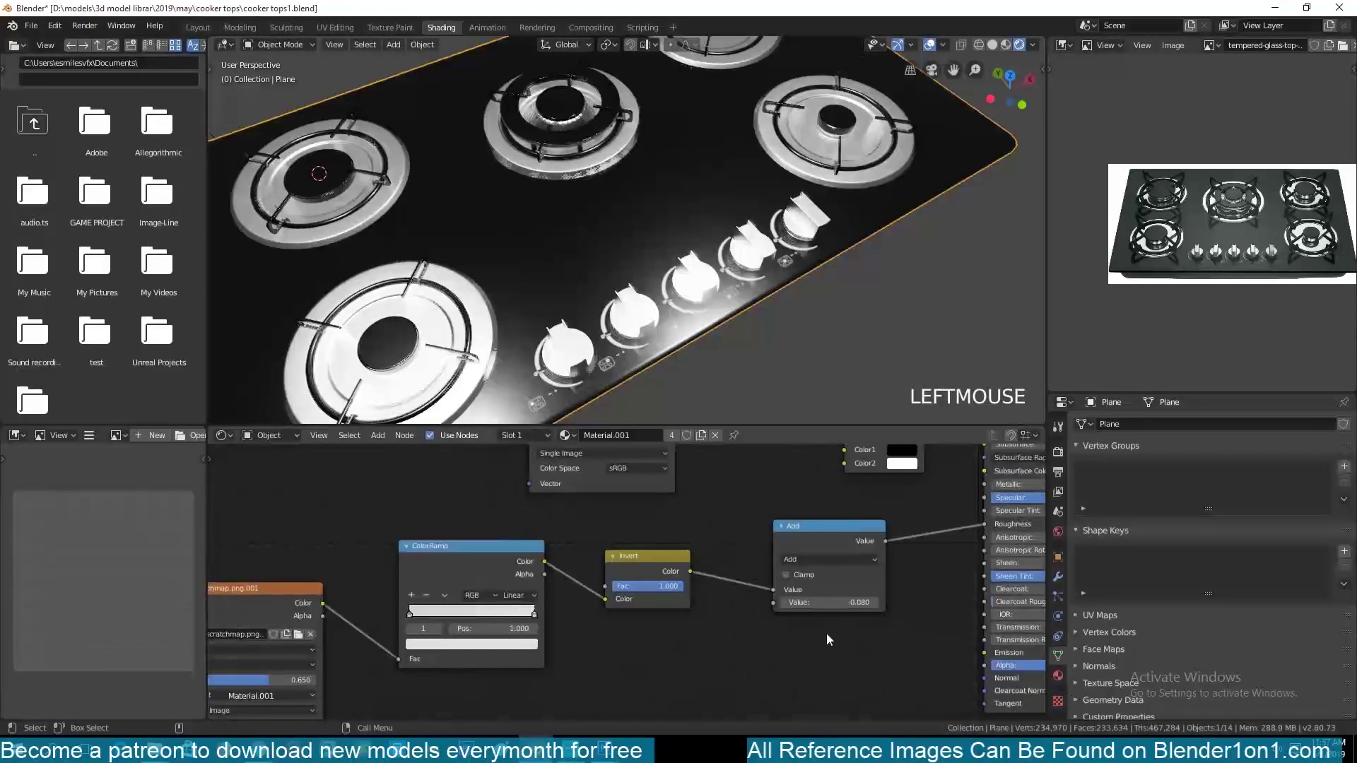
pyautogui.keyDown('shift'); pyautogui.moveTo(832, 603); pyautogui.dragTo(821, 603); pyautogui.keyUp('shift')
pyautogui.scroll(-3, 728, 400)
pyautogui.press('`')
pyautogui.moveTo(728, 400); pyautogui.dragTo(706, 283, button='middle')
pyautogui.hotkey('ctrl', 's')
# Switch the viewport to material preview shading and turn on Scene Lights for it
pyautogui.click(1006, 45)
pyautogui.moveTo(742, 212); pyautogui.dragTo(735, 297, button='middle')
pyautogui.click(1033, 45)
pyautogui.click(976, 114)
pyautogui.click(848, 283)
# Change the material preview's environment lighting to the city HDRI
pyautogui.press('`')
pyautogui.moveTo(848, 283); pyautogui.dragTo(875, 166, button='middle')
pyautogui.click(1033, 46)
pyautogui.click(1019, 163)
pyautogui.click(986, 212)
# Delete the linked duplicate of the area light
pyautogui.press('`')
pyautogui.moveTo(847, 306); pyautogui.dragTo(919, 302, button='middle')
pyautogui.scroll(-10, 920, 302)
pyautogui.click(563, 167)
pyautogui.scroll(8, 849, 398)
pyautogui.press('`')
pyautogui.moveTo(850, 397); pyautogui.dragTo(735, 318, button='middle')
pyautogui.scroll(-9, 732, 312)
pyautogui.press('Delete')
pyautogui.scroll(6, 637, 314)
pyautogui.press('`')
pyautogui.moveTo(638, 314); pyautogui.dragTo(610, 261, button='middle')
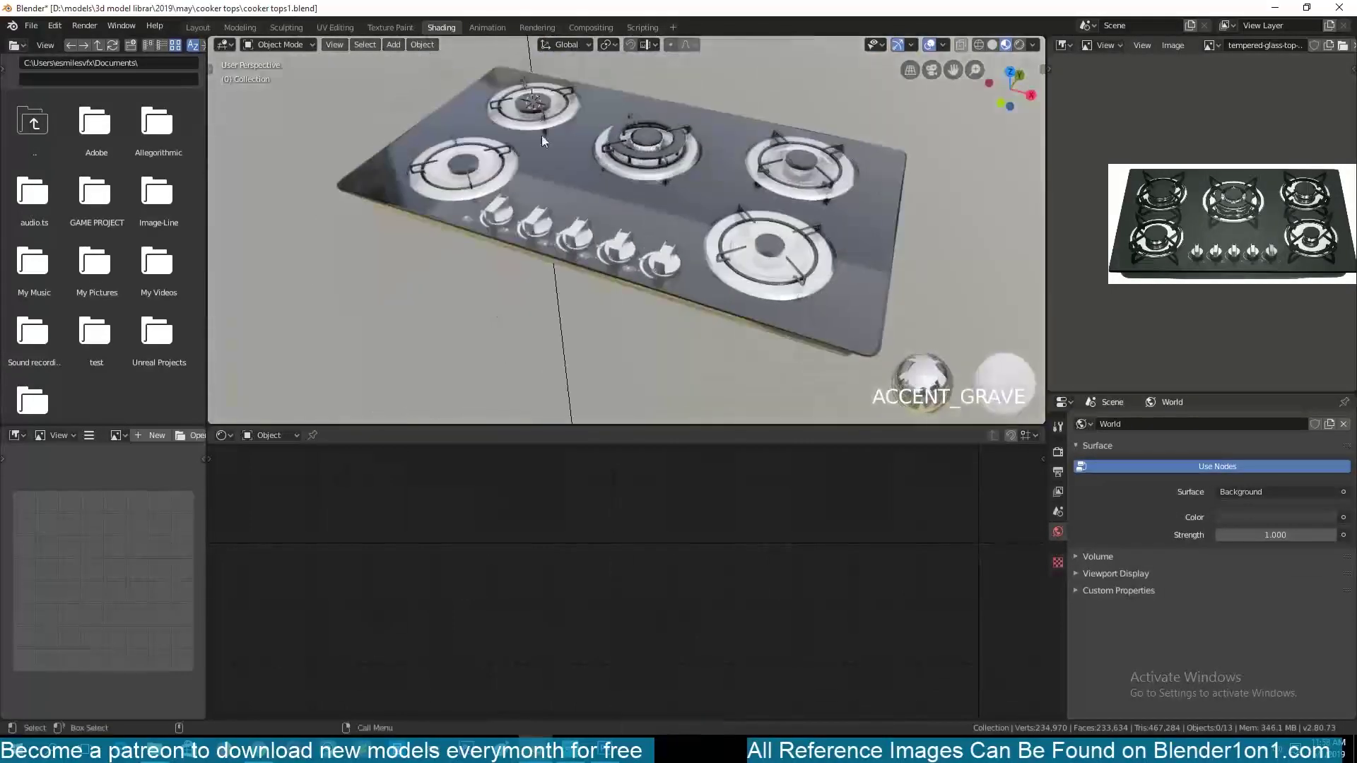
# Enlarge the remaining square area light to a size of about 17.1 m and save the file
pyautogui.click(542, 133)
pyautogui.click(517, 50)
pyautogui.click(277, 330)
pyautogui.press('`')
pyautogui.moveTo(438, 300); pyautogui.dragTo(423, 389, button='middle')
pyautogui.hotkey('ctrl', 's')
# Try a power of 10000 W on the area light
pyautogui.doubleClick(1251, 517)
pyautogui.write('10000')
pyautogui.press('Return')
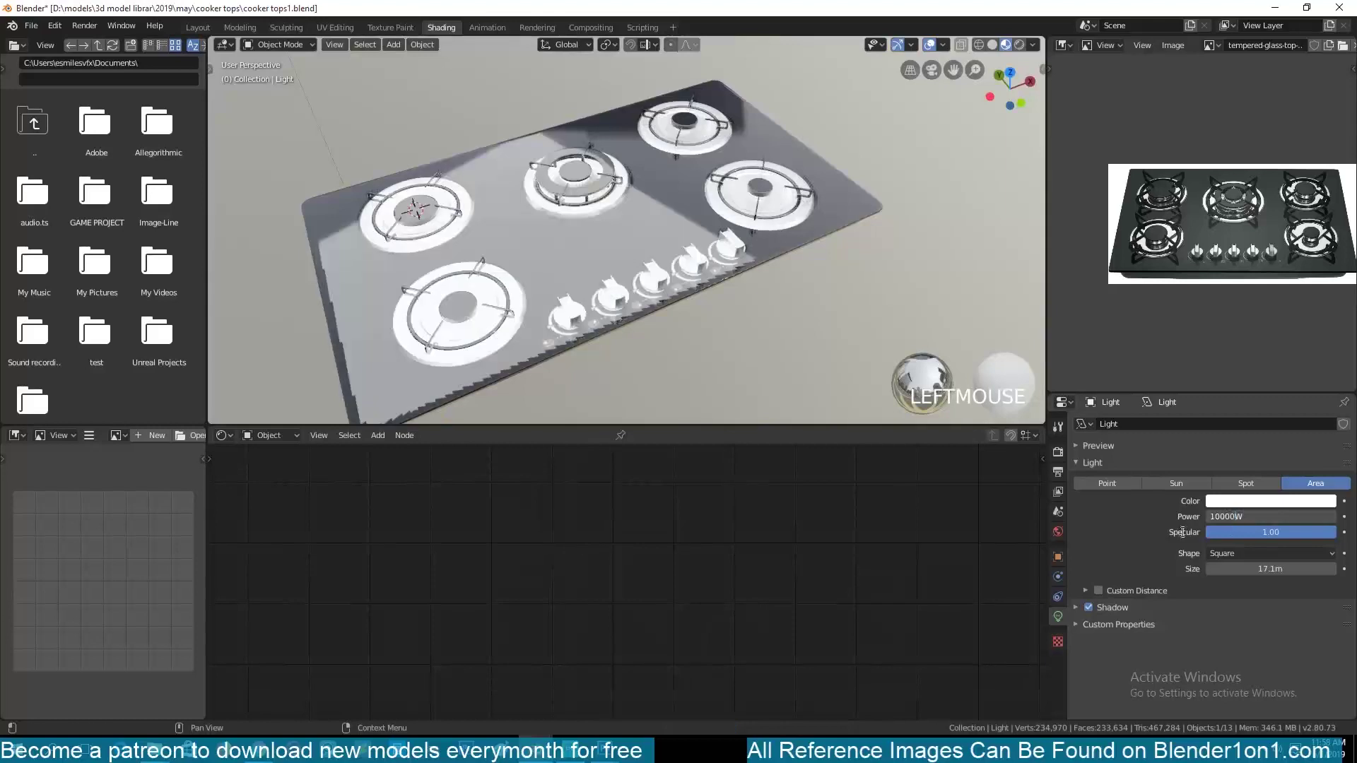
# Set the area light's power to 1000 W and save the file
pyautogui.write('1000')
pyautogui.press('Return')
pyautogui.hotkey('ctrl', 's')
# Maximize the 3D viewport and hide its overlays for a clean view of the cooktop
pyautogui.scroll(-2, 778, 324)
pyautogui.hotkey('ctrl', 'space')
pyautogui.click(1240, 45)
# Preview the cooktop under the courtyard, forest, interior and night environment lighting in turn
pyautogui.click(1344, 45)
pyautogui.click(1247, 162)
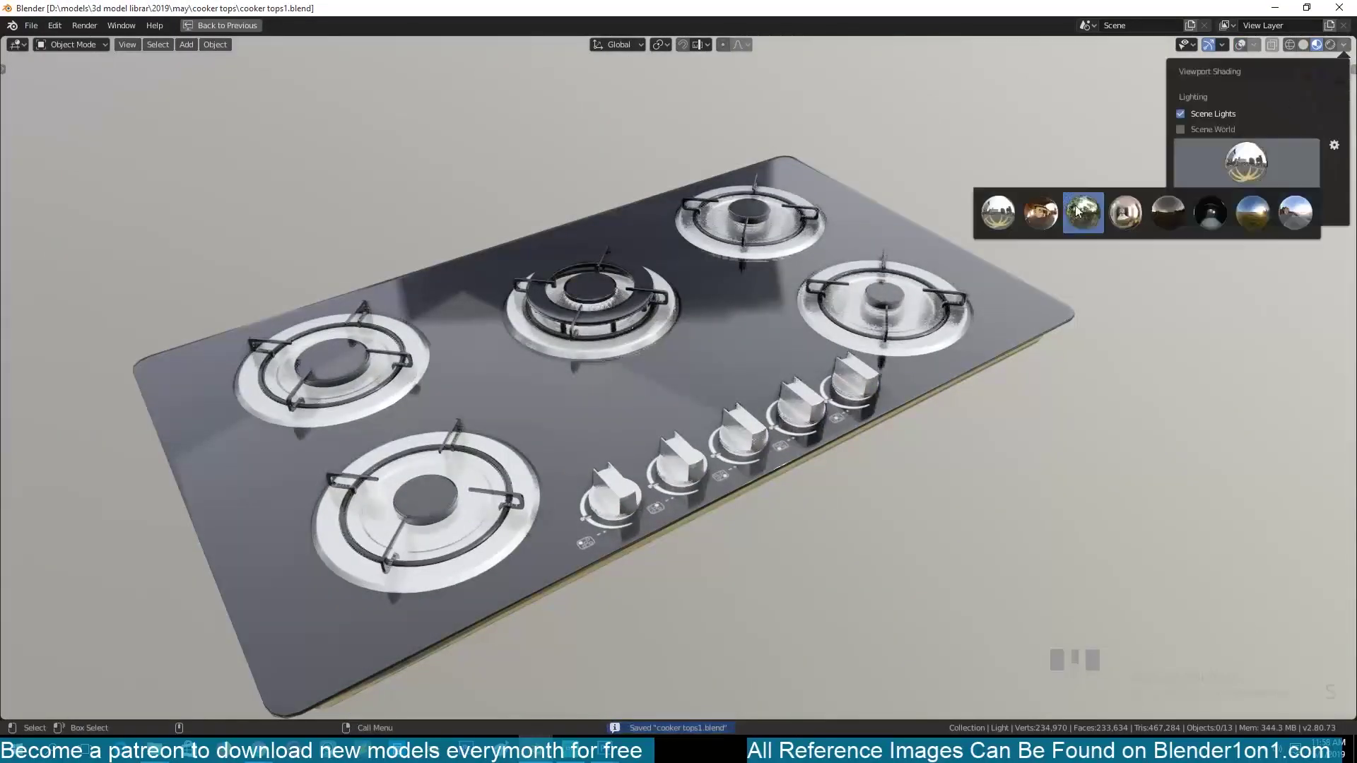
pyautogui.click(1042, 212)
pyautogui.click(1238, 164)
pyautogui.click(1084, 212)
pyautogui.click(1239, 164)
pyautogui.click(1128, 216)
pyautogui.click(1233, 165)
pyautogui.click(1168, 214)
pyautogui.click(1223, 168)
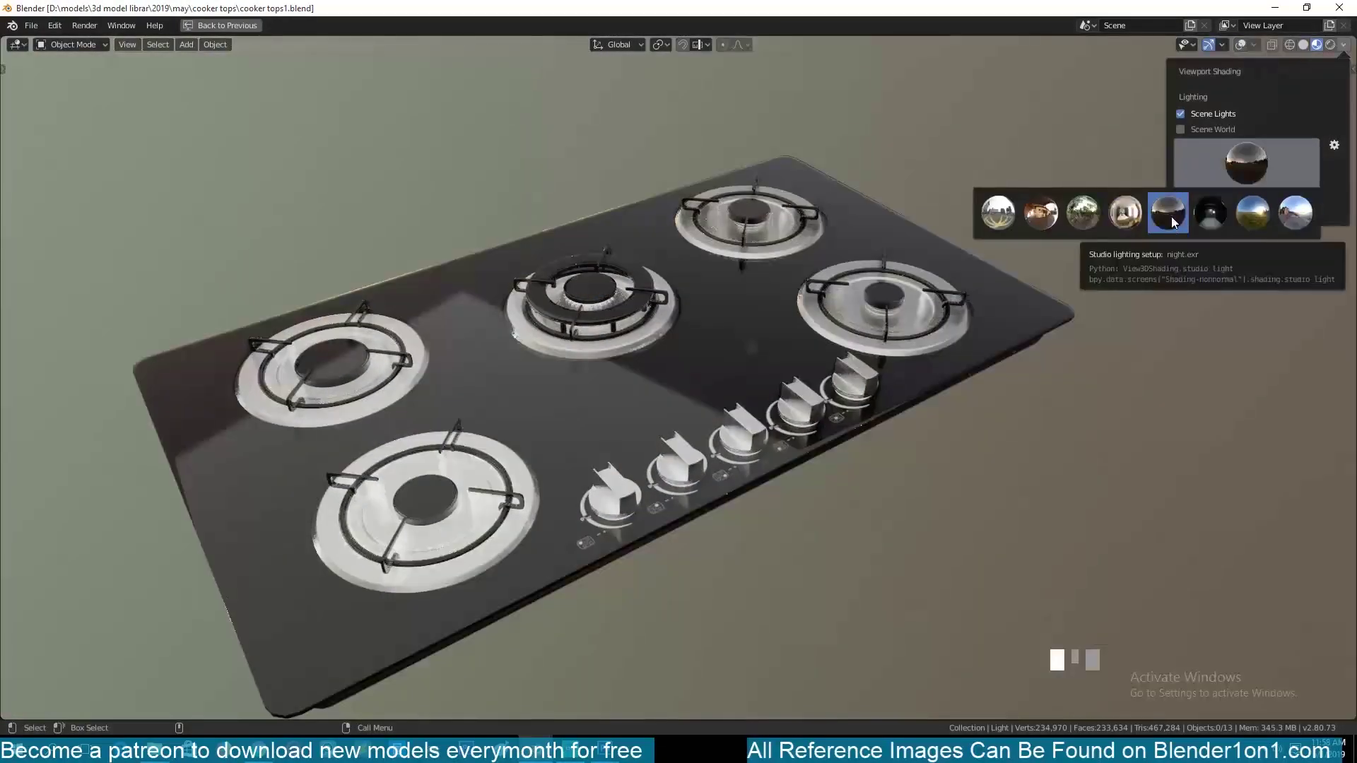
# Preview the cooktop under the remaining environments and return the lighting to the city one
pyautogui.click(1252, 214)
pyautogui.click(1249, 178)
pyautogui.click(1211, 214)
pyautogui.click(1228, 170)
pyautogui.click(1294, 213)
pyautogui.click(1230, 171)
pyautogui.click(998, 214)
pyautogui.click(1223, 166)
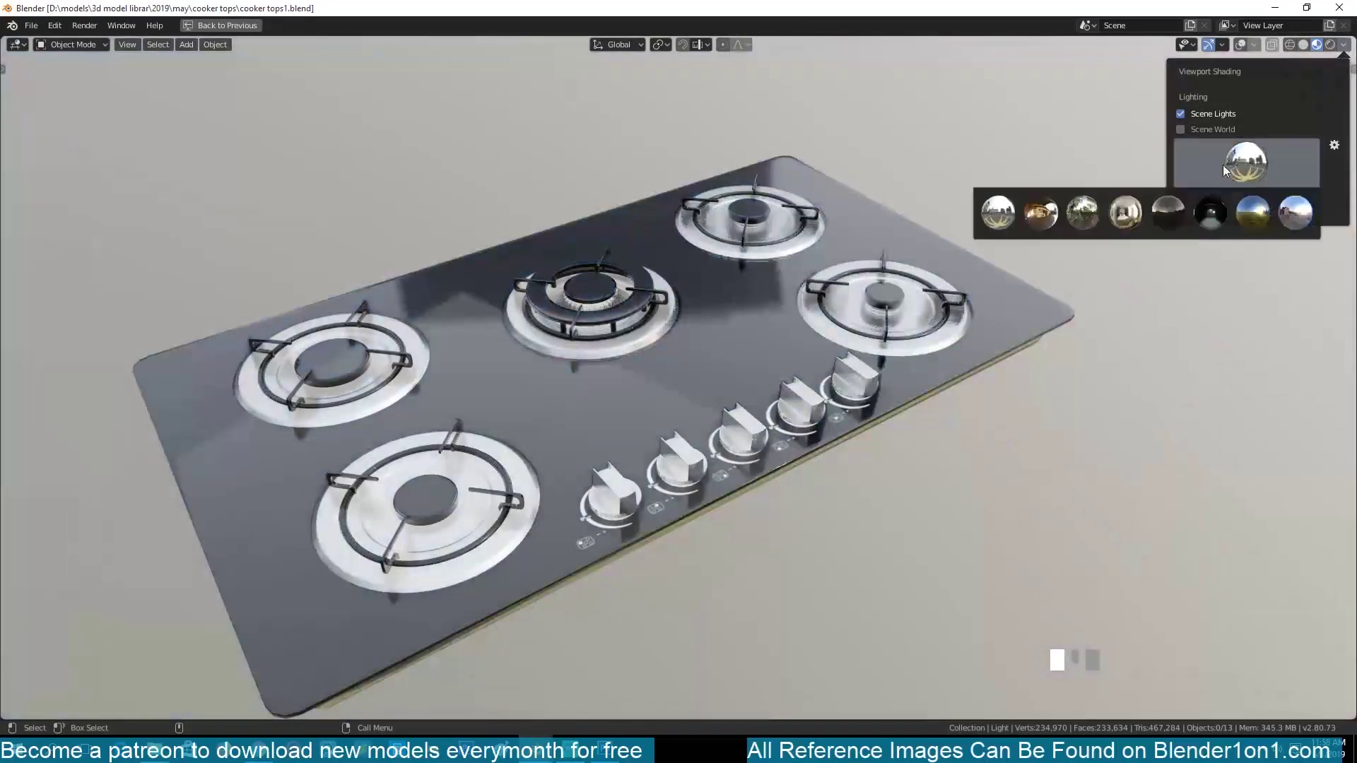